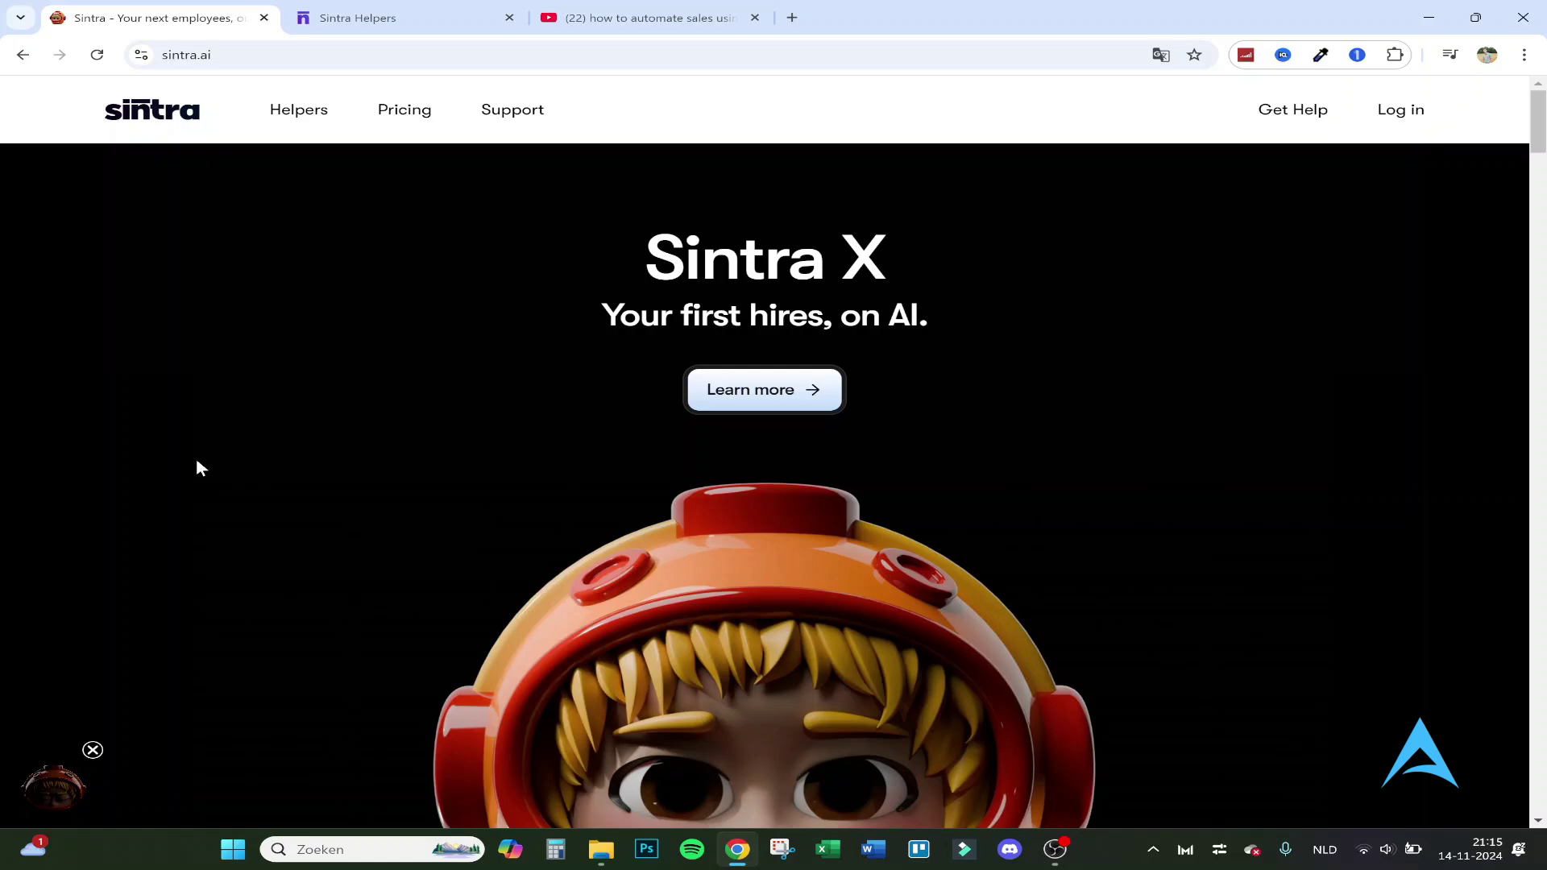
Step: Switch to the Sintra Helpers workspace
scroll(352, 345, down, 5)
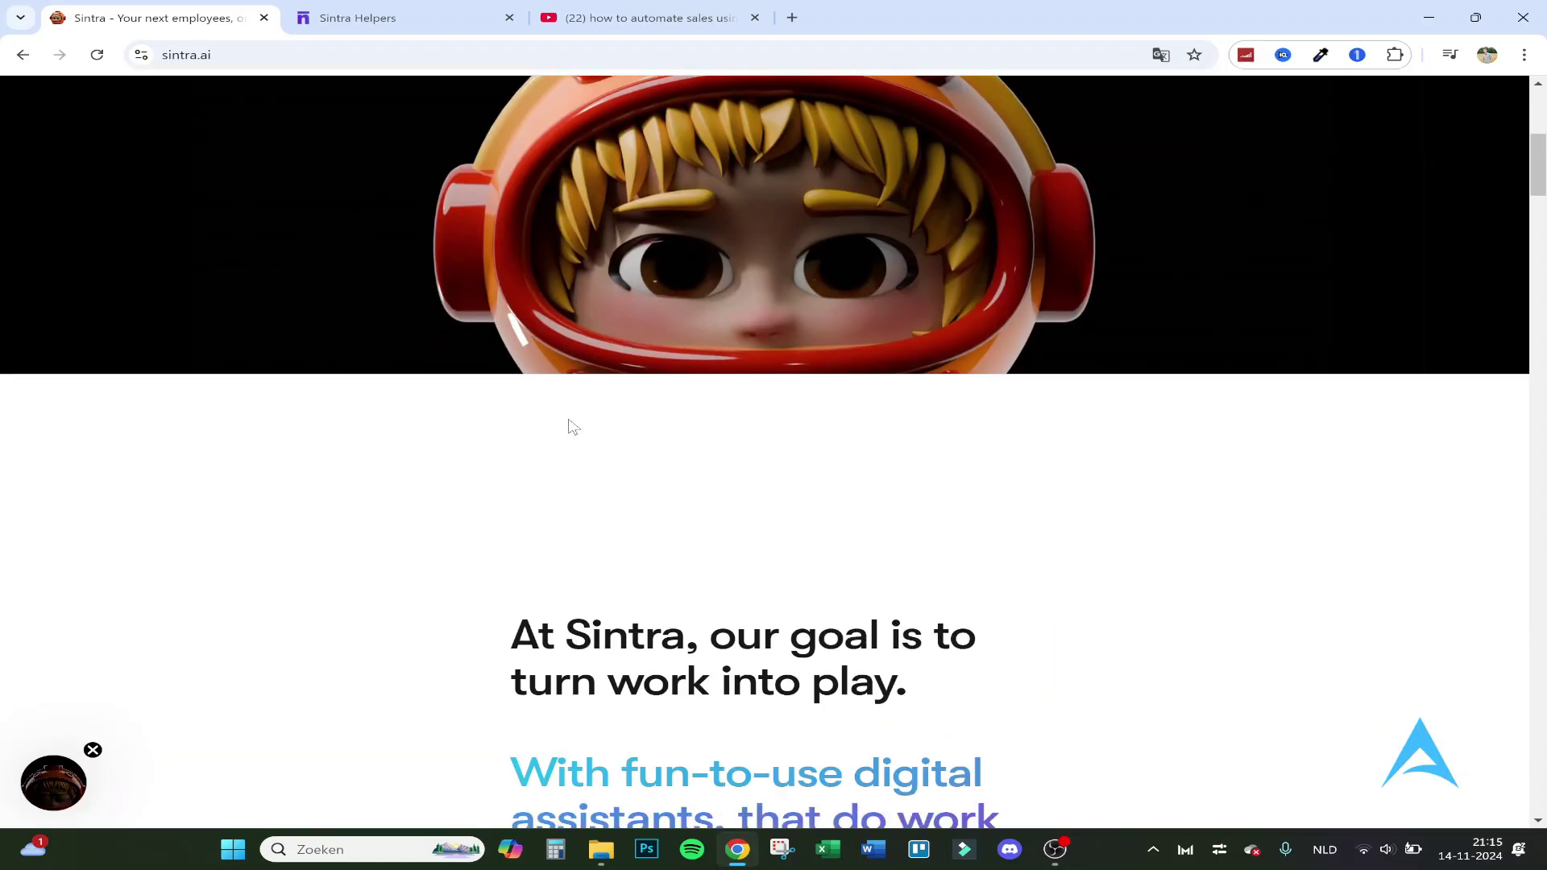
scroll(568, 426, down, 20)
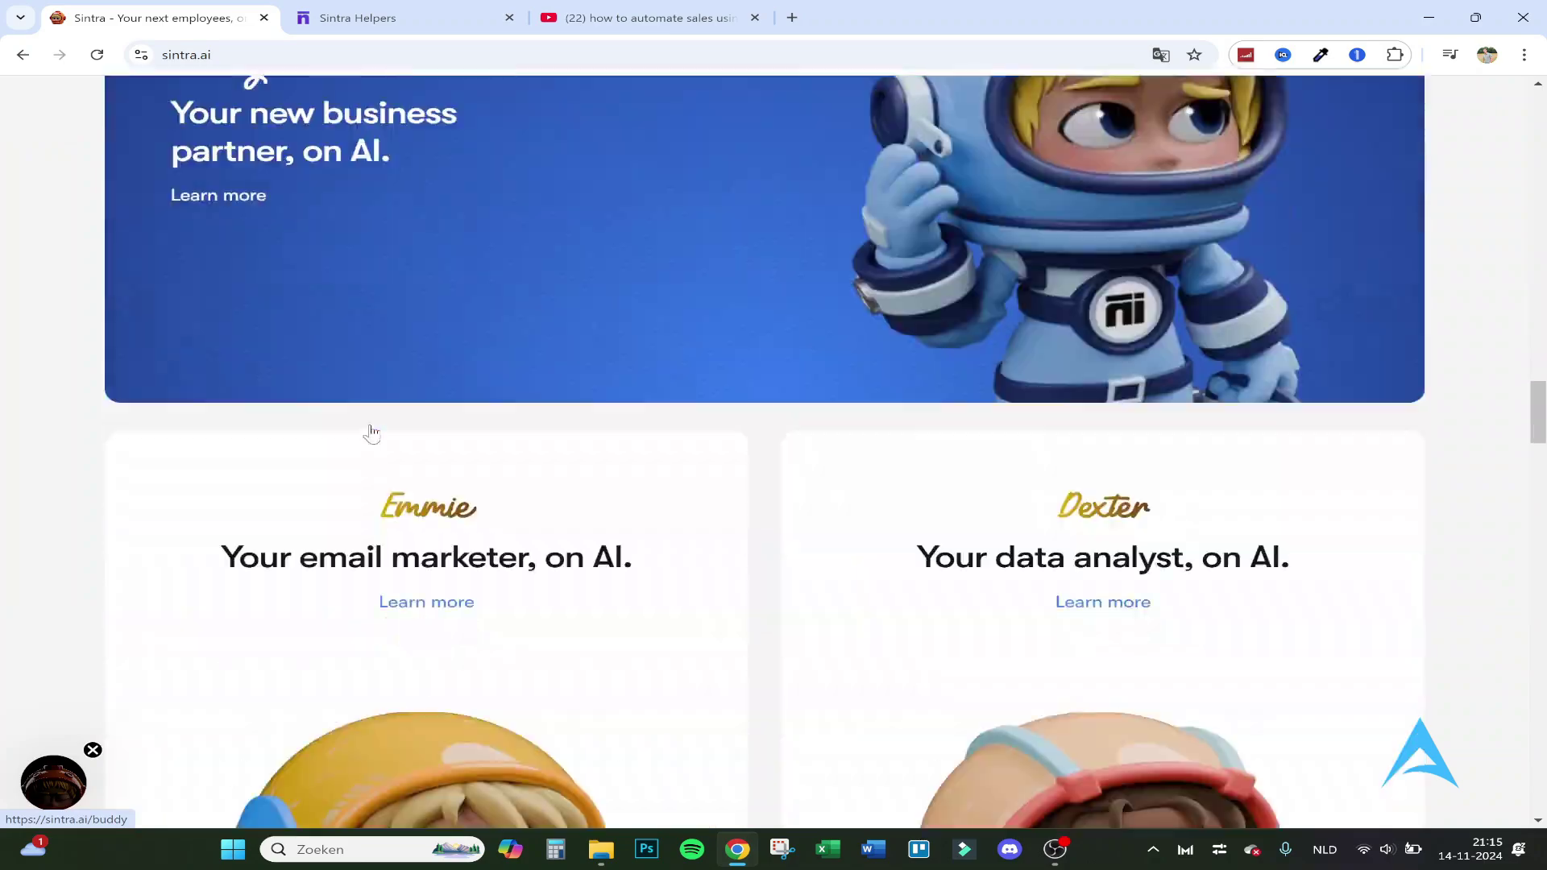
scroll(366, 431, down, 12)
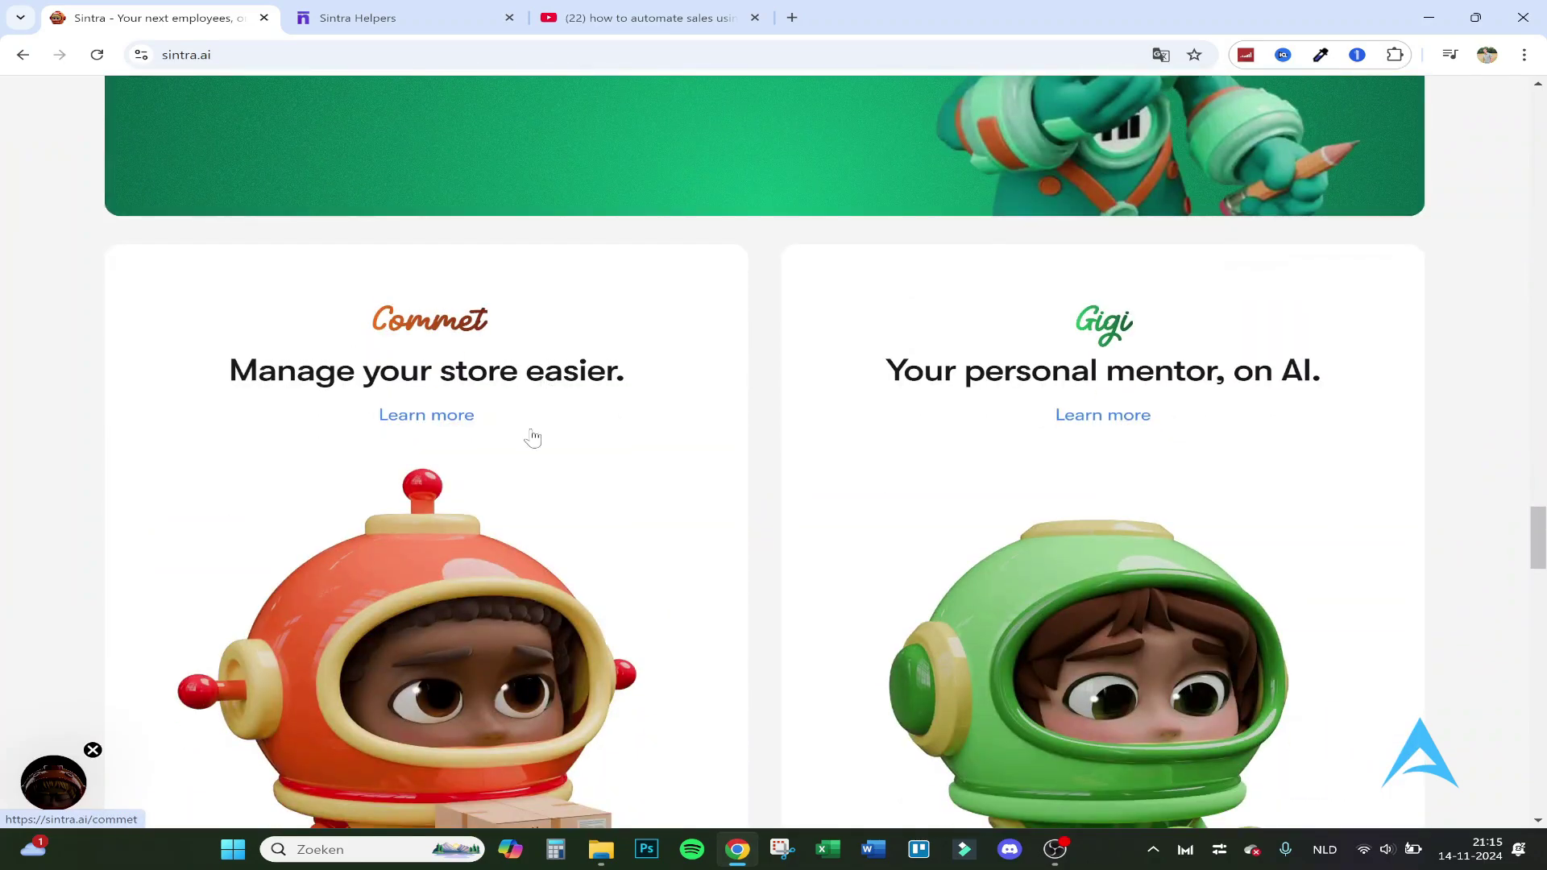
scroll(532, 437, down, 20)
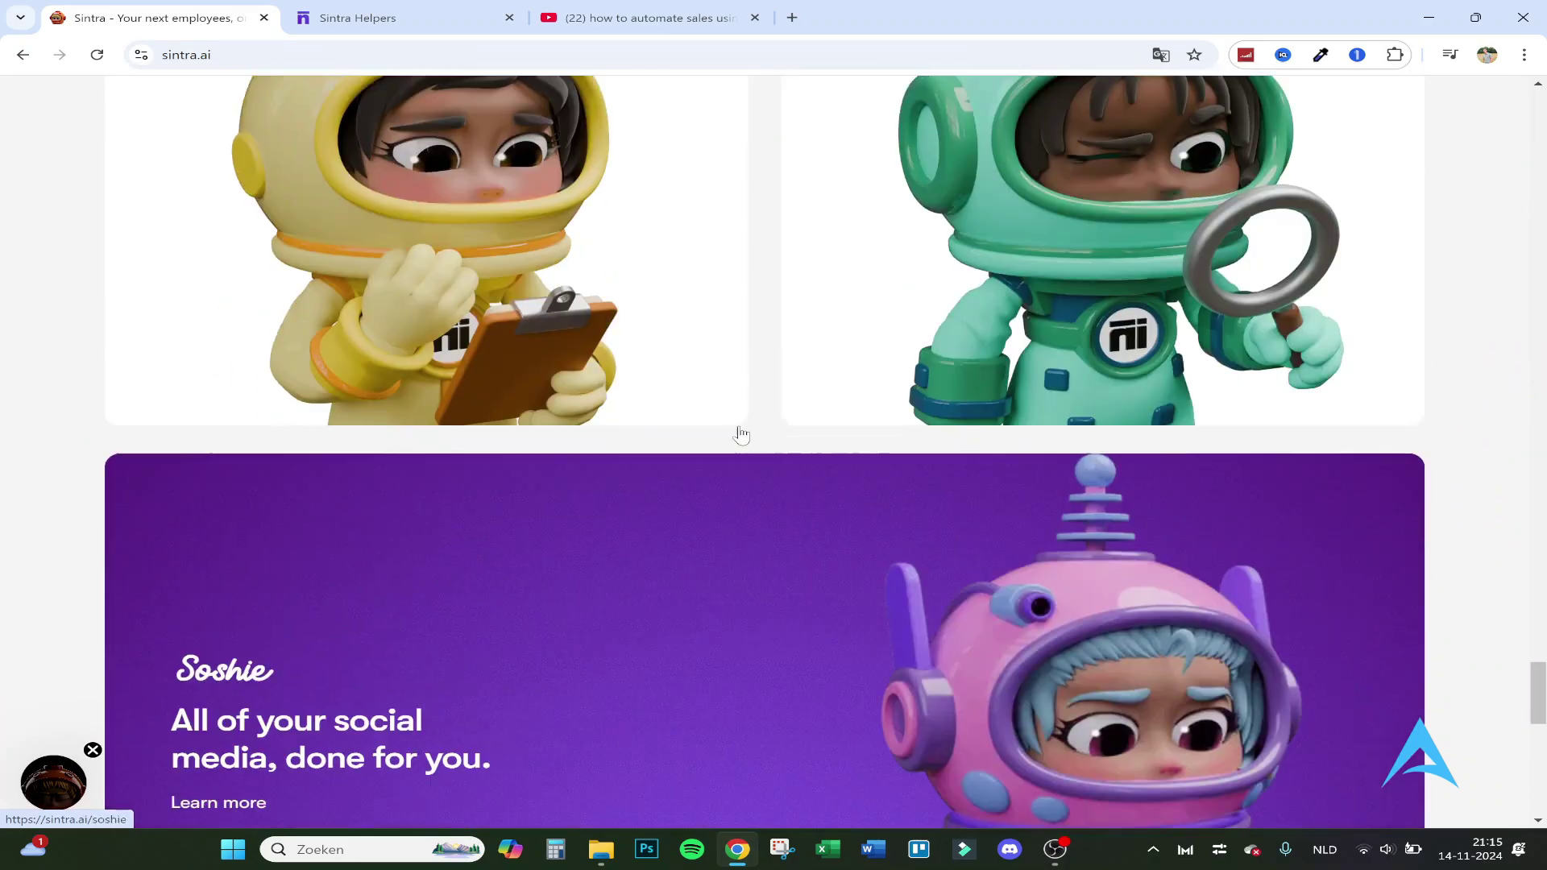
scroll(644, 435, down, 10)
scroll(466, 331, up, 15)
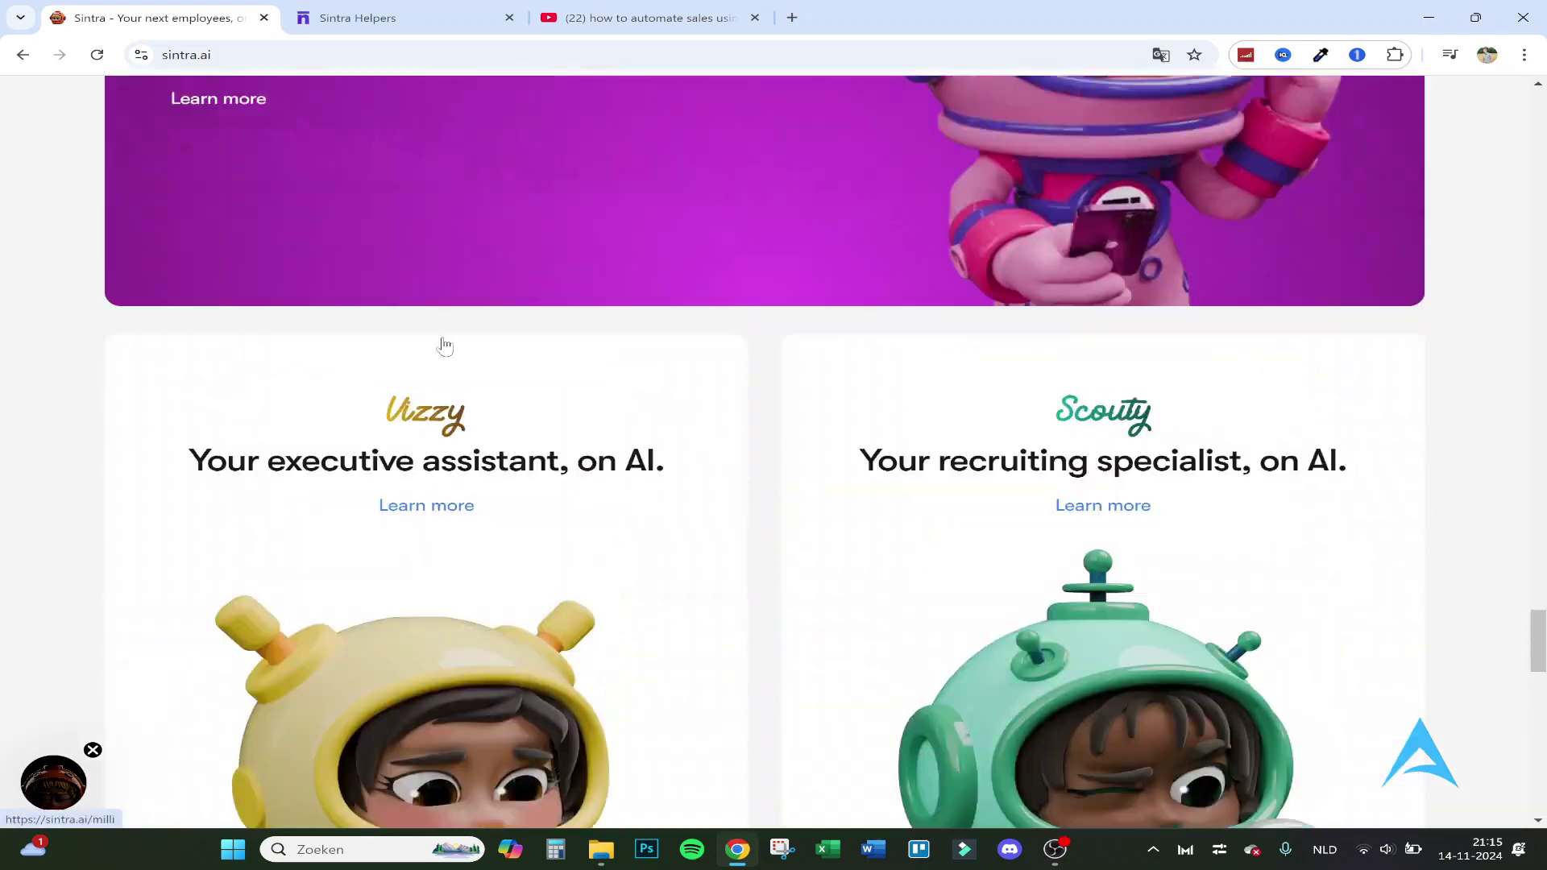
scroll(442, 339, up, 20)
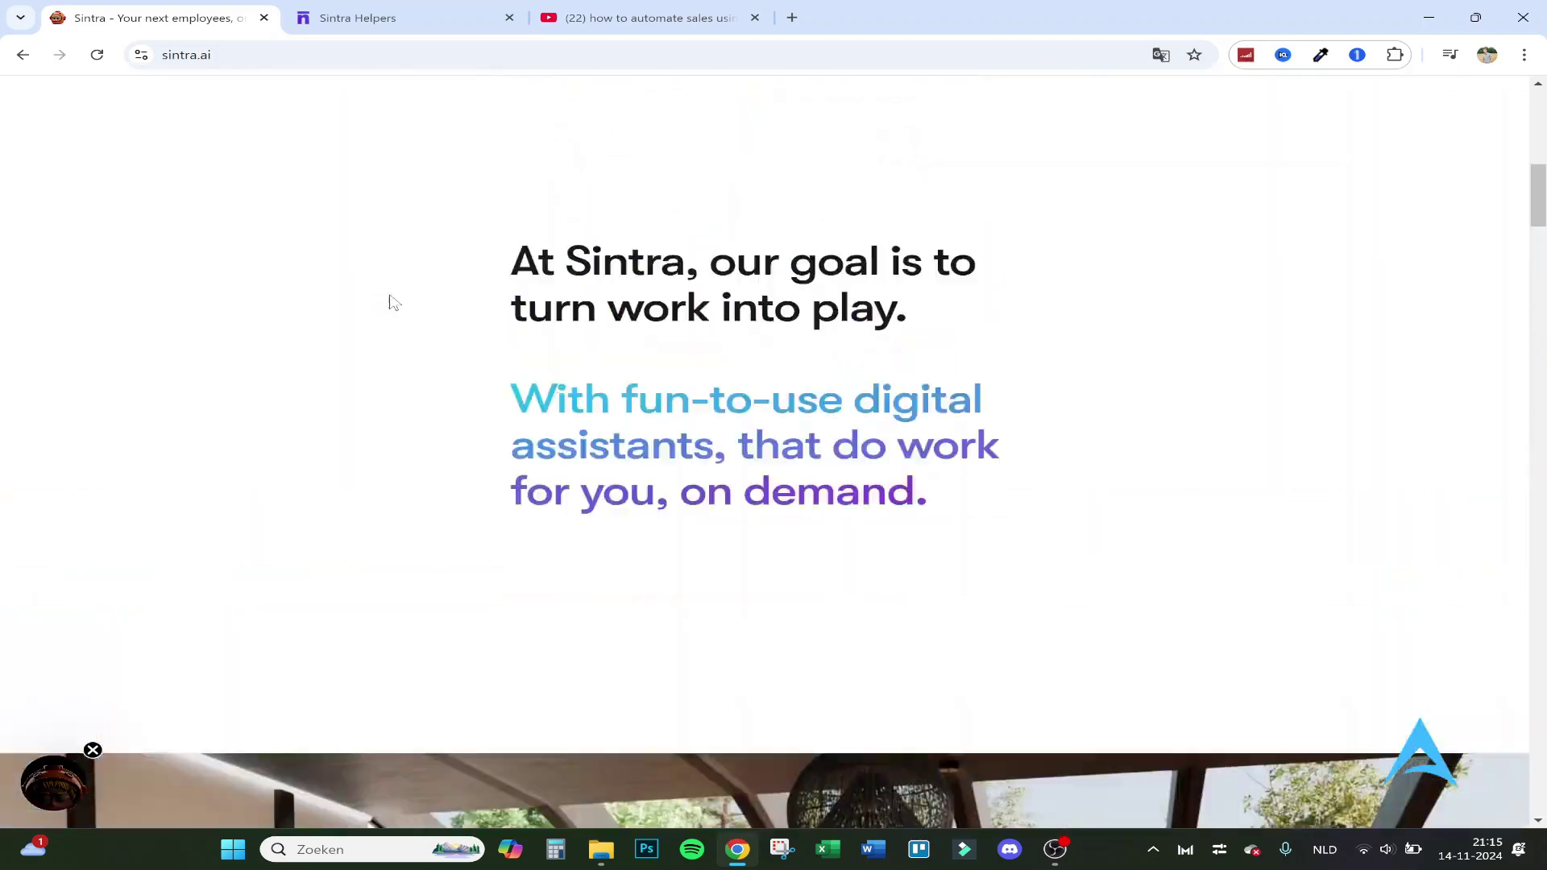
scroll(451, 402, up, 10)
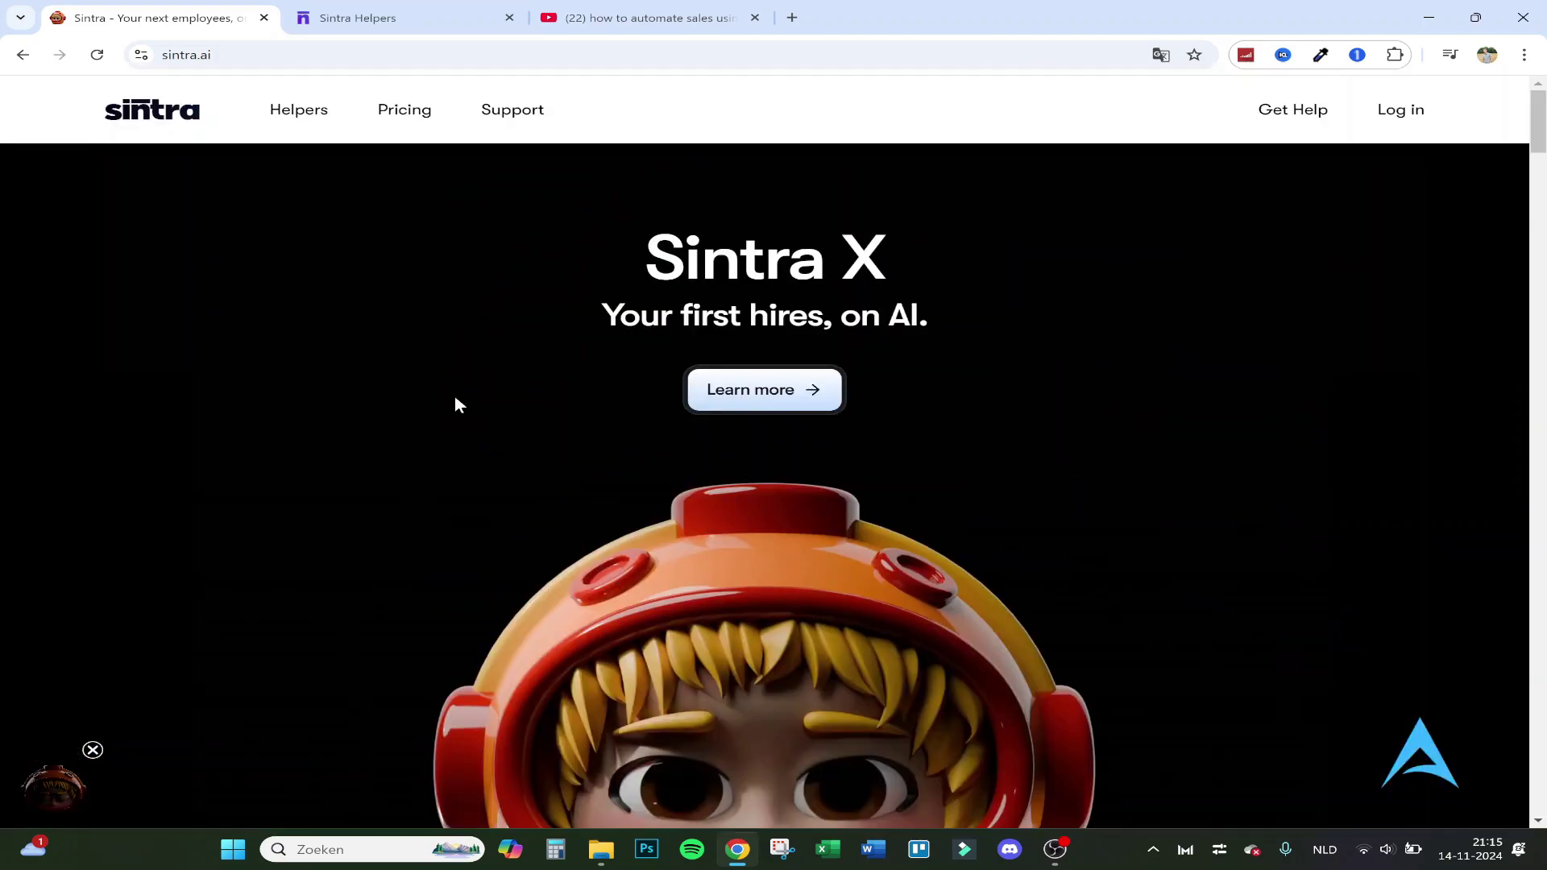
click(350, 10)
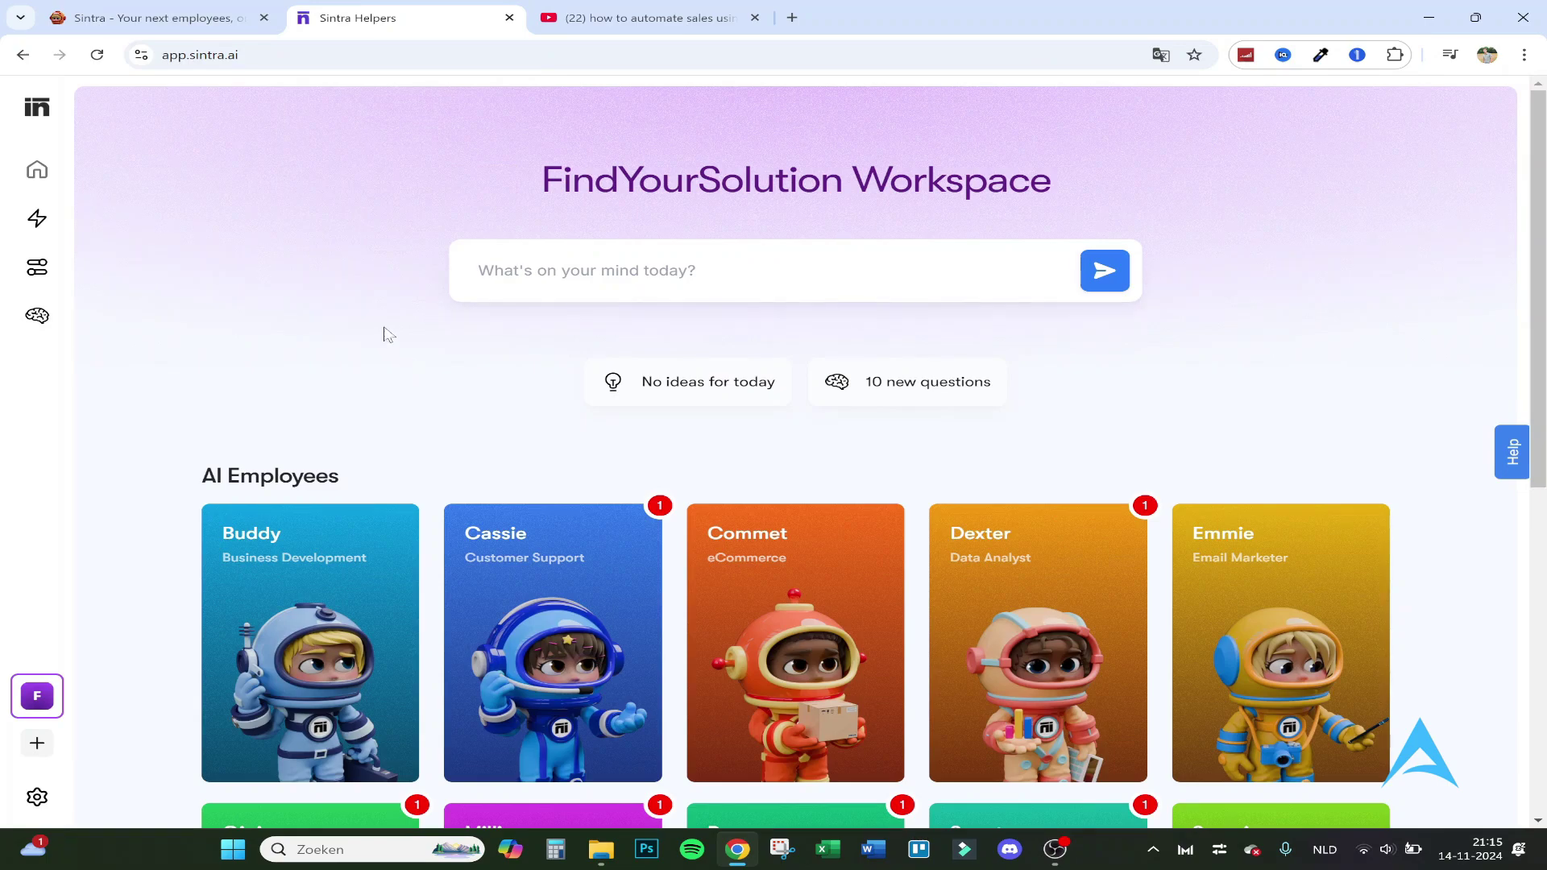
Step: Open the Power-Ups page and scroll to Milli the Sales Manager's section
scroll(382, 326, down, 6)
scroll(24, 216, up, 4)
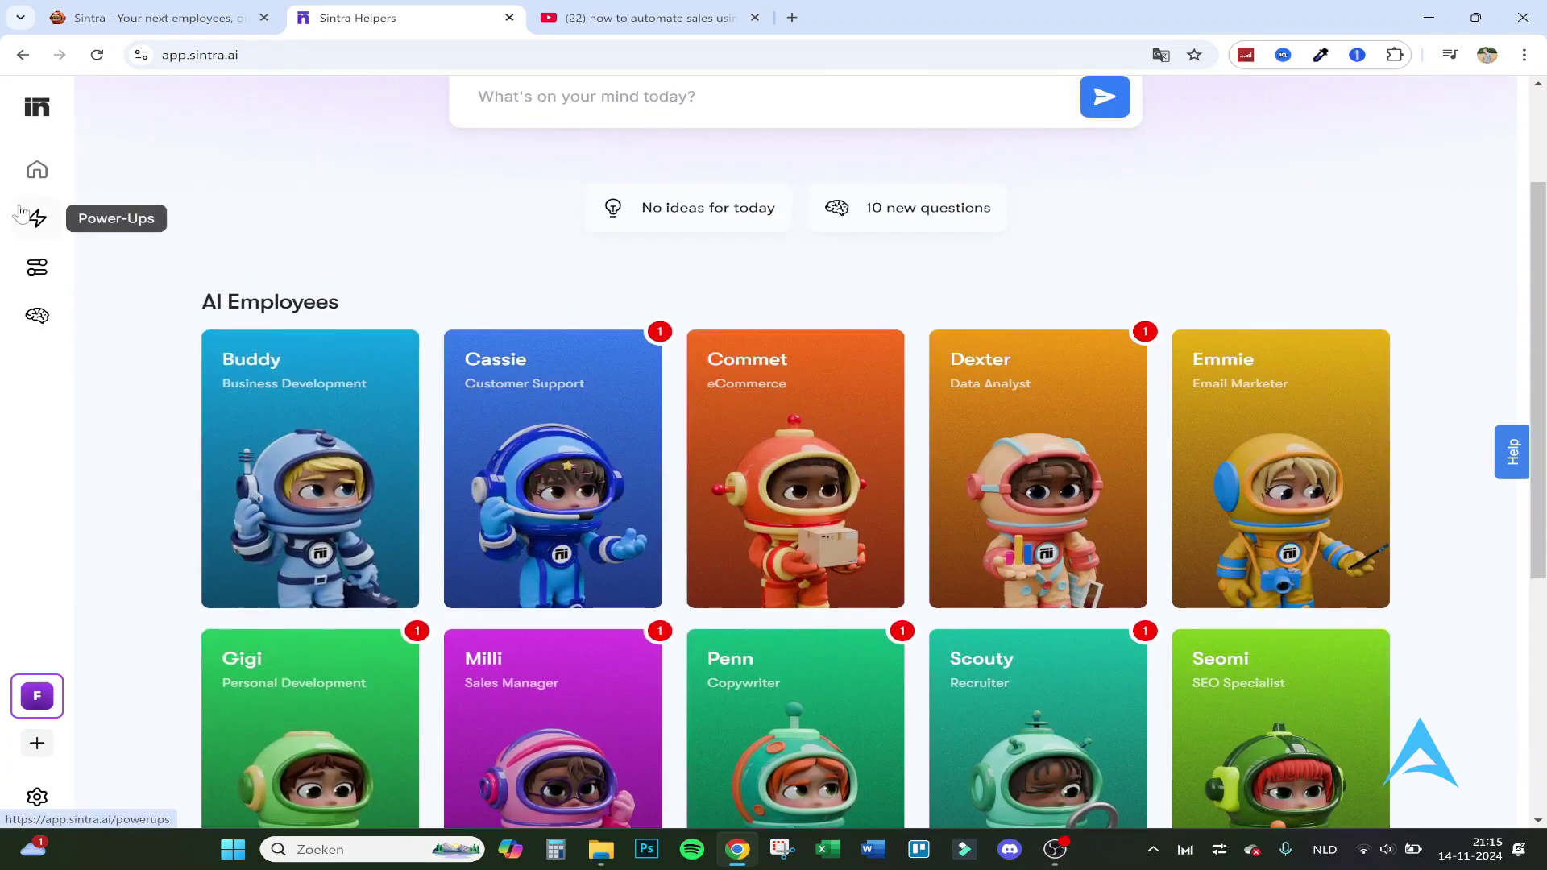
click(26, 214)
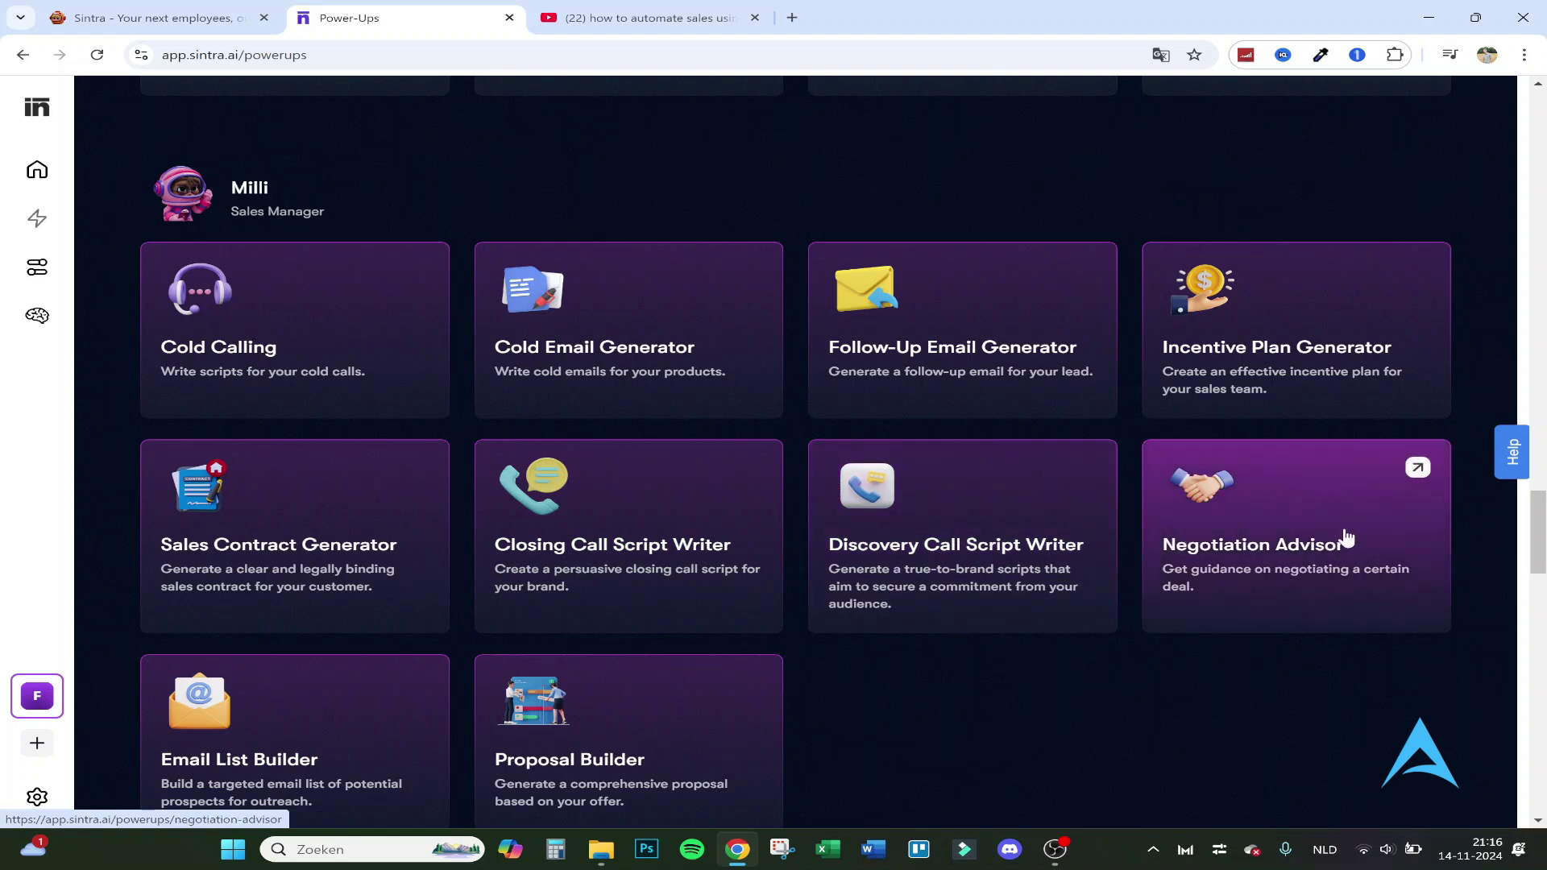
scroll(1347, 538, down, 1)
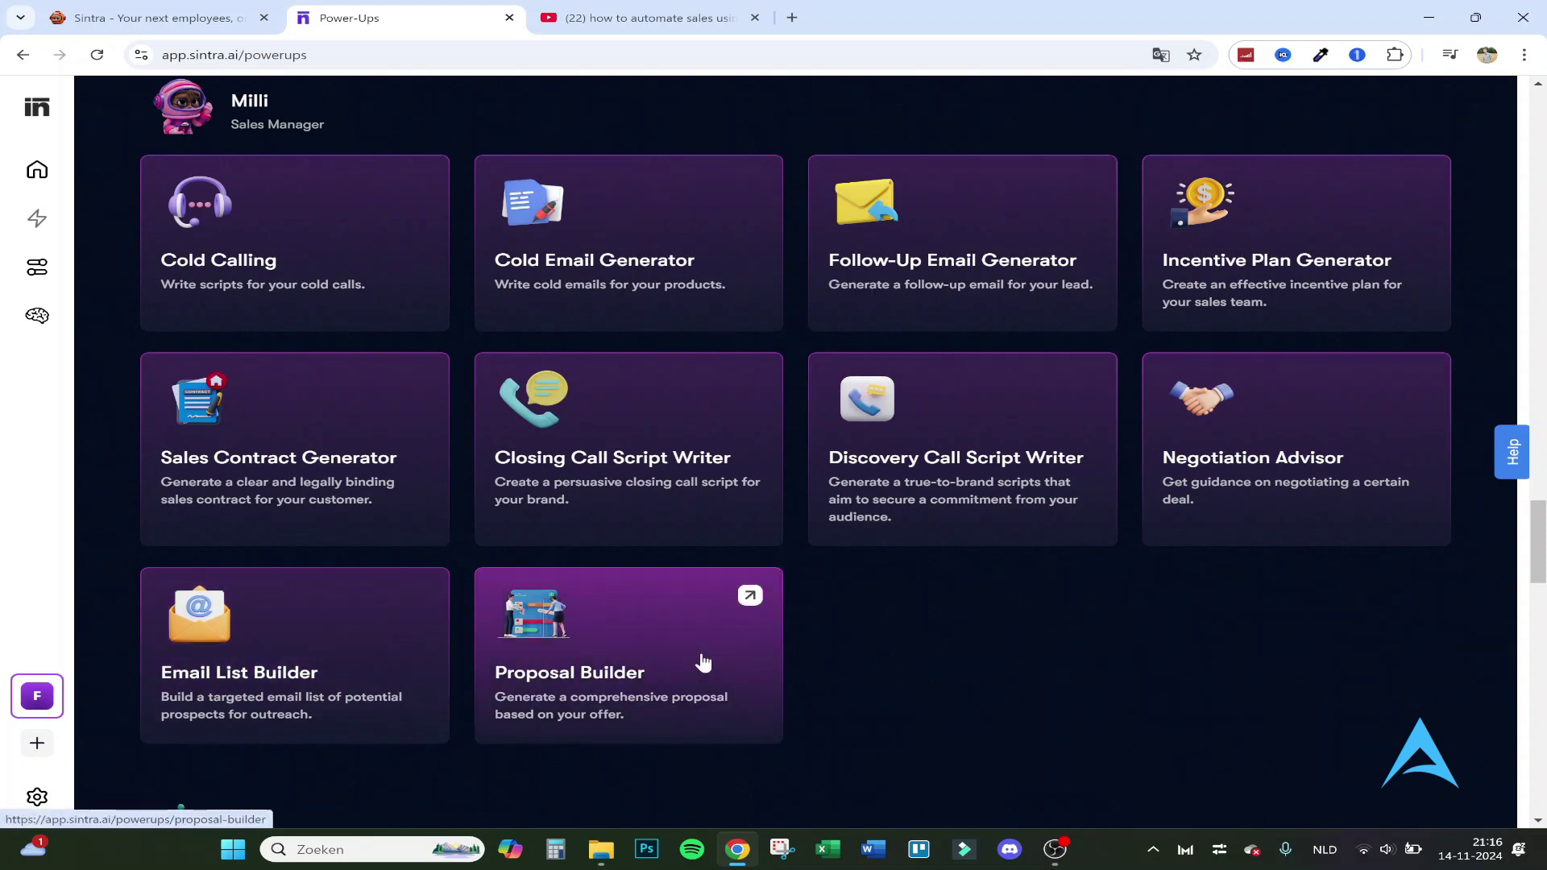
scroll(339, 254, up, 1)
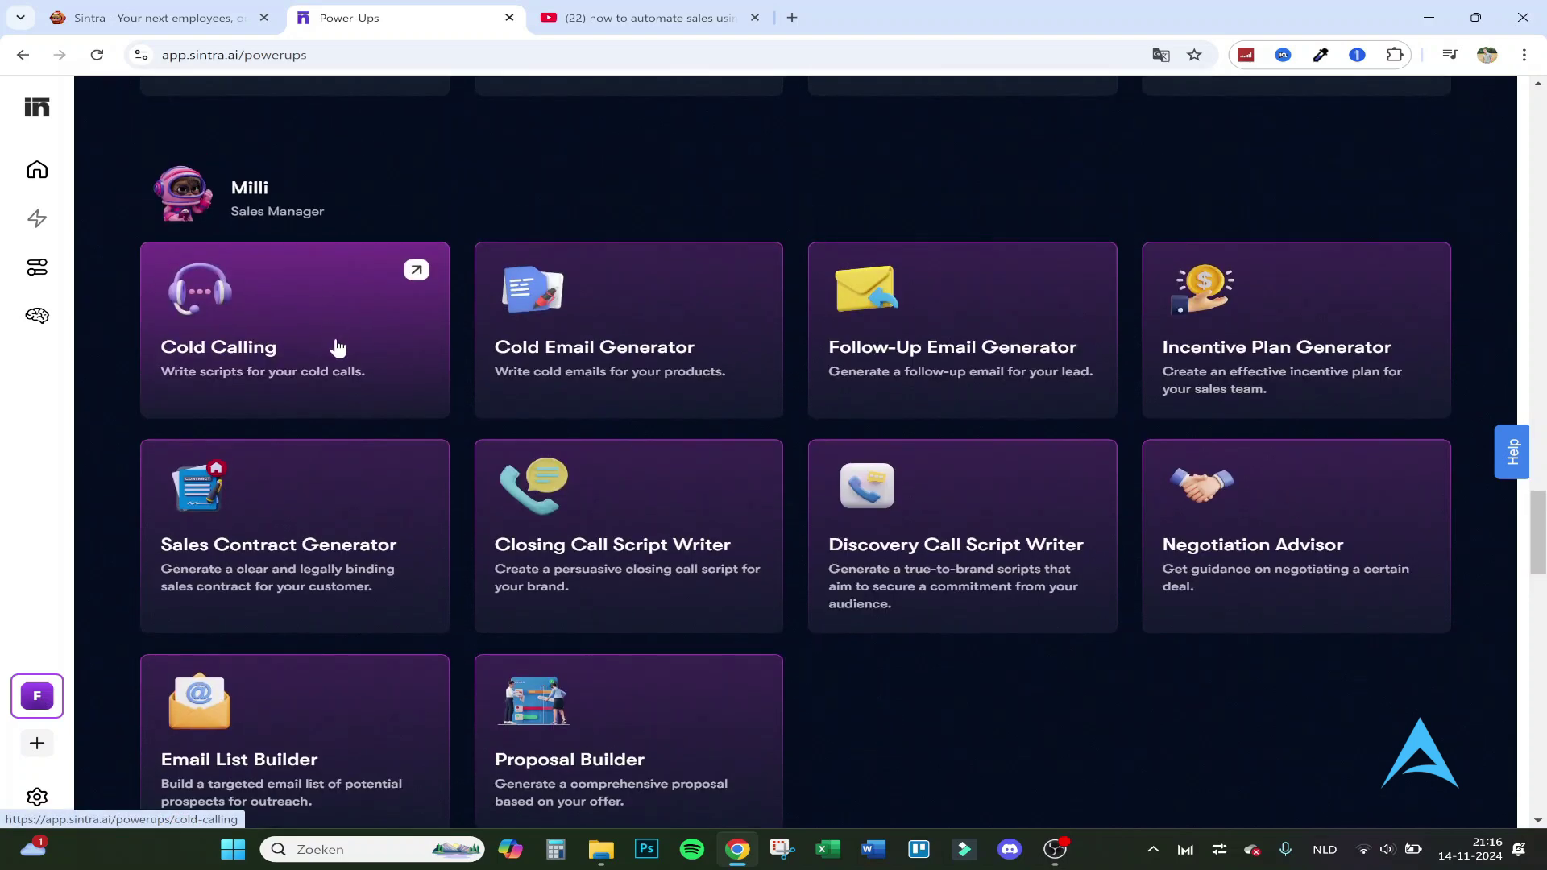
Step: In Cold Calling, enter addressee 'Manager of real estate' and an intention to sell an AI helpdesk
click(336, 347)
text(Mana)
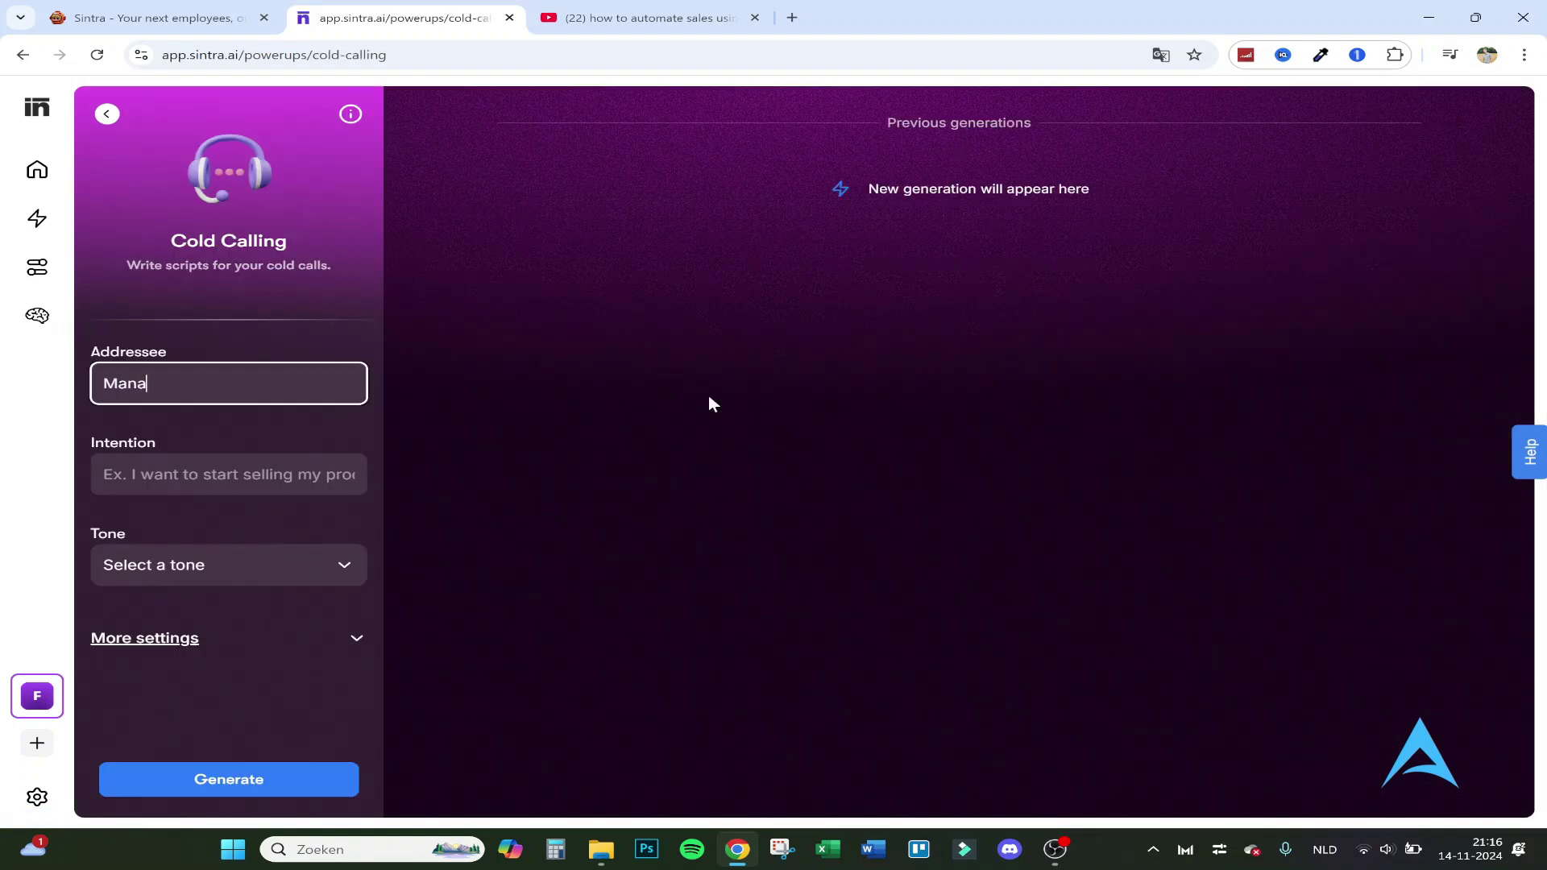
text(ger of real estate)
click(248, 459)
text(I want to sel)
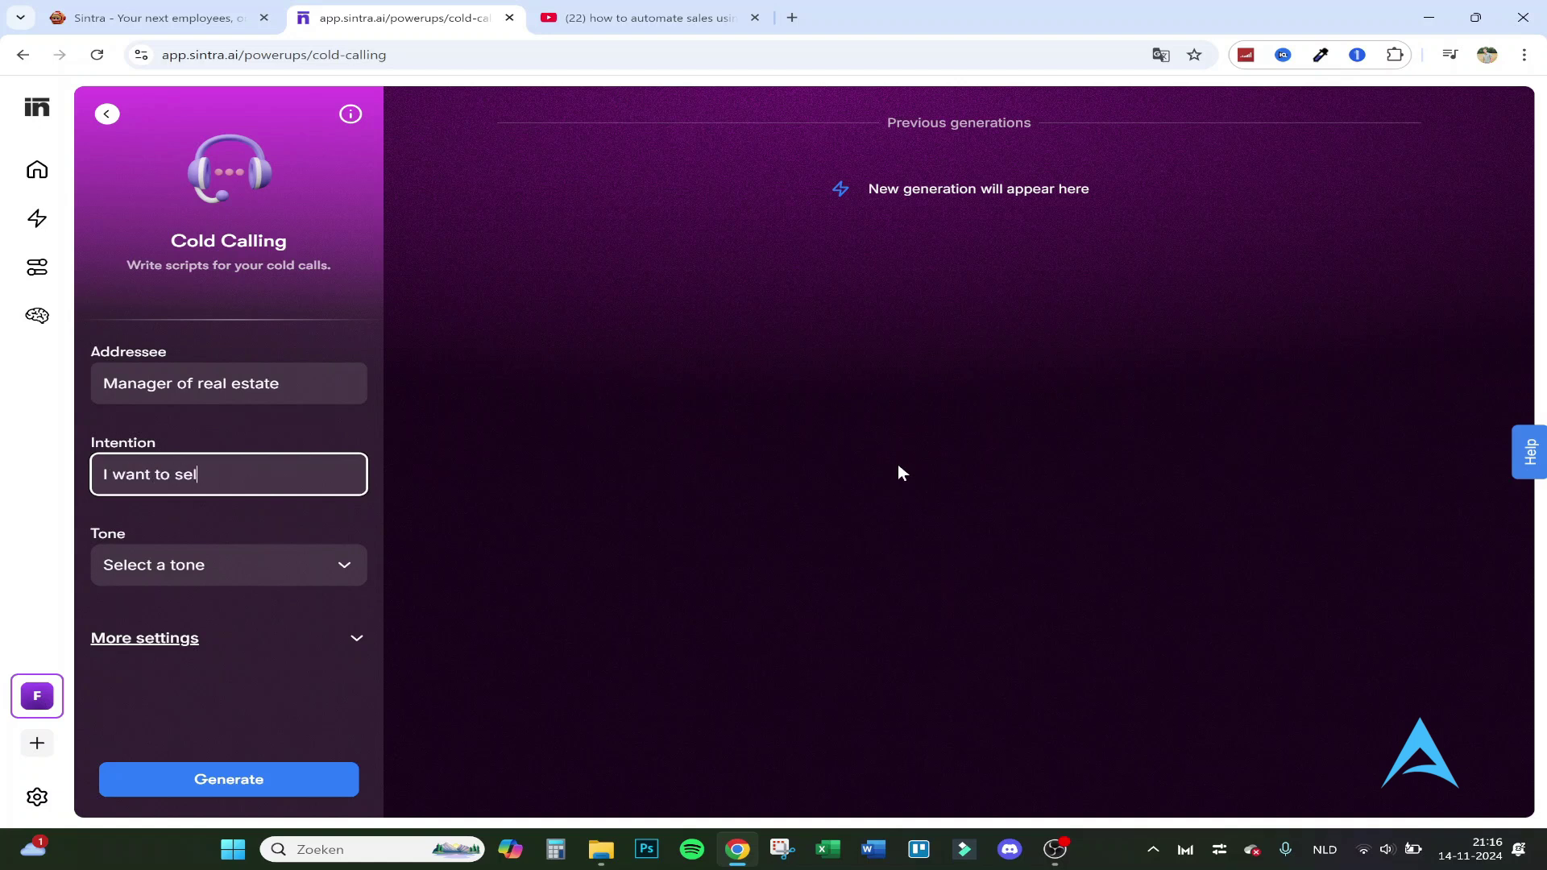
text(l a custom chat)
key(ctrl+BackSpace)
key(ctrl+BackSpace)
text(AI helpdesk)
Step: Choose the Professional tone and reveal the extra settings
click(307, 587)
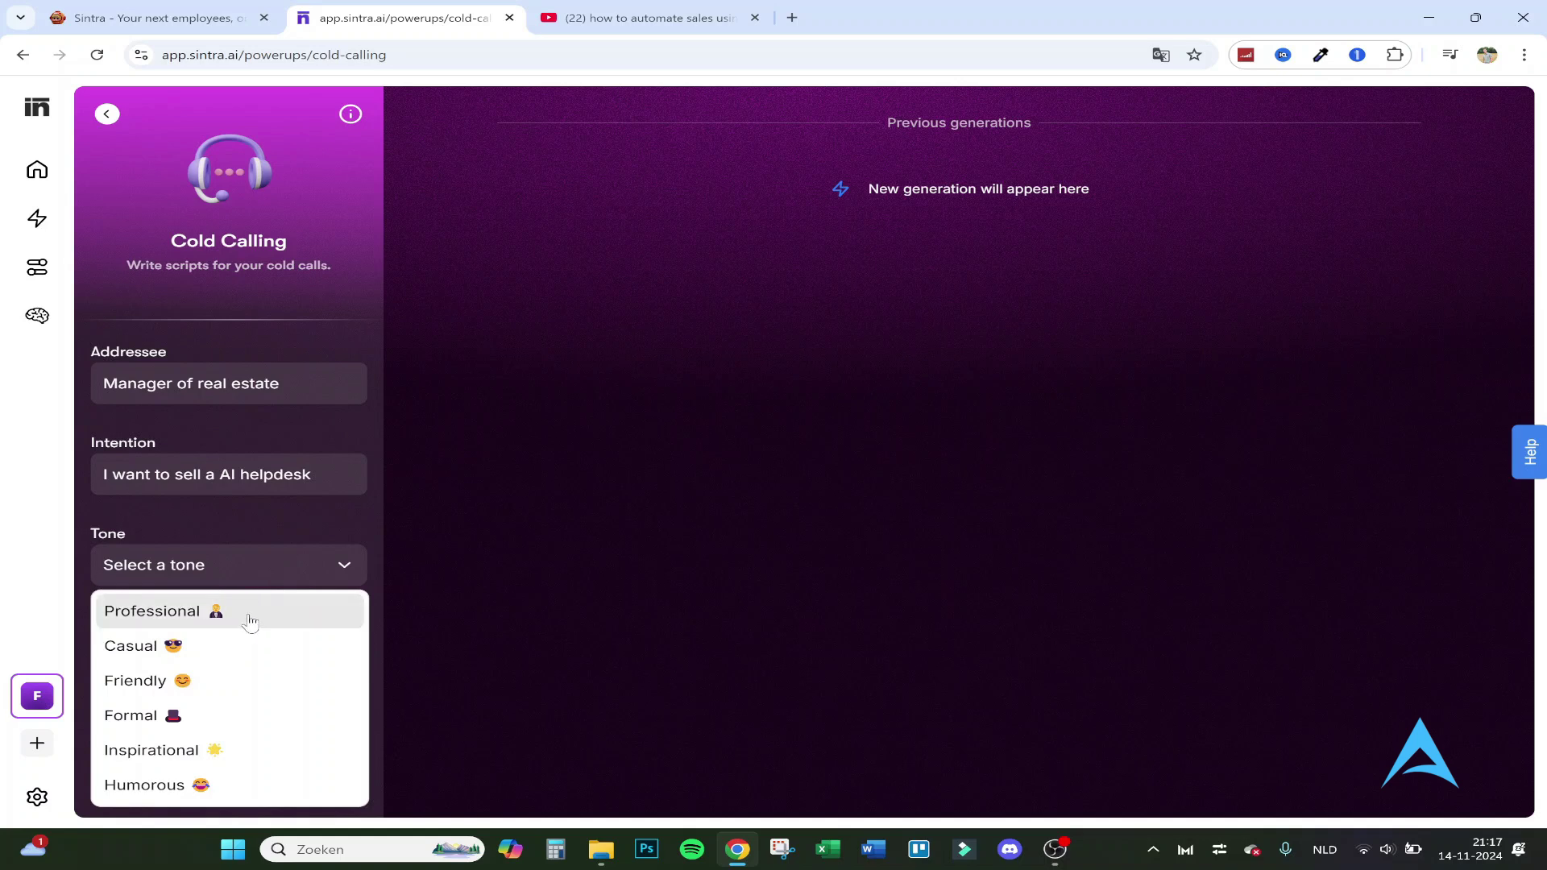
click(250, 621)
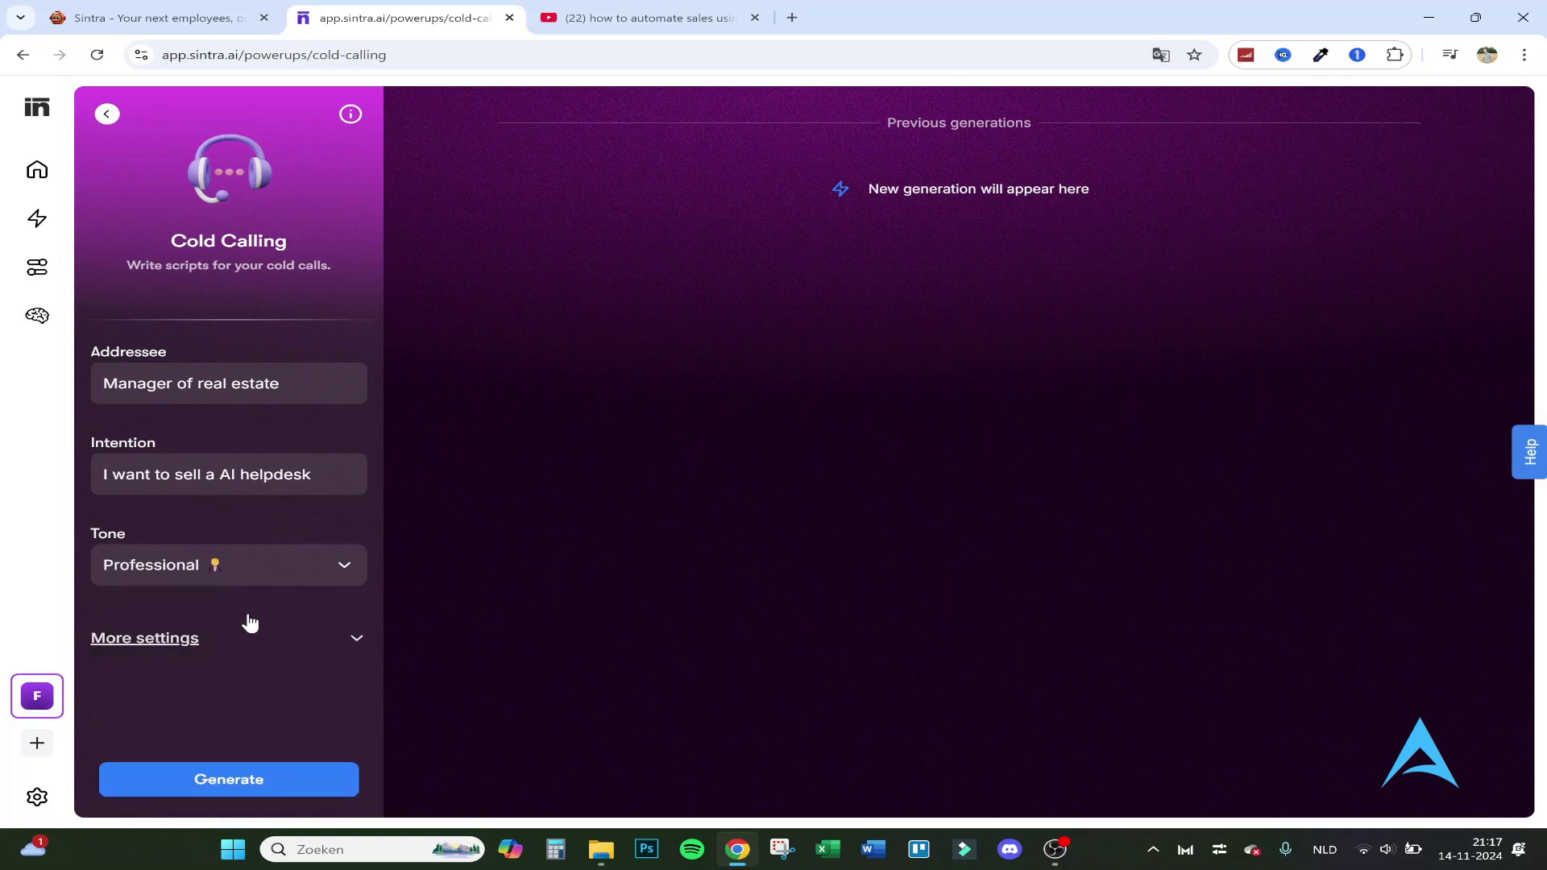
click(187, 573)
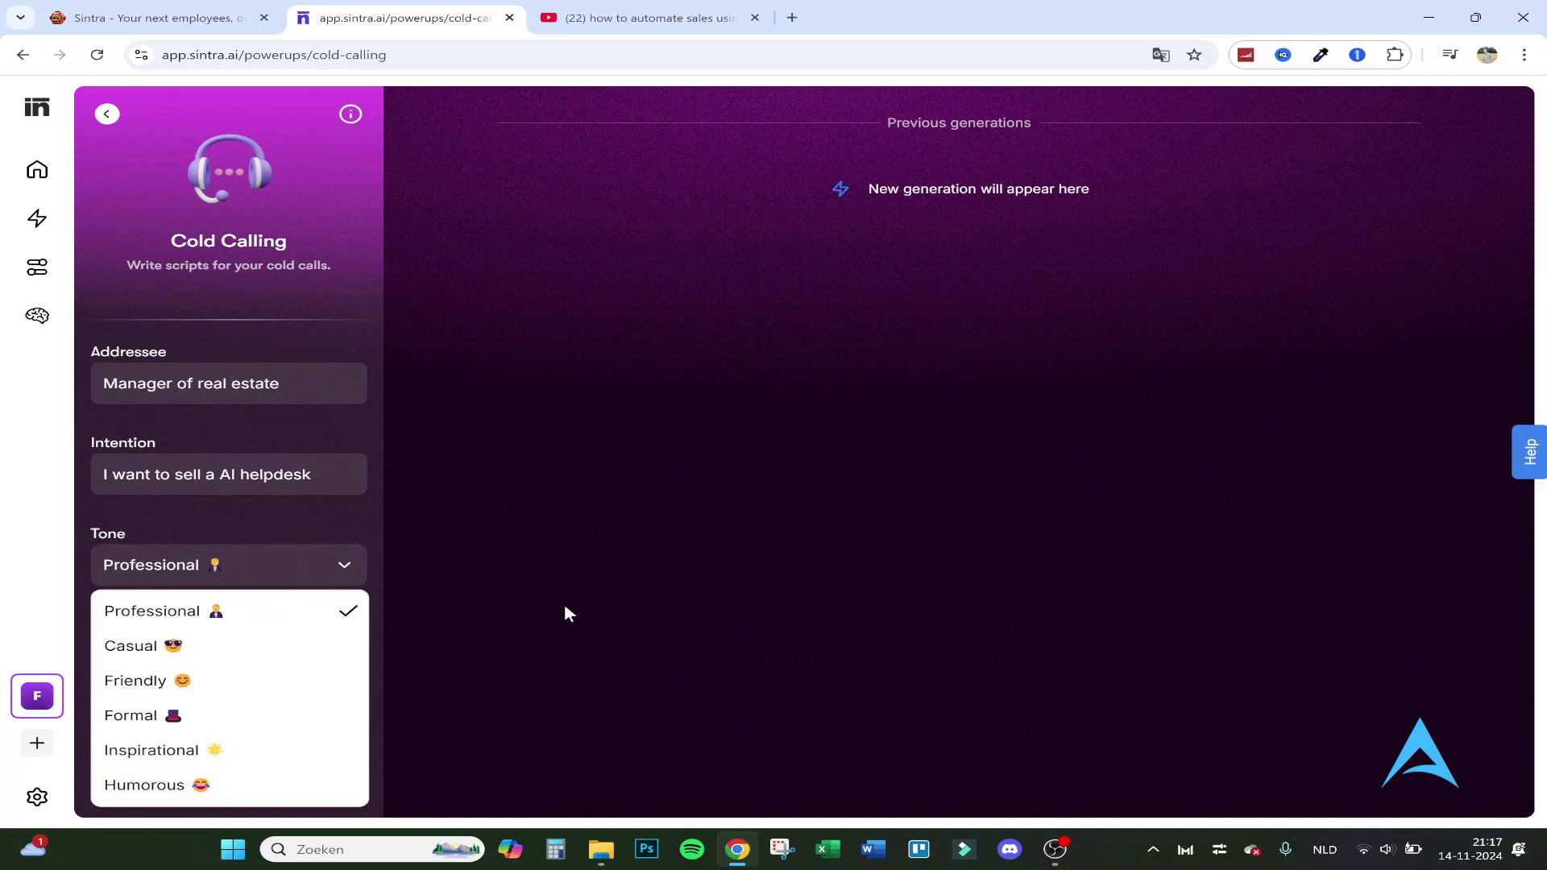
click(254, 448)
click(314, 476)
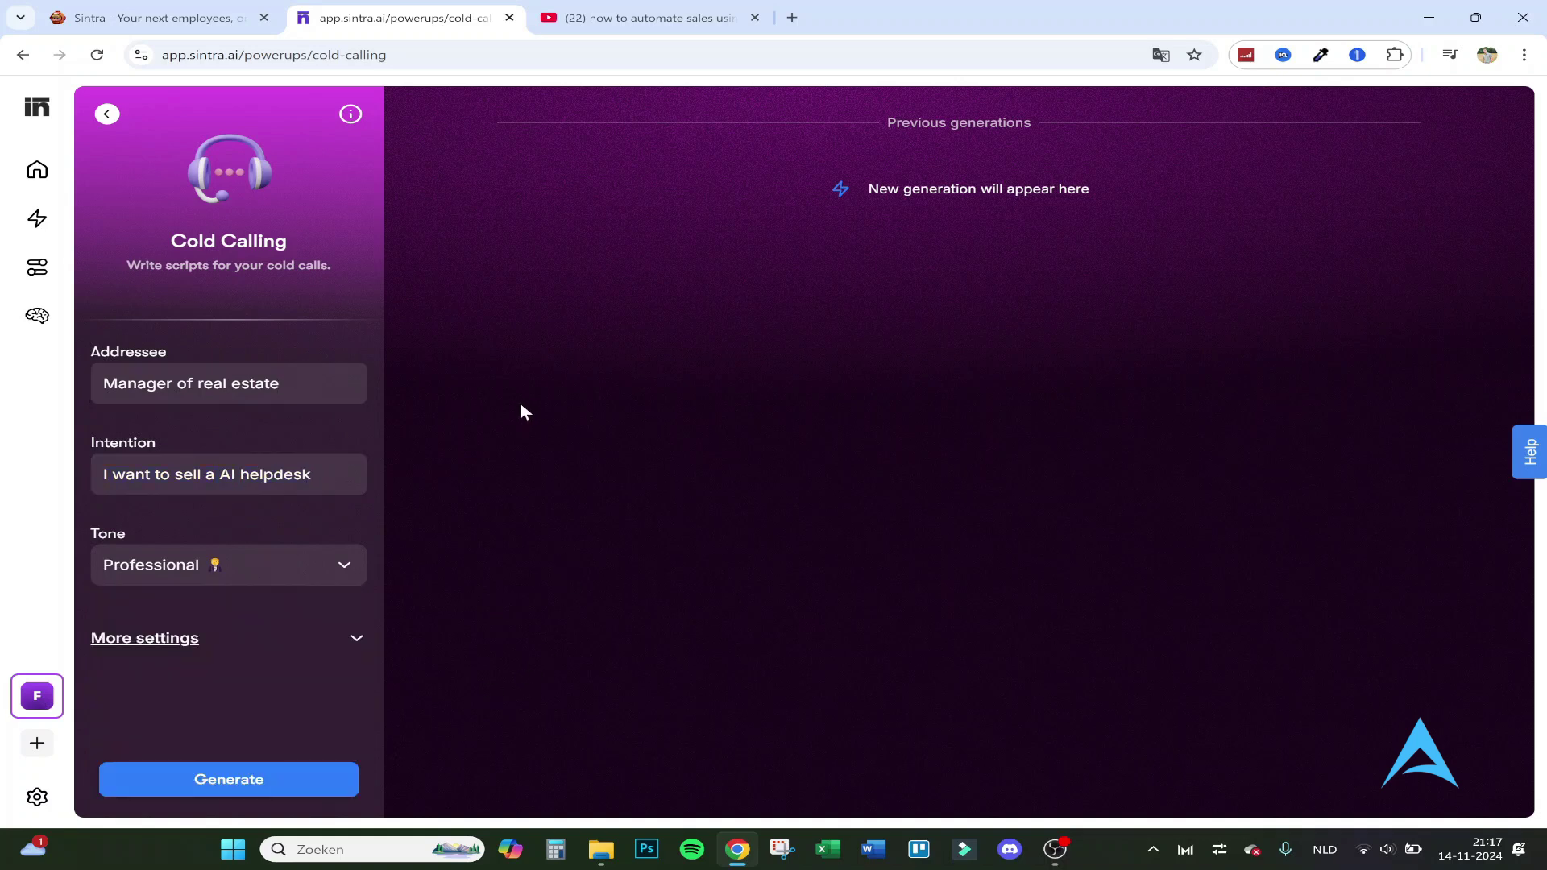
click(191, 640)
Step: Generate the cold-calling script
click(190, 639)
click(187, 778)
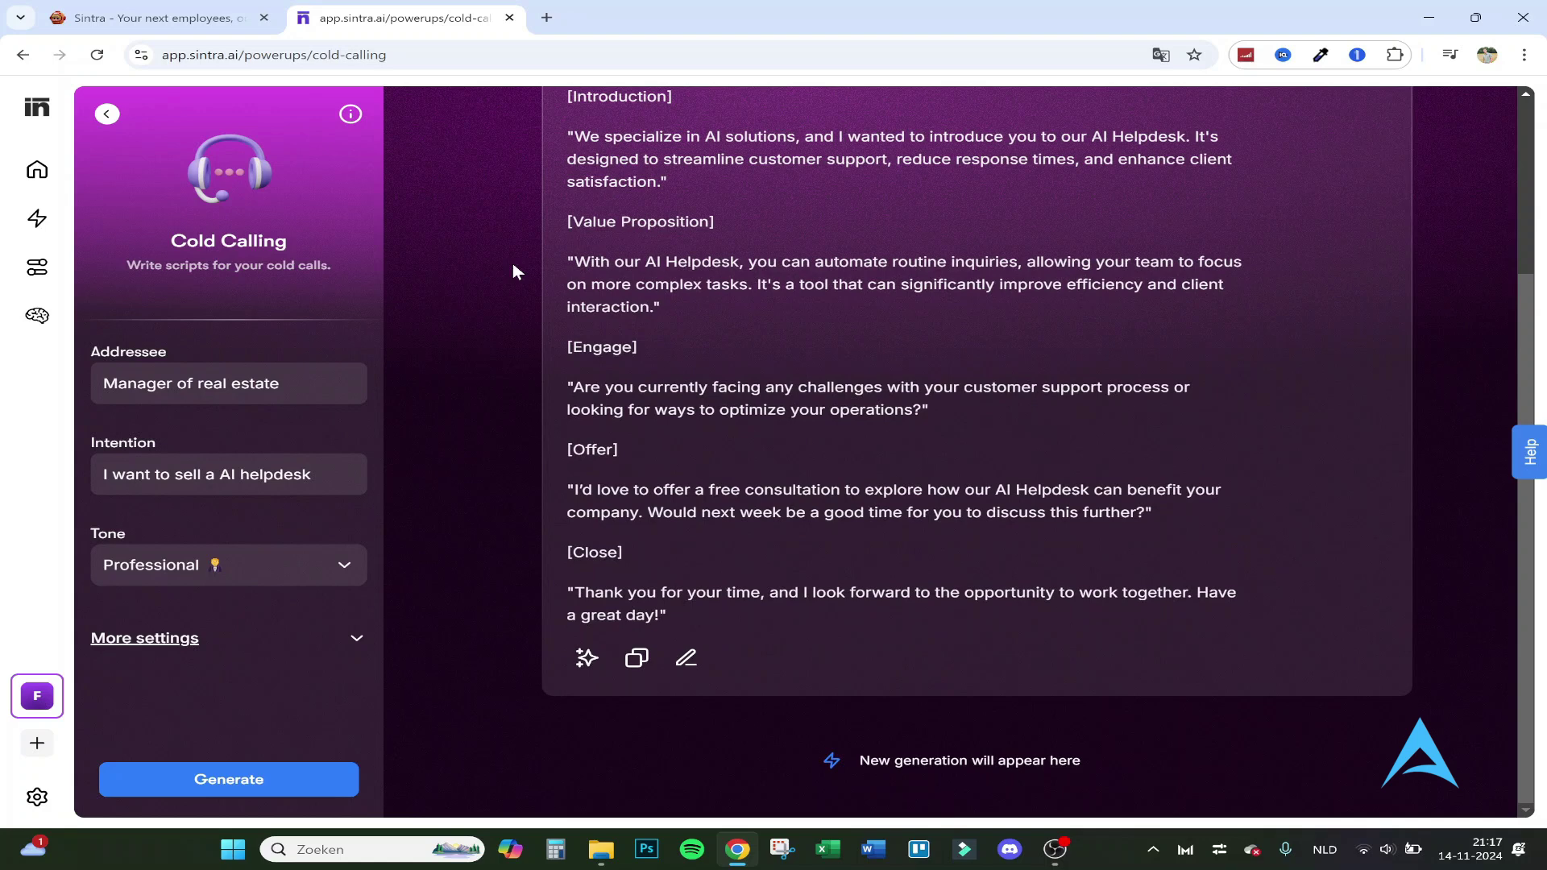
scroll(512, 264, up, 3)
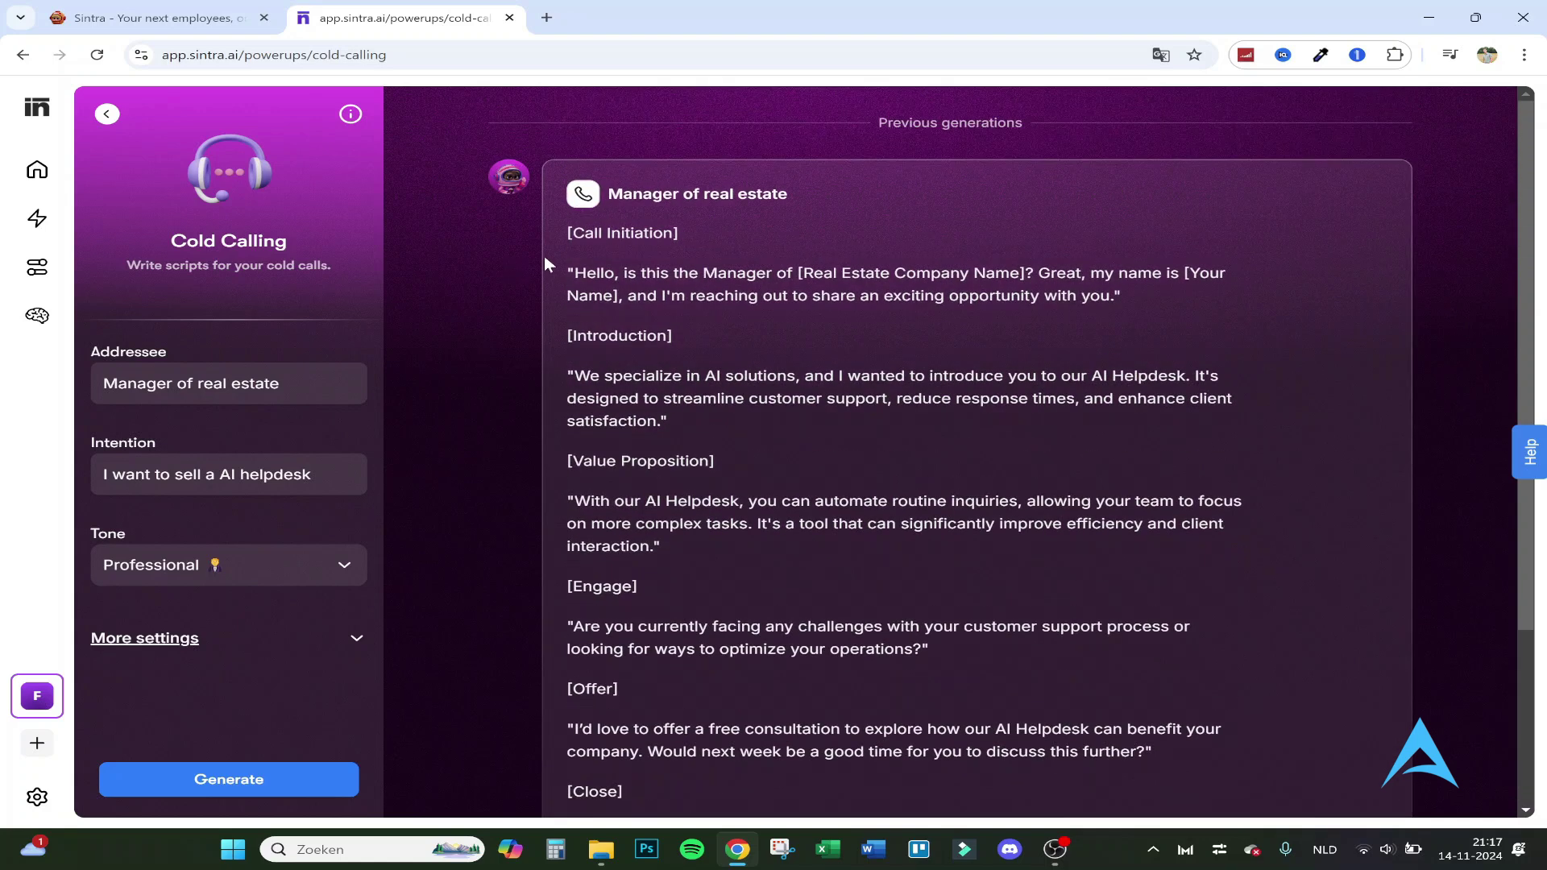
drag(565, 269, 1079, 275)
click(783, 275)
click(1036, 268)
Step: Read through the script's introduction, offer and closing lines
drag(759, 422, 674, 371)
scroll(677, 370, down, 3)
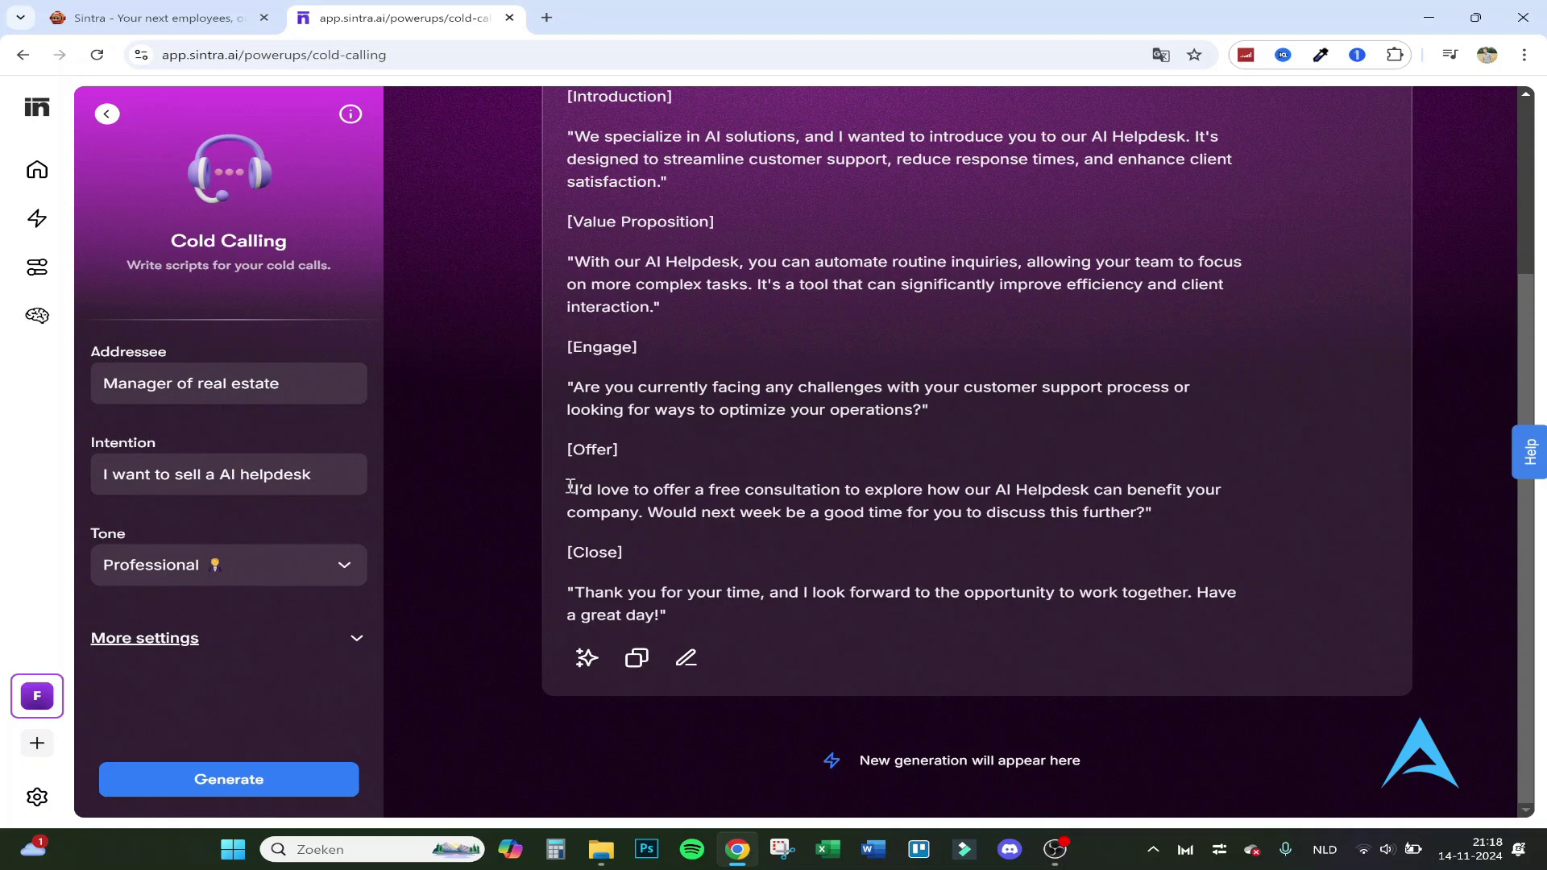
drag(568, 488, 781, 490)
click(804, 493)
double_click(670, 512)
click(909, 513)
drag(614, 581, 884, 601)
click(884, 600)
Step: Open the Cold Email Generator and enter the product 'Ai helpdesk'
click(107, 114)
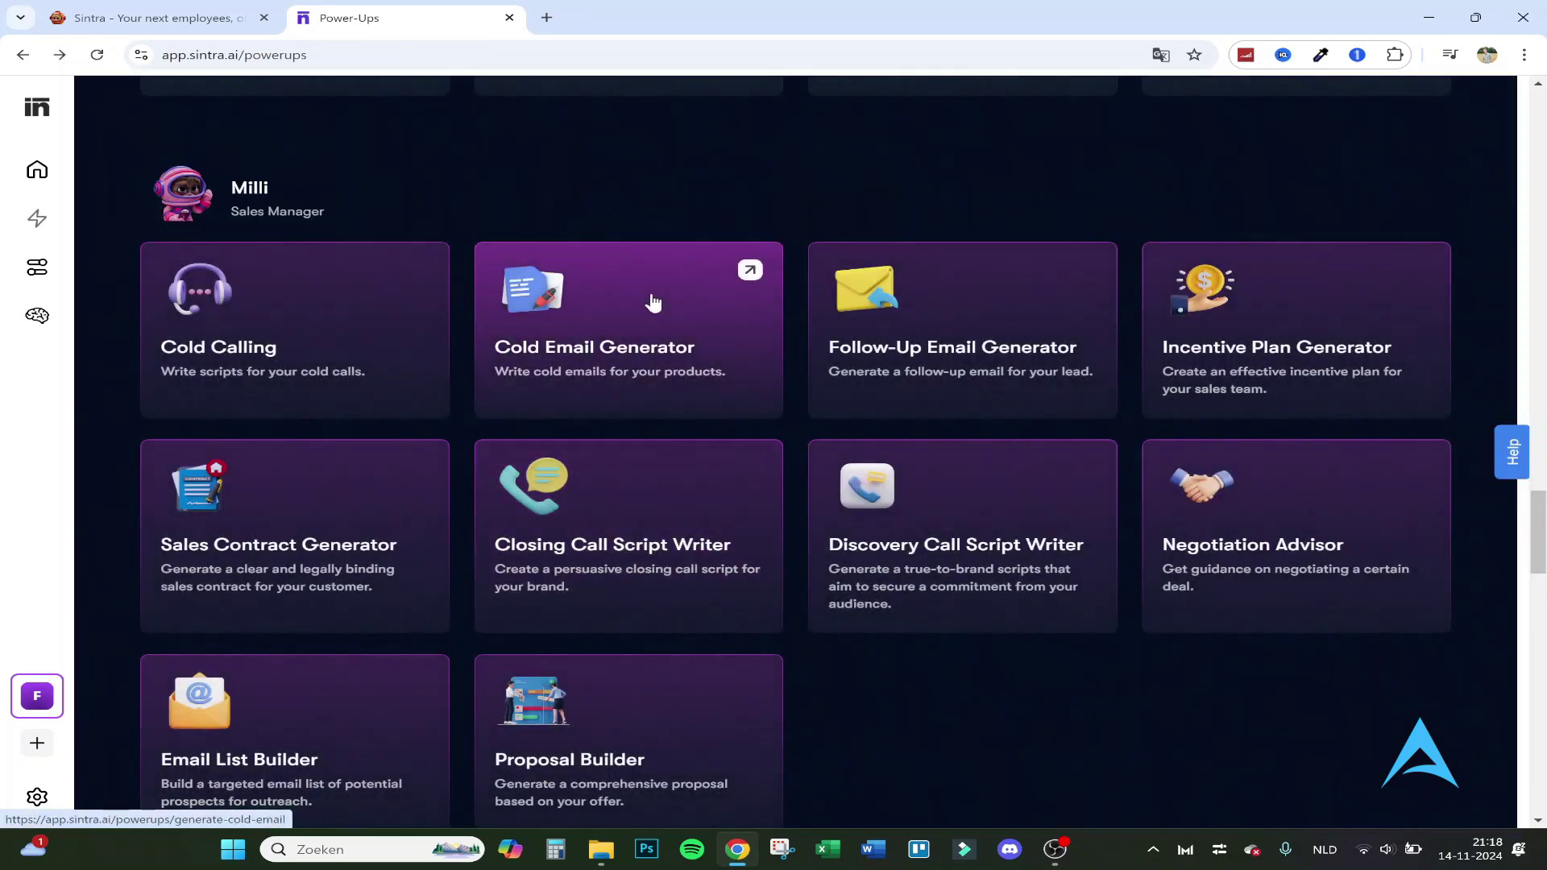
click(650, 294)
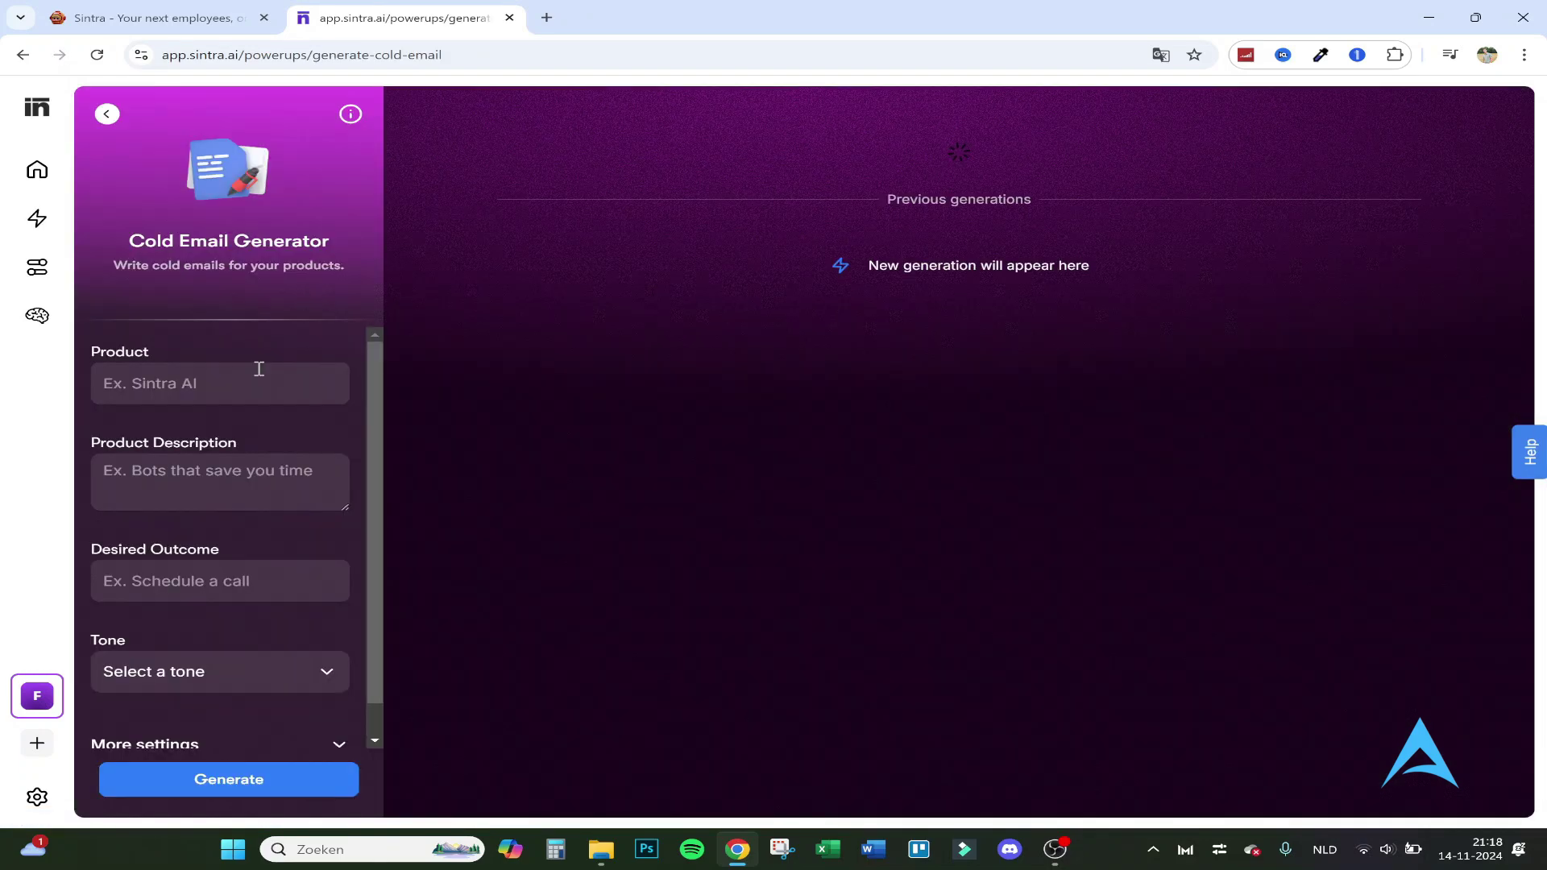
click(255, 376)
text(F)
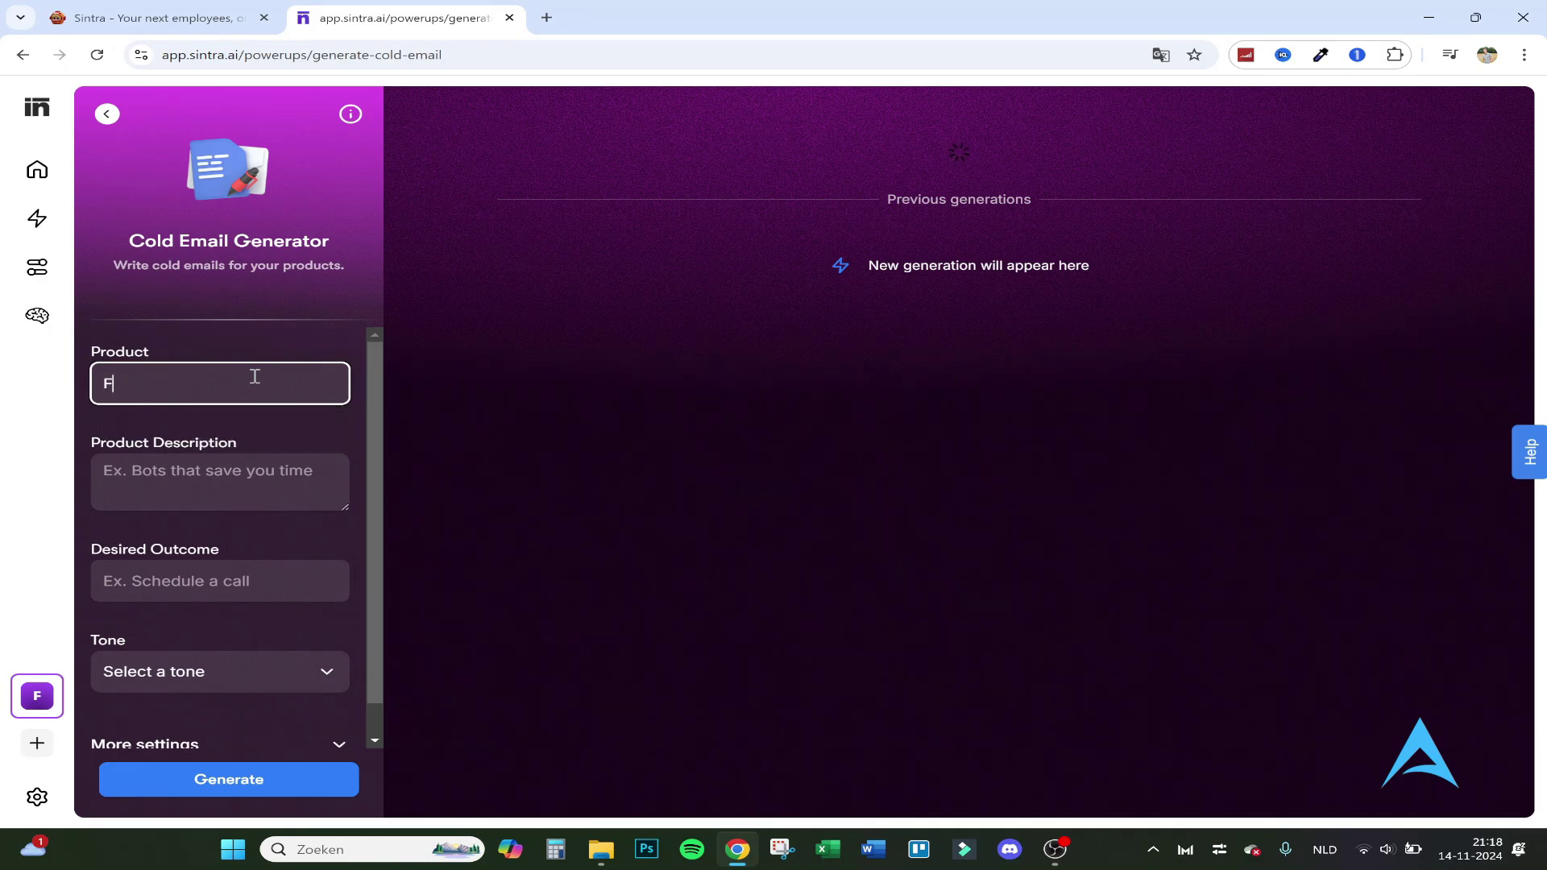
key(BackSpace)
text(Ai helpdesk)
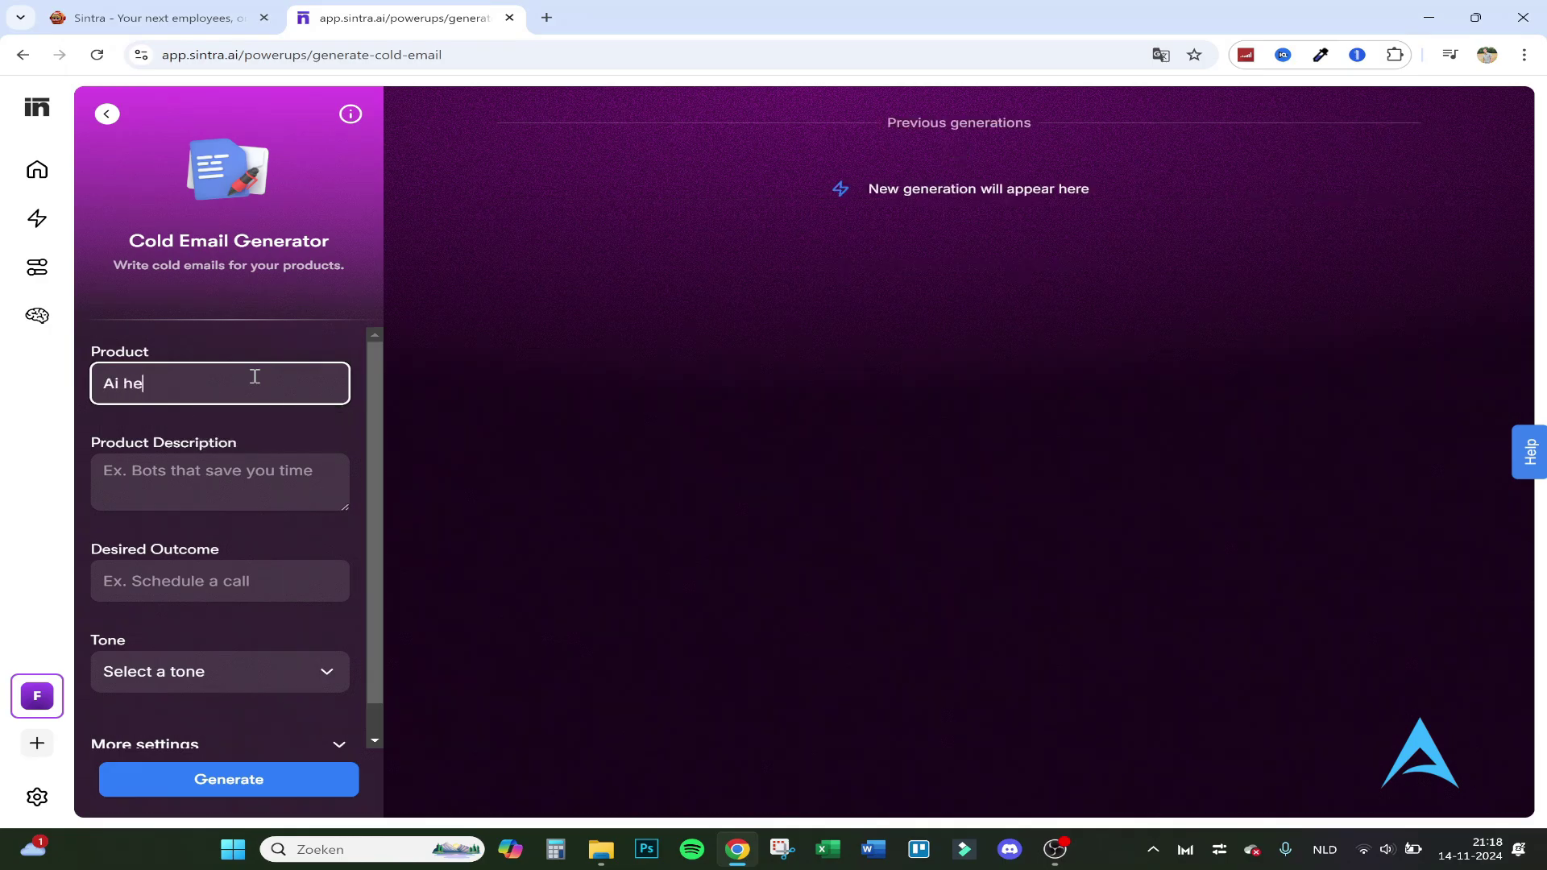
Step: Describe the product as an AI helpdesk that saves time on your clients' questions
click(145, 476)
text(Ai helpdesk)
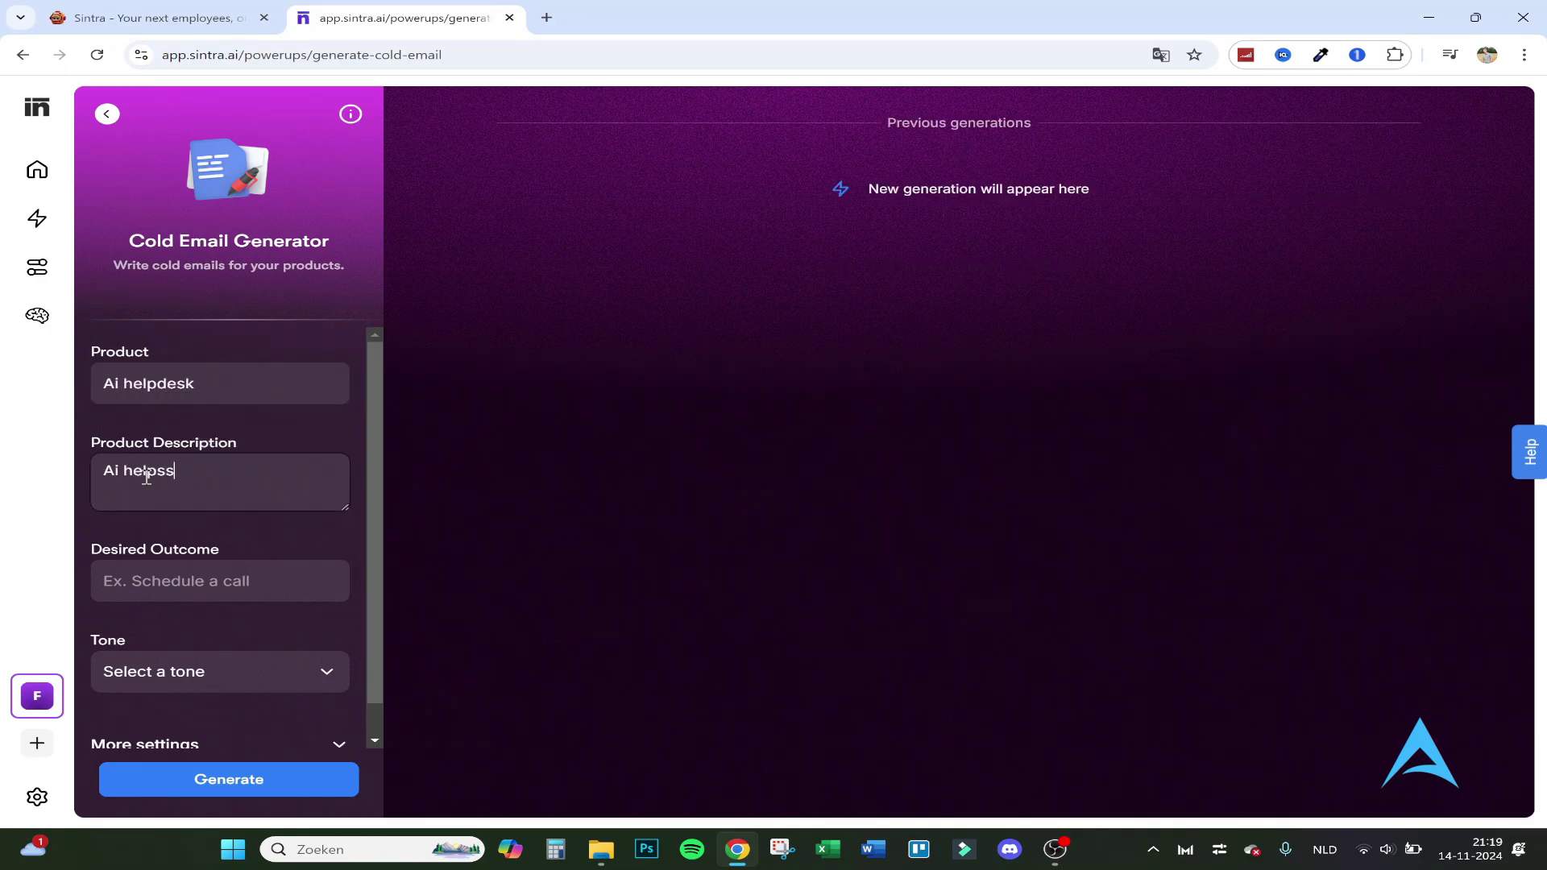
key(BackSpace)
key(BackSpace)
text(desk save your time with your)
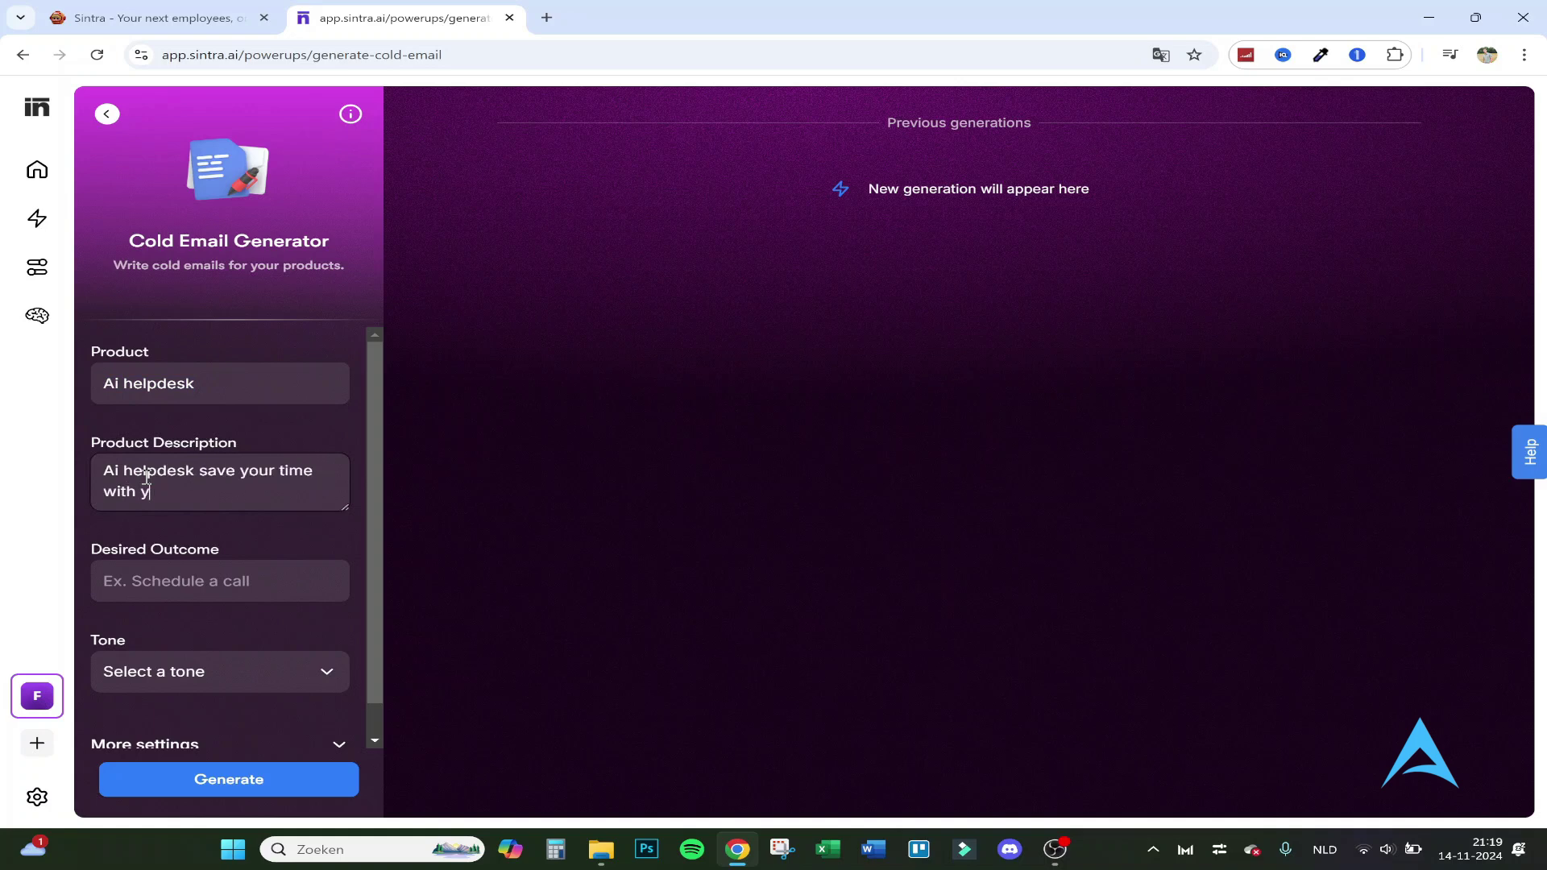
key(BackSpace)
key(BackSpace)
key(BackSpace)
key(BackSpace)
text(the)
key(BackSpace)
key(BackSpace)
key(BackSpace)
text(your clients question)
Step: Set the desired outcome to 'Schedule a meeting' and generate the cold email
key(Tab)
text(Schedule a call)
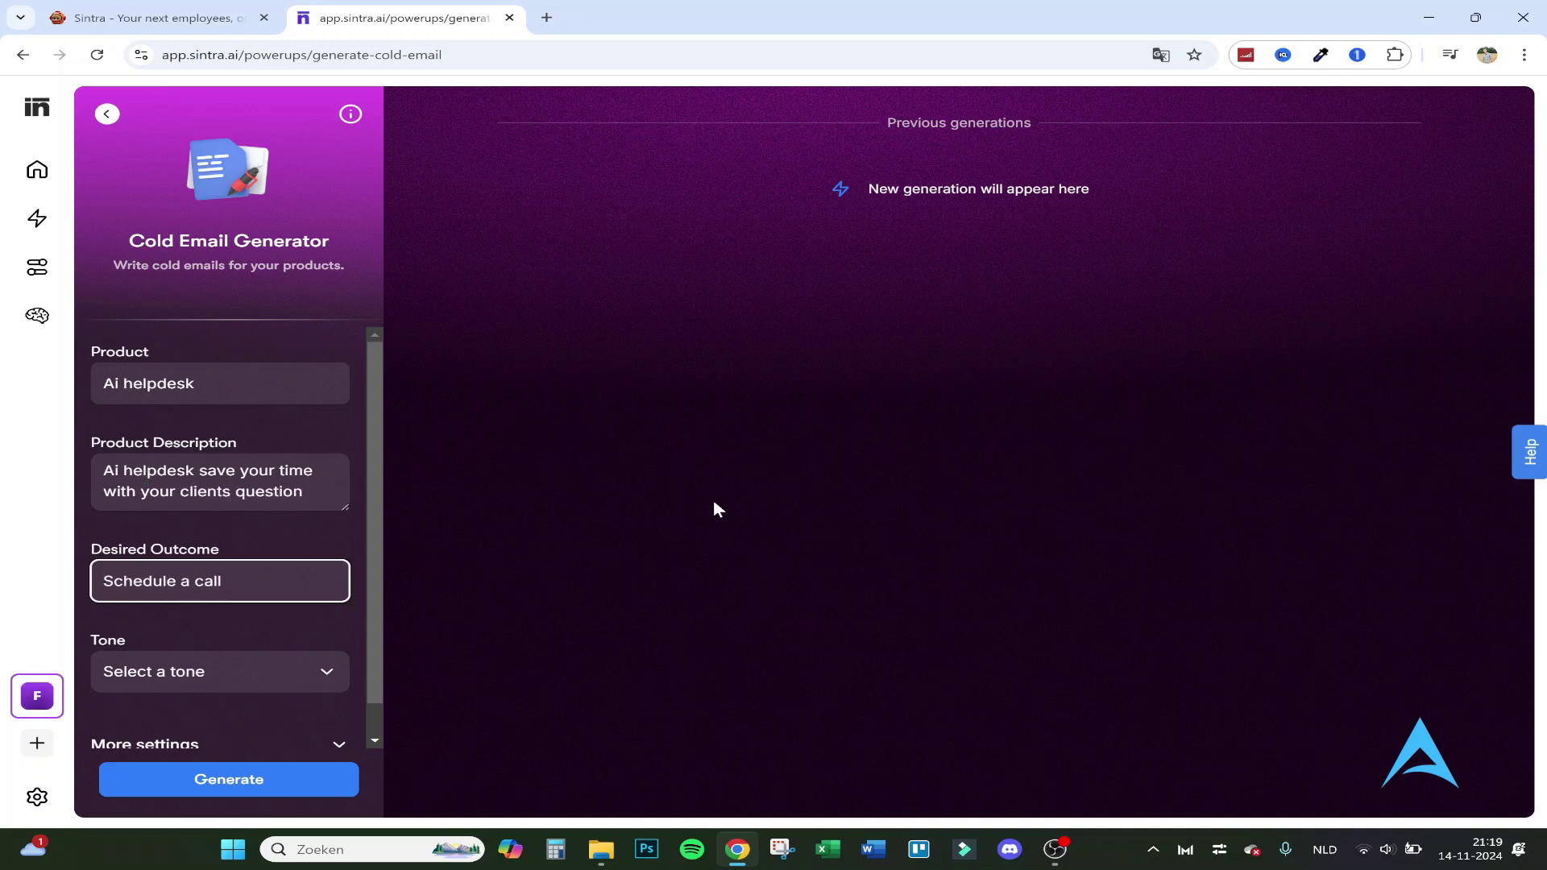
key(BackSpace)
key(BackSpace)
key(BackSpace)
key(BackSpace)
text(meeting)
click(219, 685)
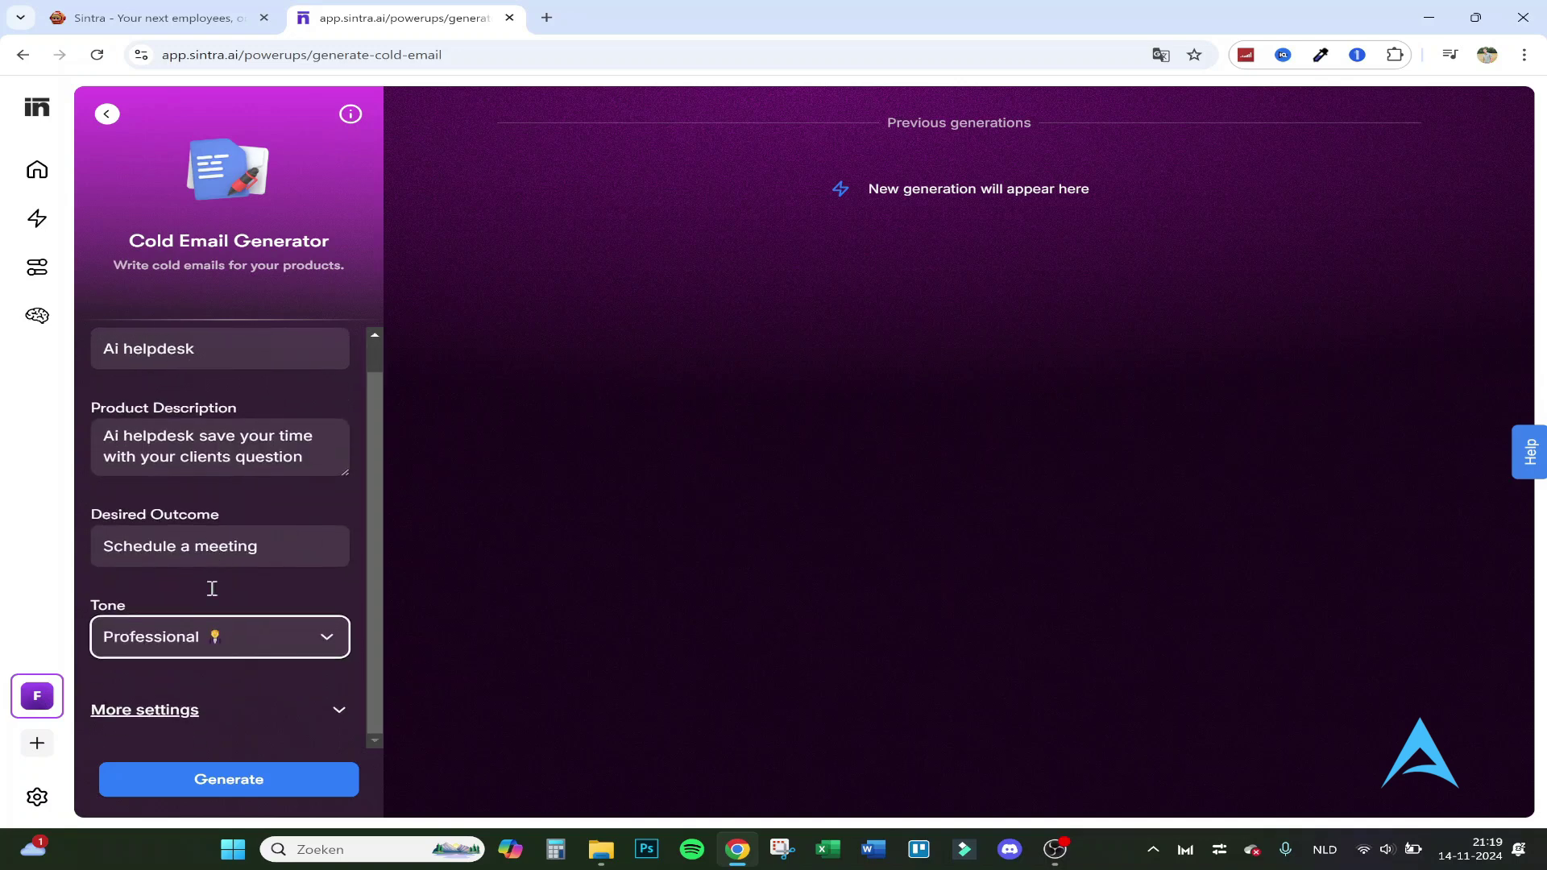
click(219, 779)
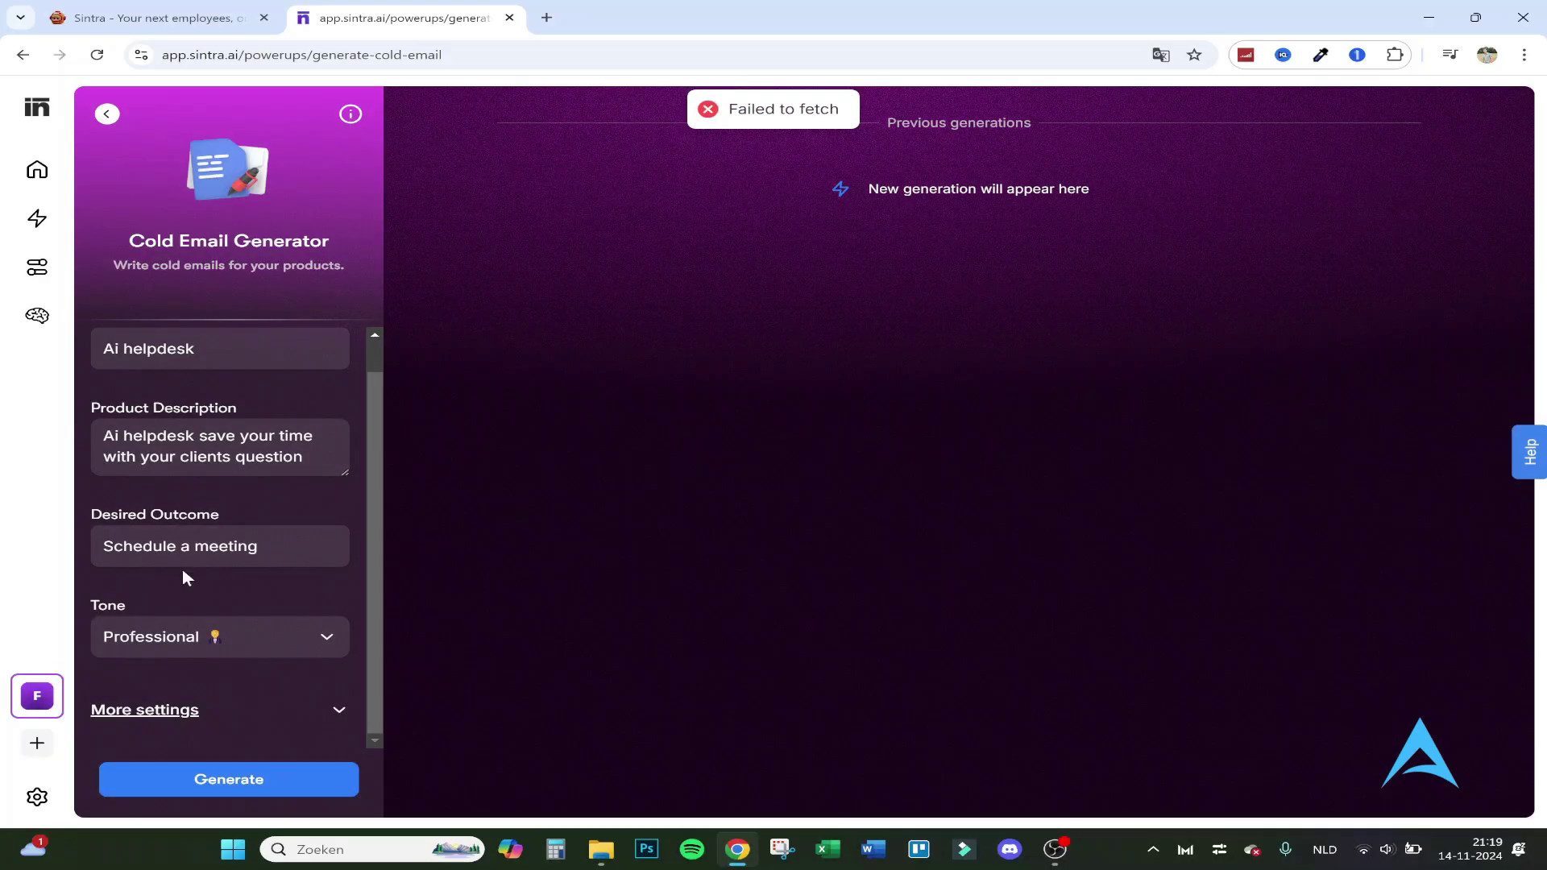
Step: Replace the product with 'massage chair'
scroll(218, 564, up, 1)
triple_click(225, 384)
text(m)
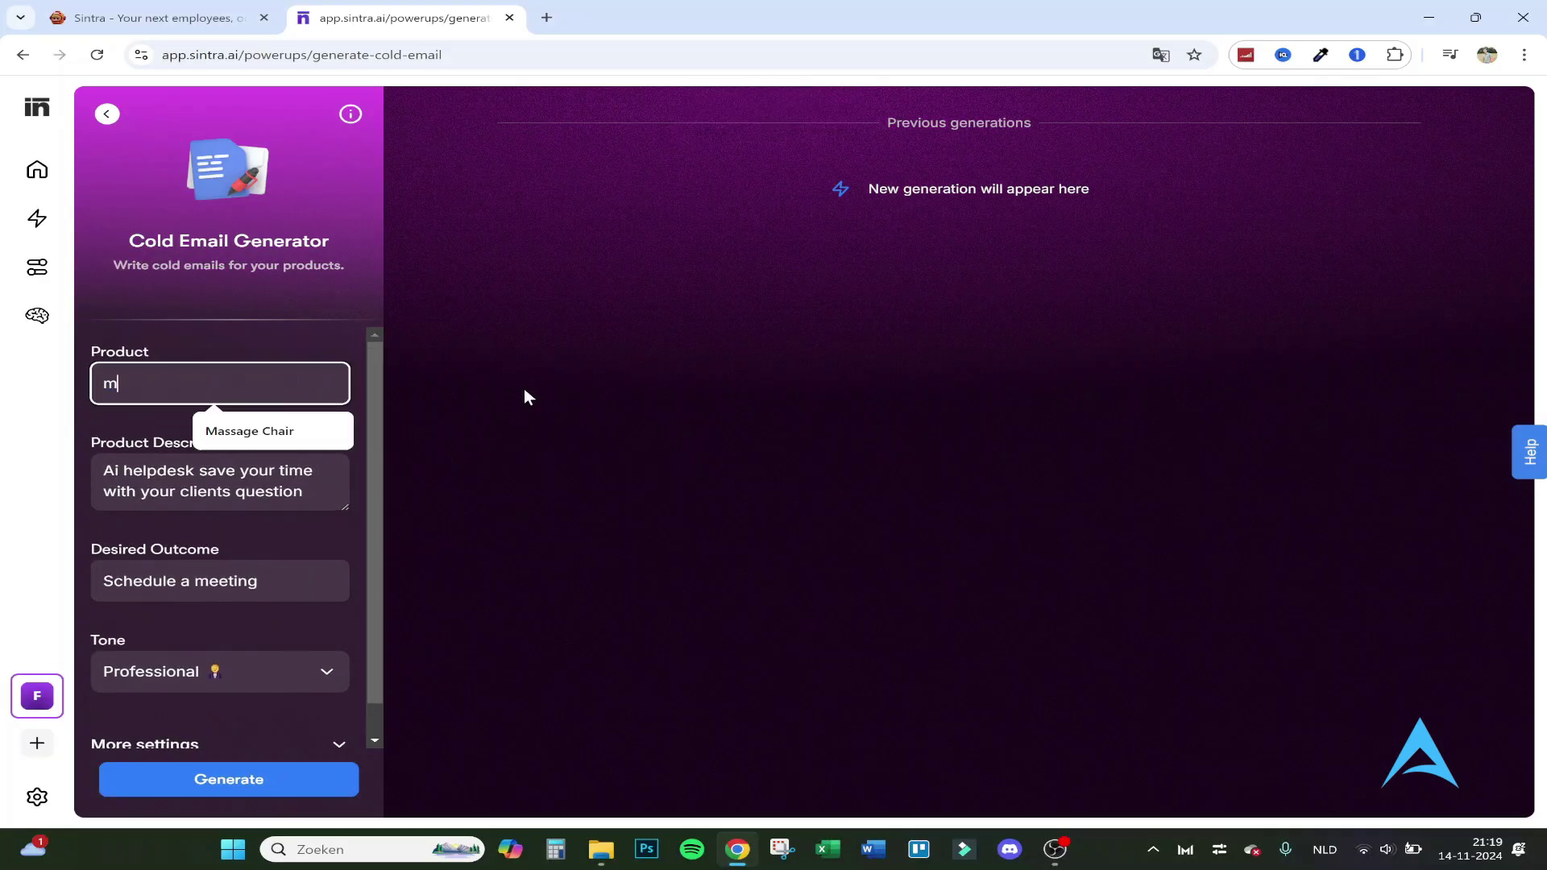
text(ASSSAG)
key(BackSpace)
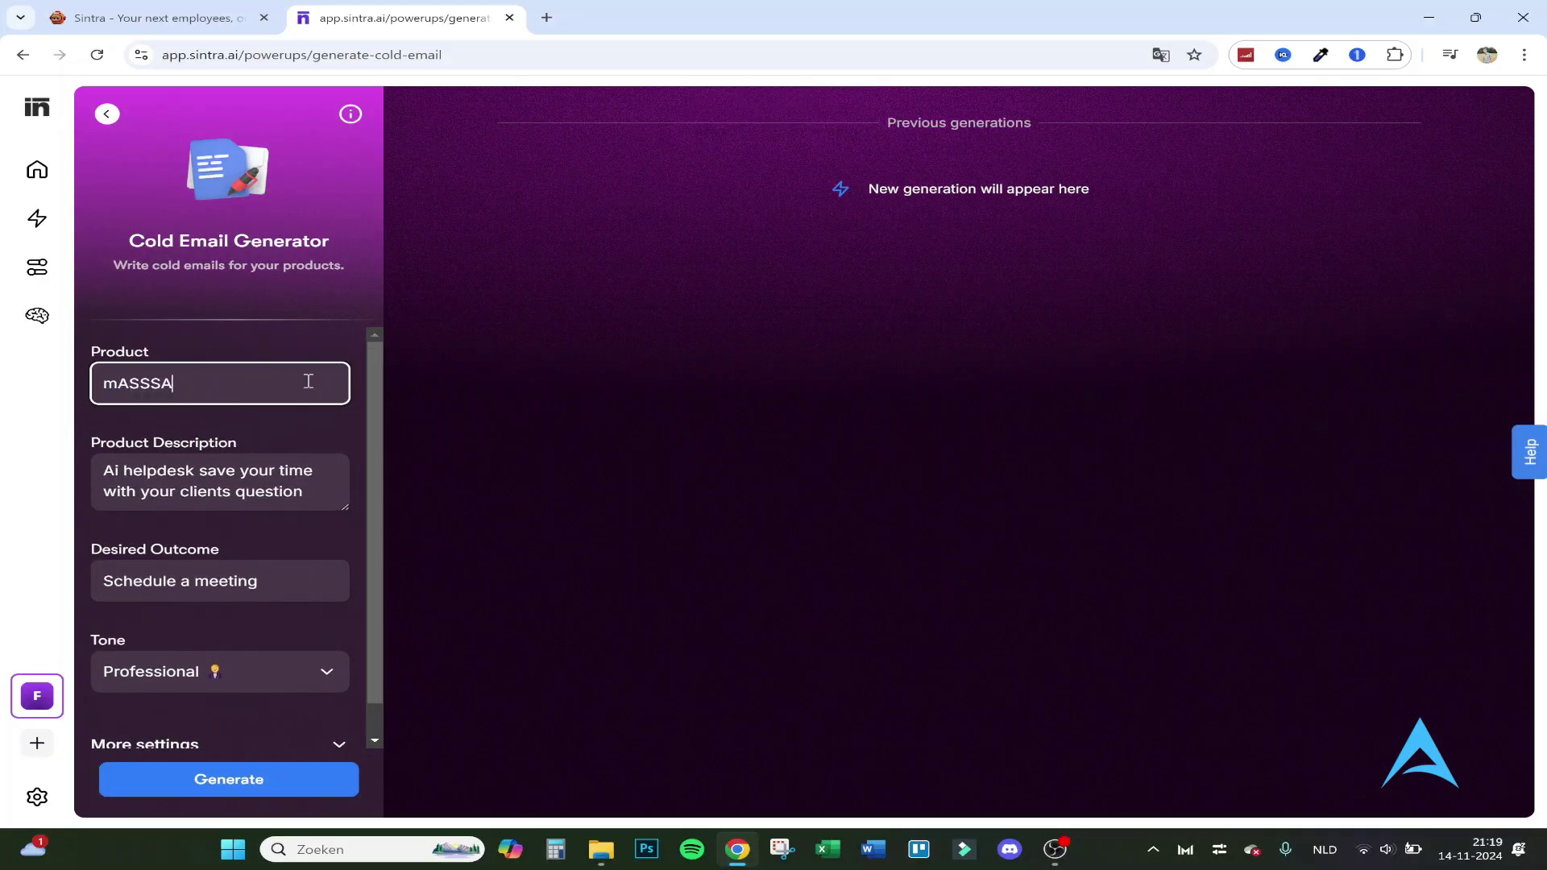
key(BackSpace)
key(BackSpace)
key(BackSpace)
key(BackSpace)
key(BackSpace)
key(BackSpace)
text(massage )
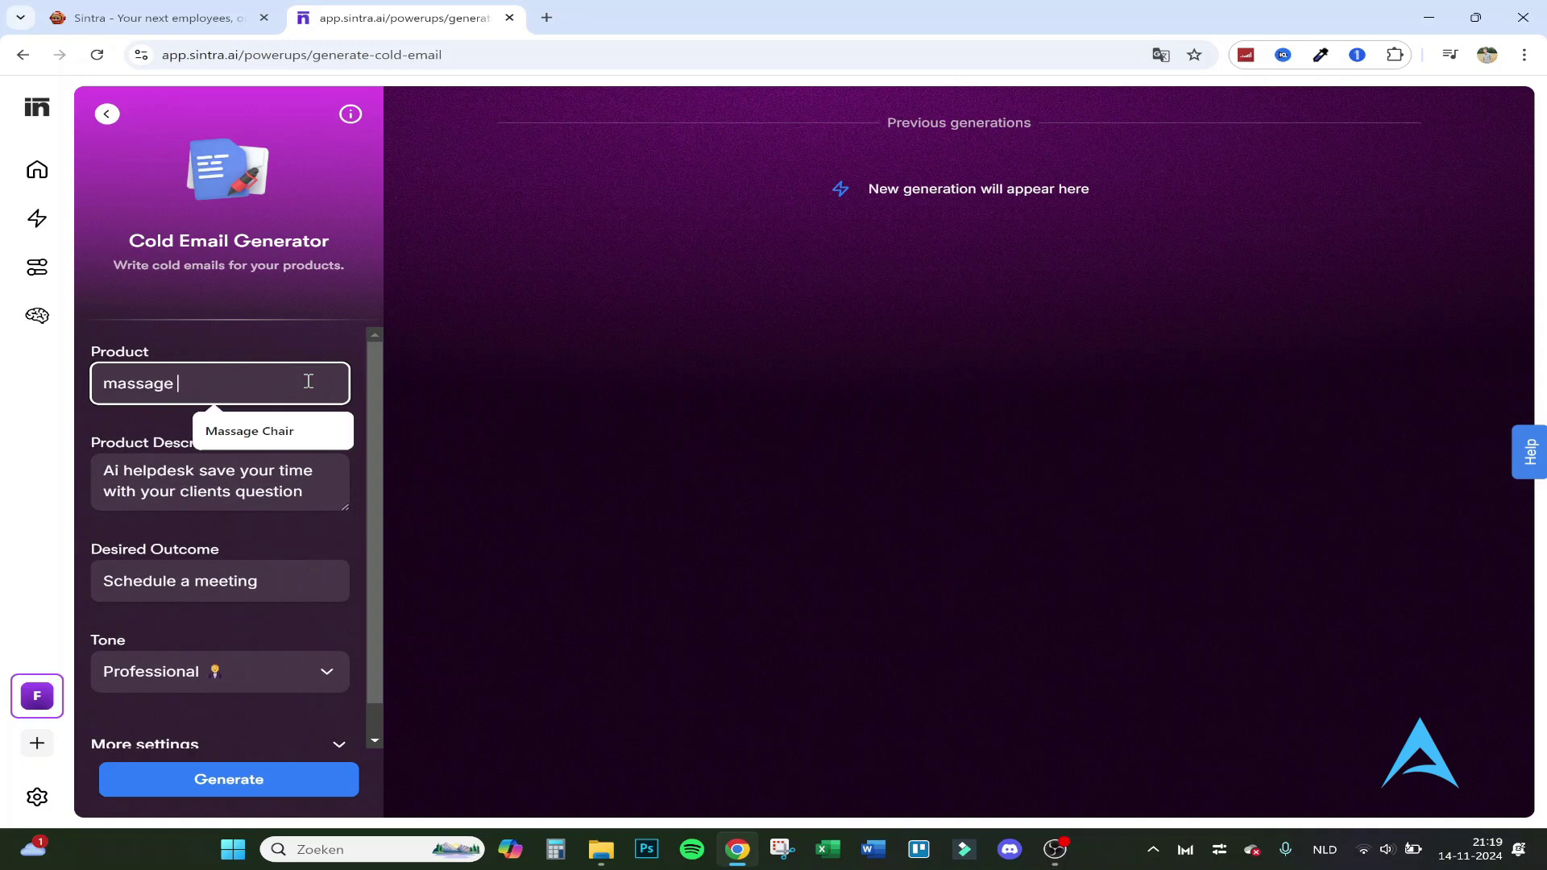
text(chair)
Step: Generate the massage chair cold email, skim its body, and return to Power-Ups
click(194, 779)
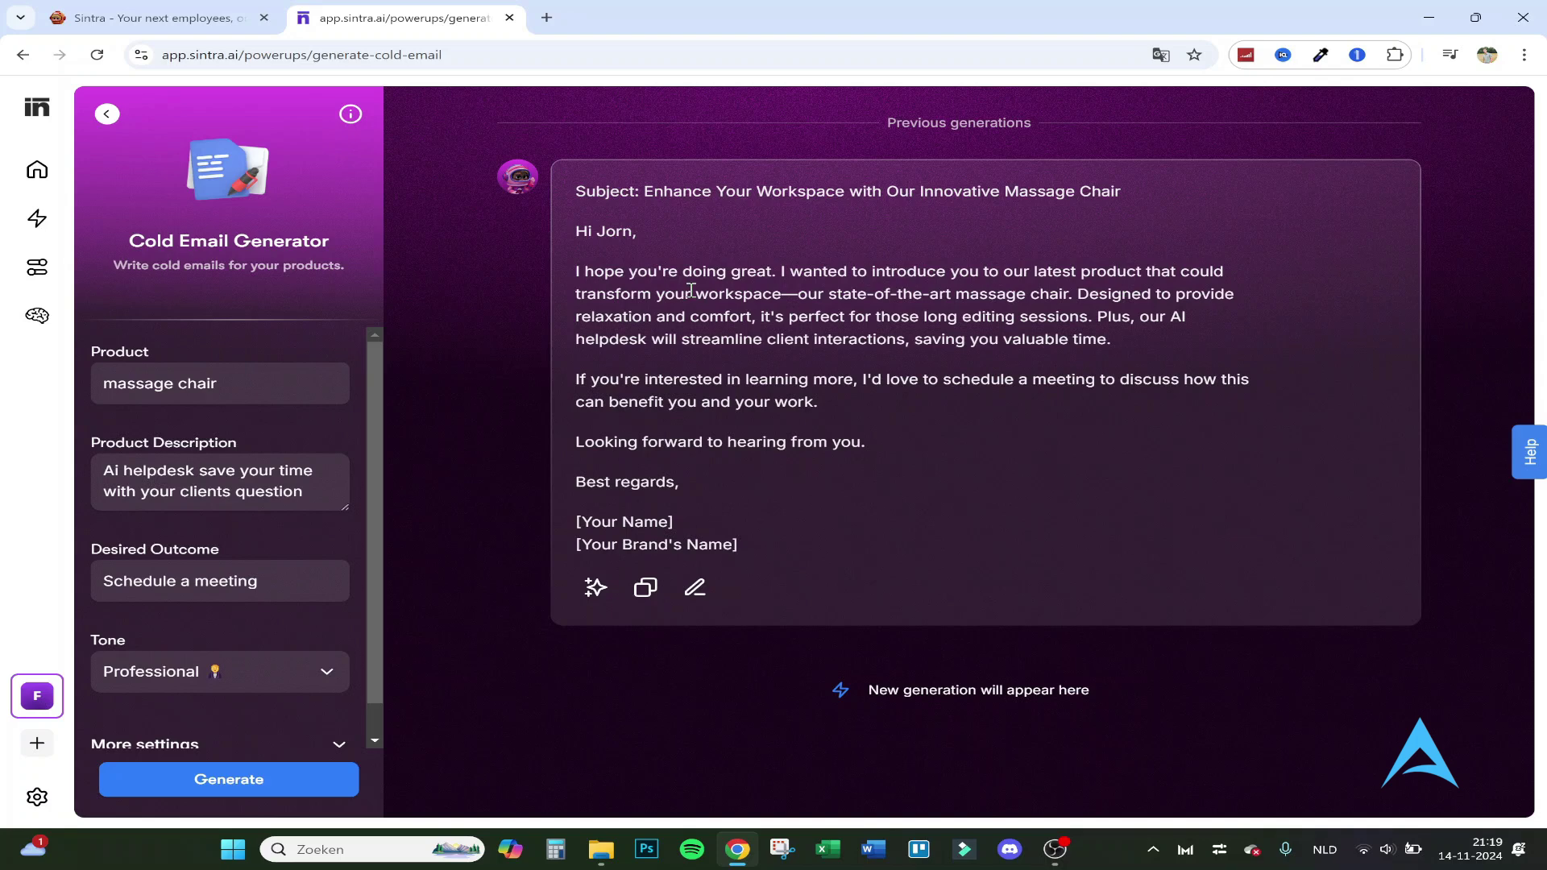
drag(763, 319, 1203, 322)
click(1152, 320)
click(1200, 323)
drag(1137, 338, 934, 339)
click(934, 339)
drag(935, 542, 645, 234)
click(645, 234)
click(106, 114)
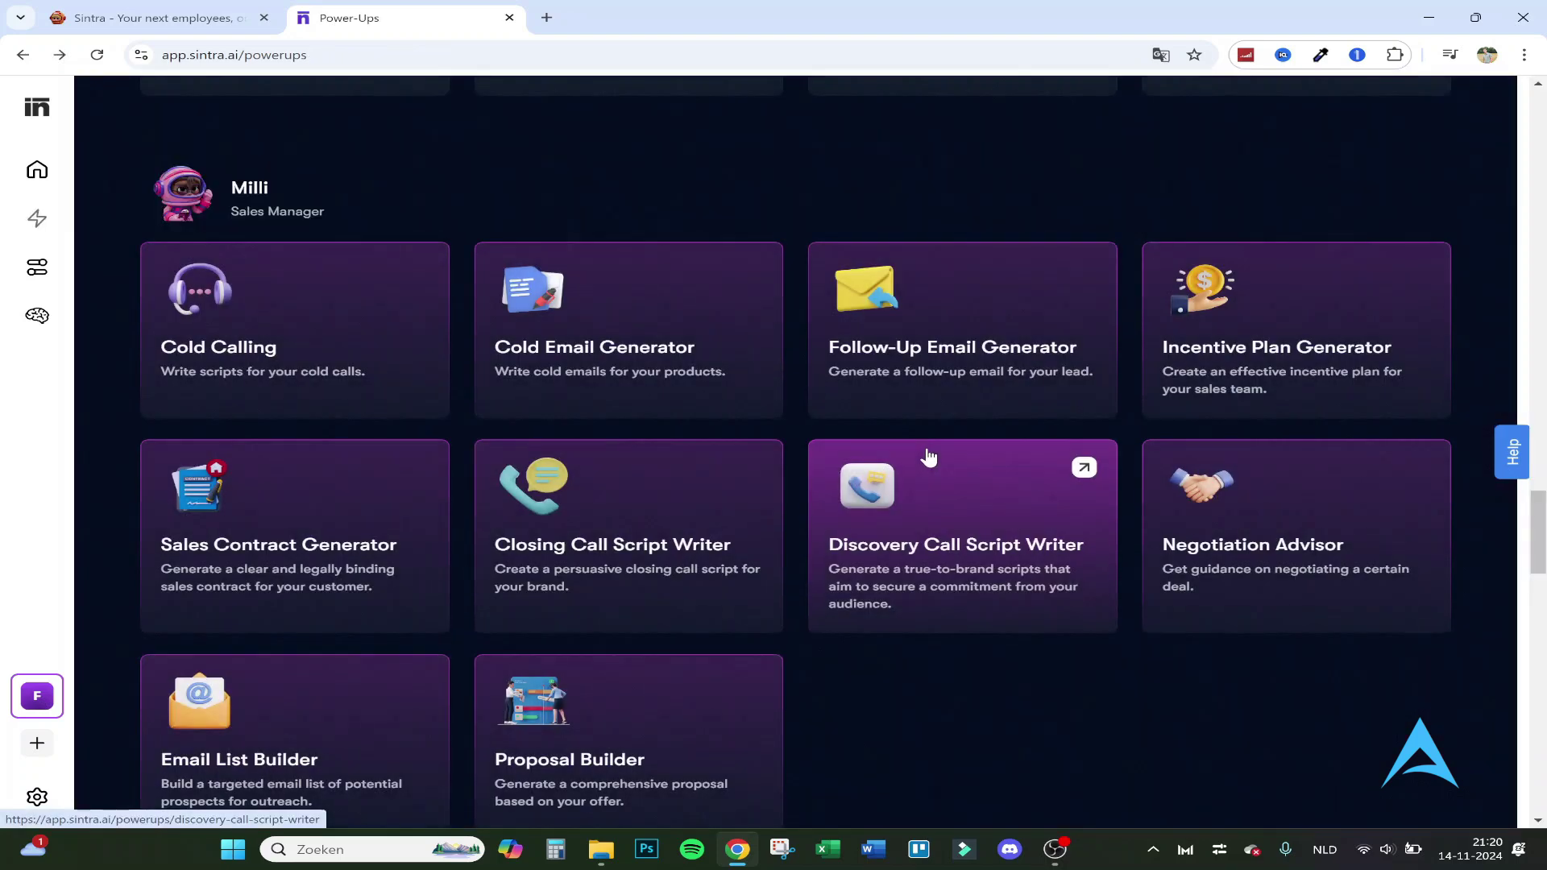
Step: Generate a follow-up email with reason 'Reminder you havent booked a meeting yet for our AI helpdesk'
click(849, 319)
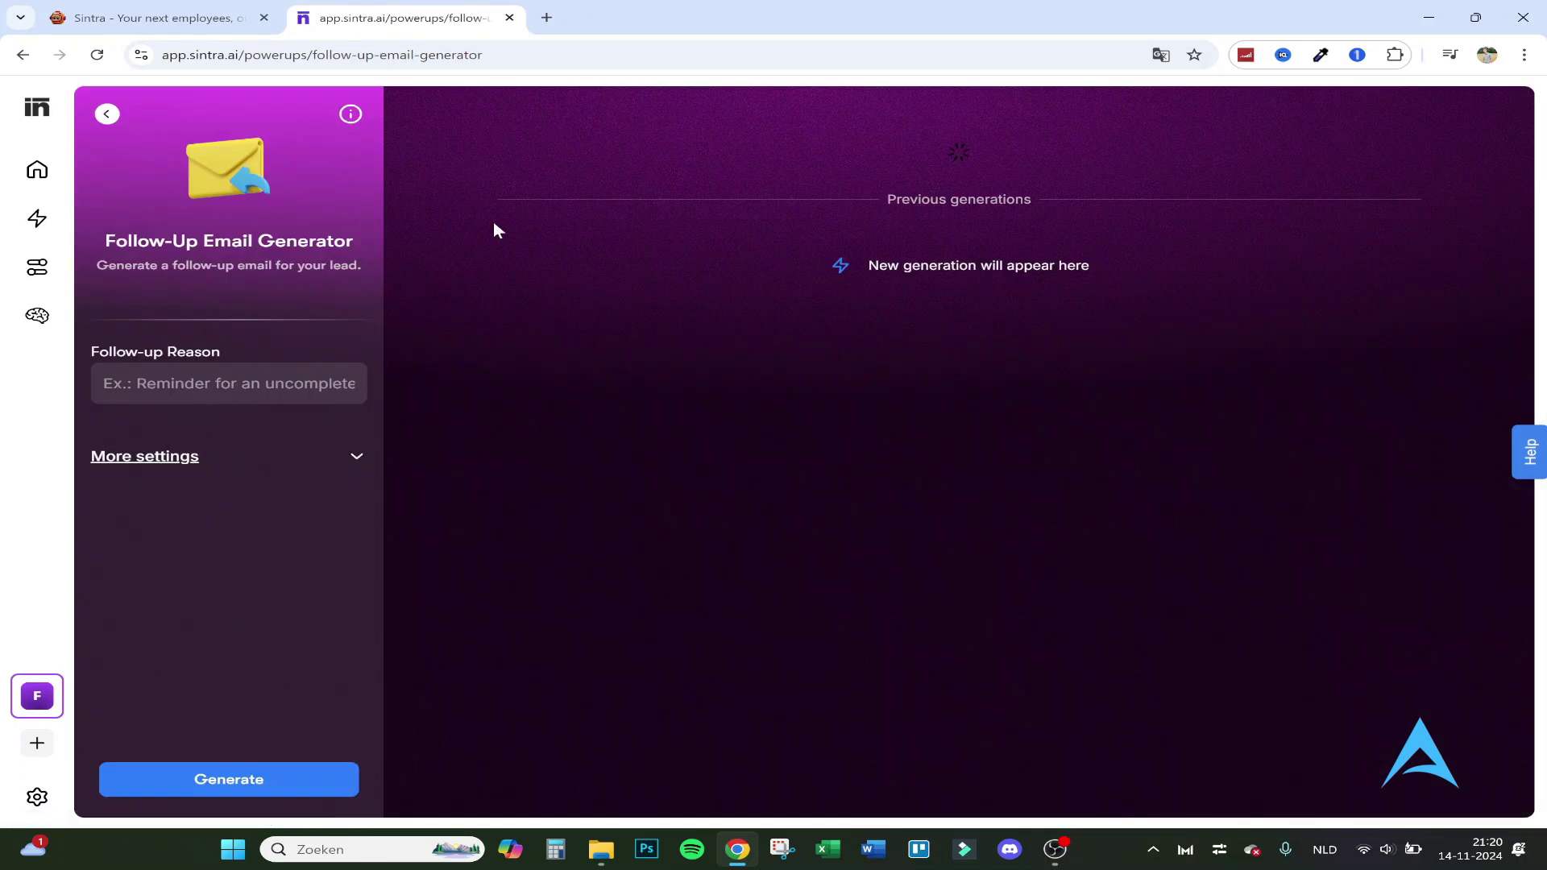
click(265, 373)
text(Reminder you havent be)
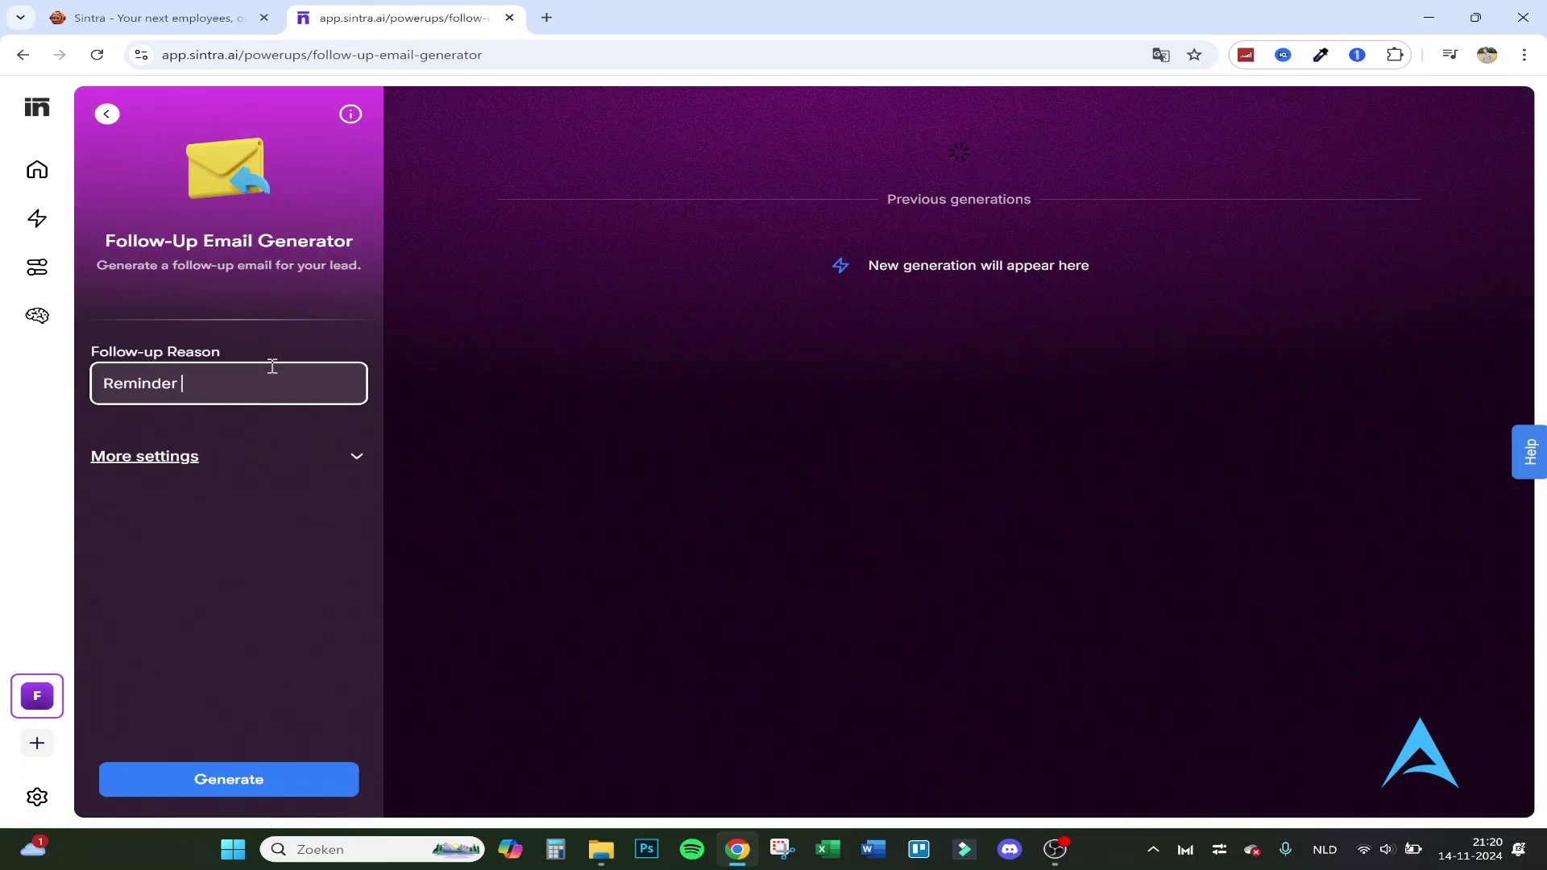
key(BackSpace)
text(ooked a sc)
key(BackSpace)
key(BackSpace)
text(mee)
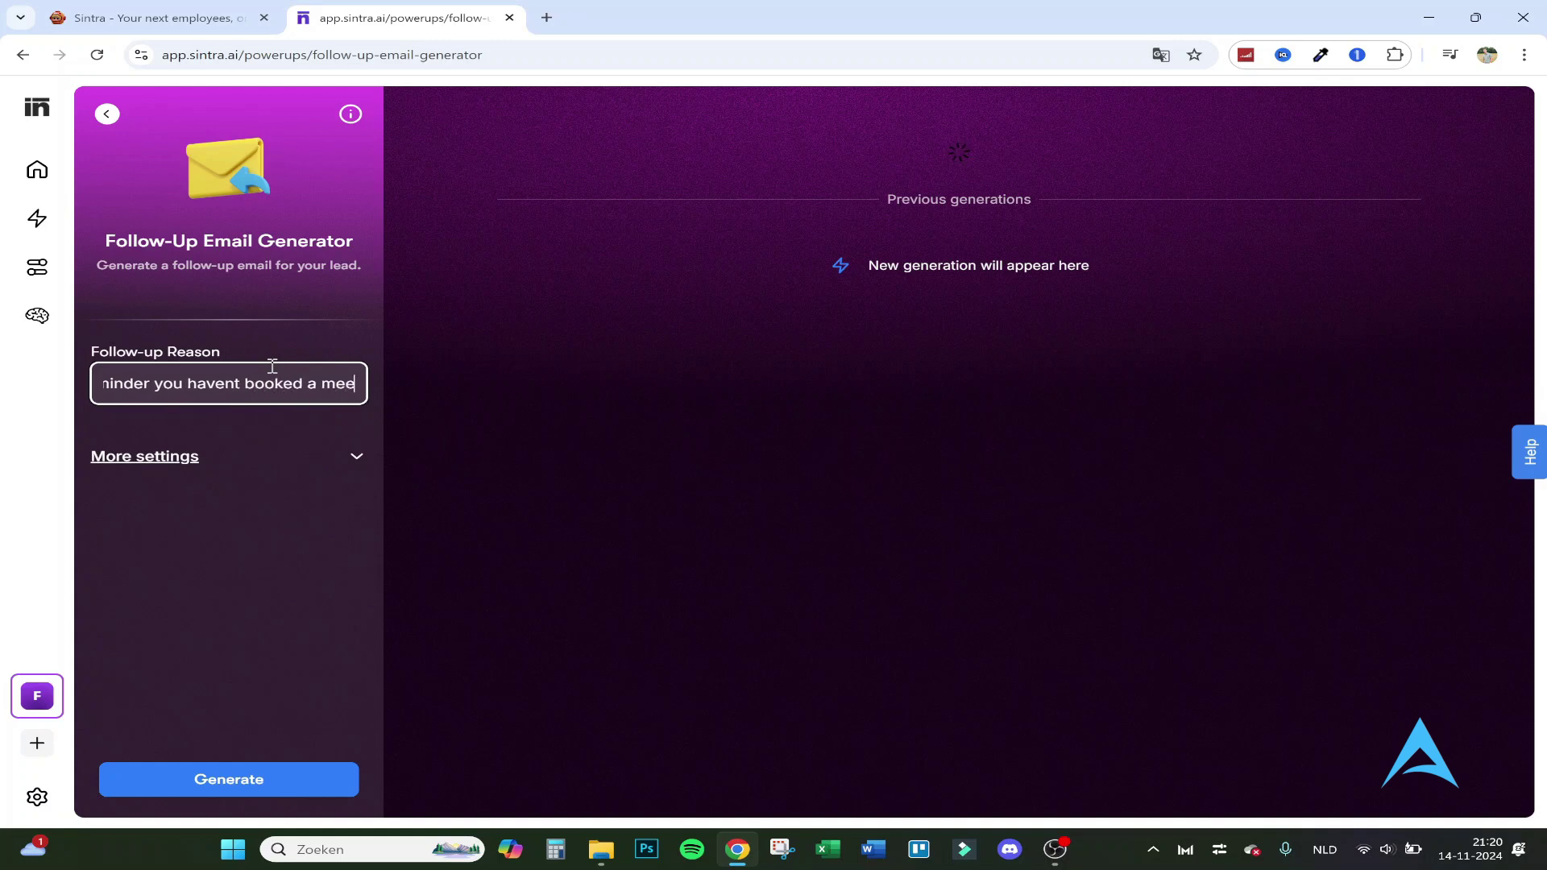
text(ting yet for d)
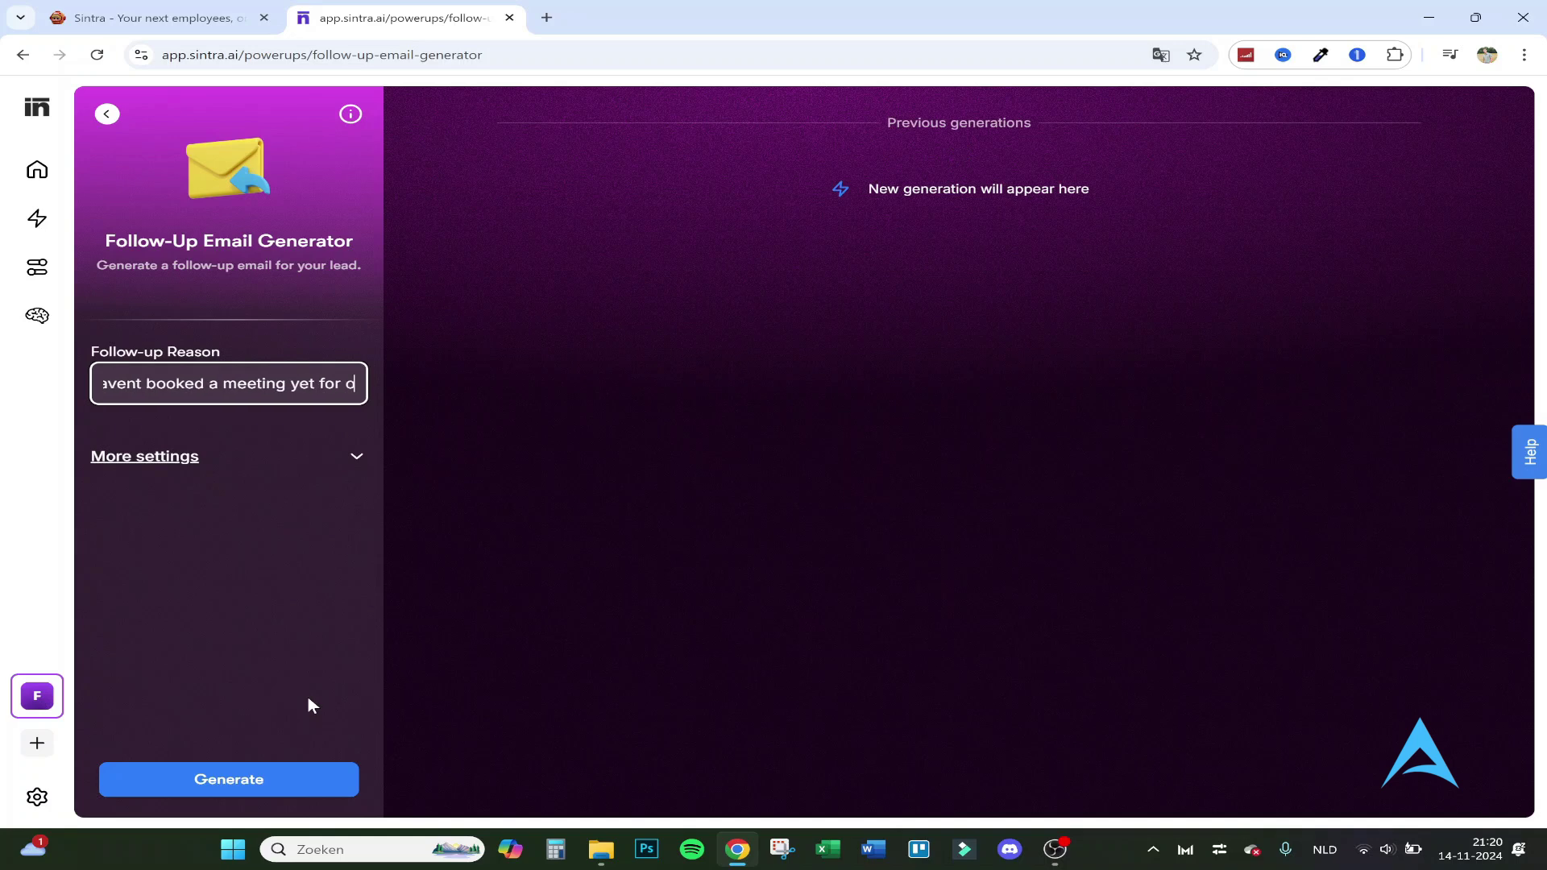
key(BackSpace)
text(our AI helpdes)
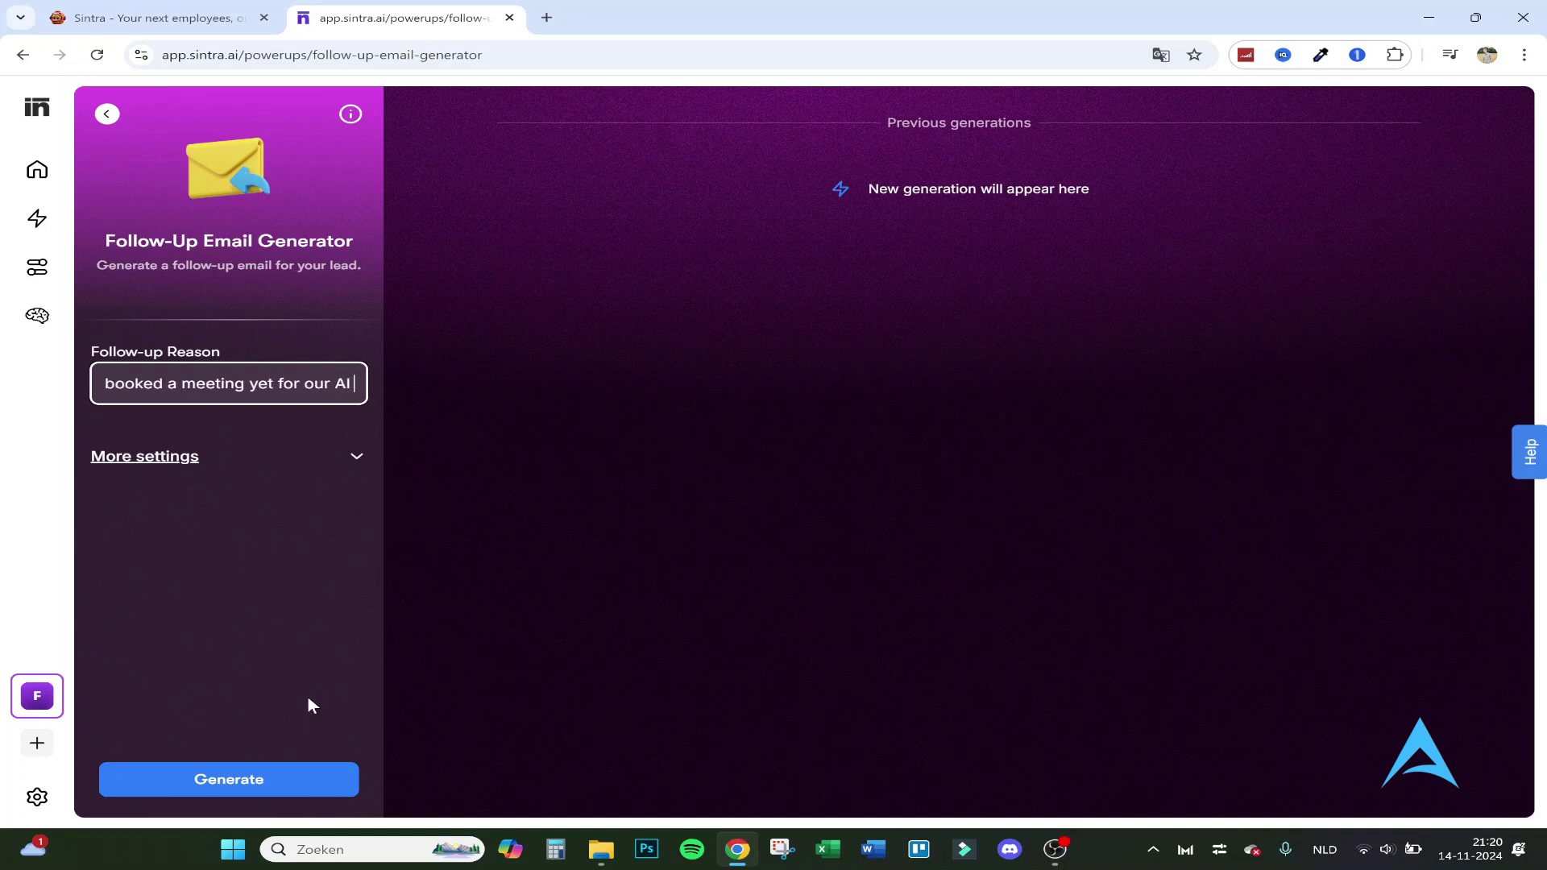
text(k)
click(162, 788)
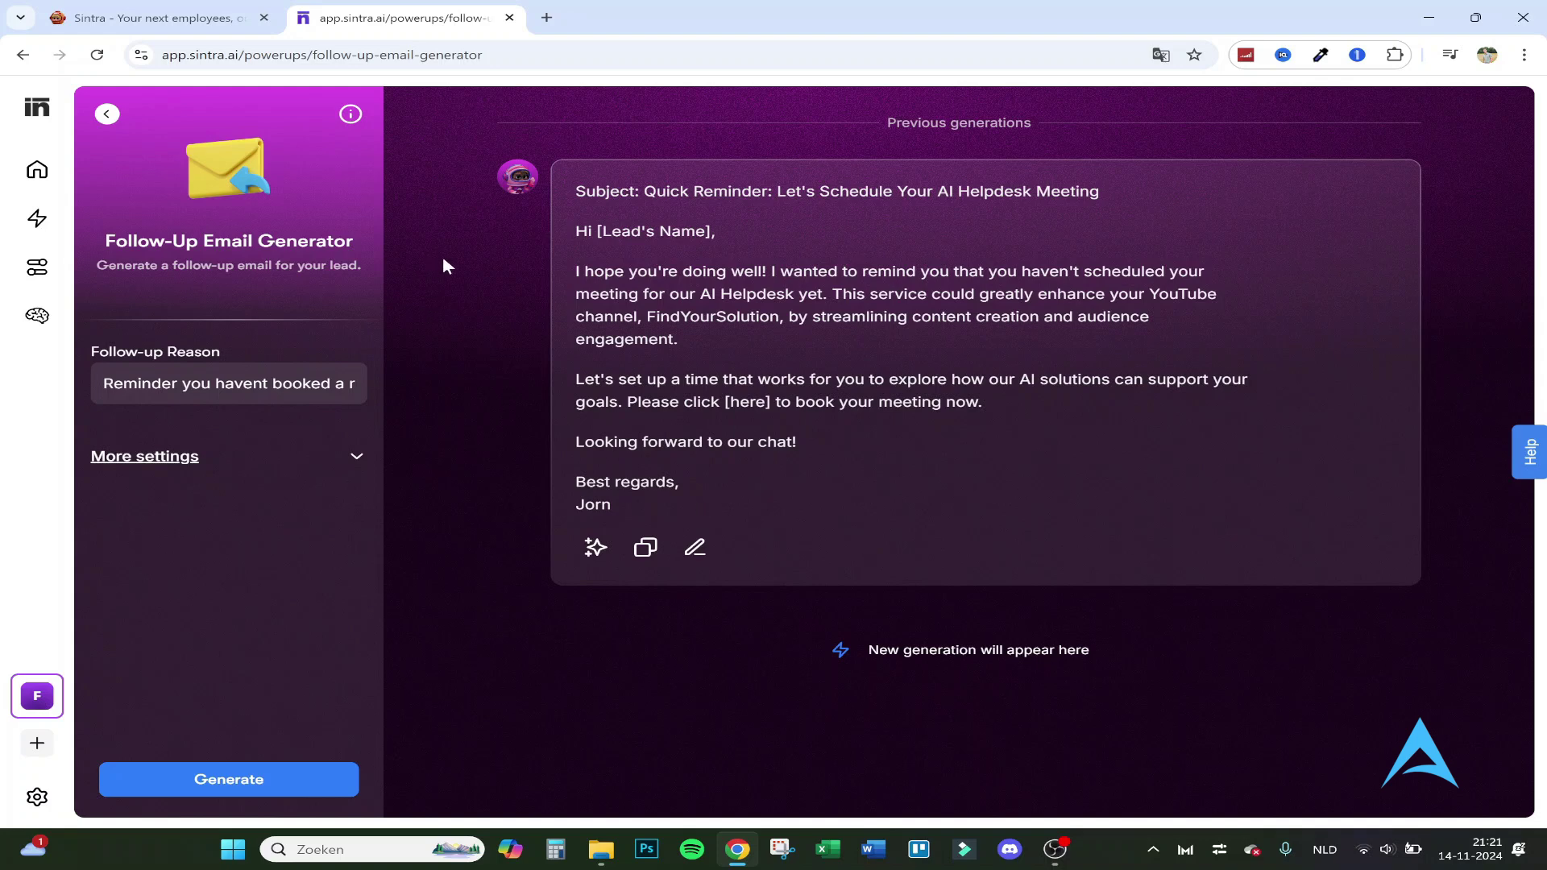
Step: Open the Incentive Plan Generator and generate a plan from the pasted sales goal
click(103, 121)
click(1305, 364)
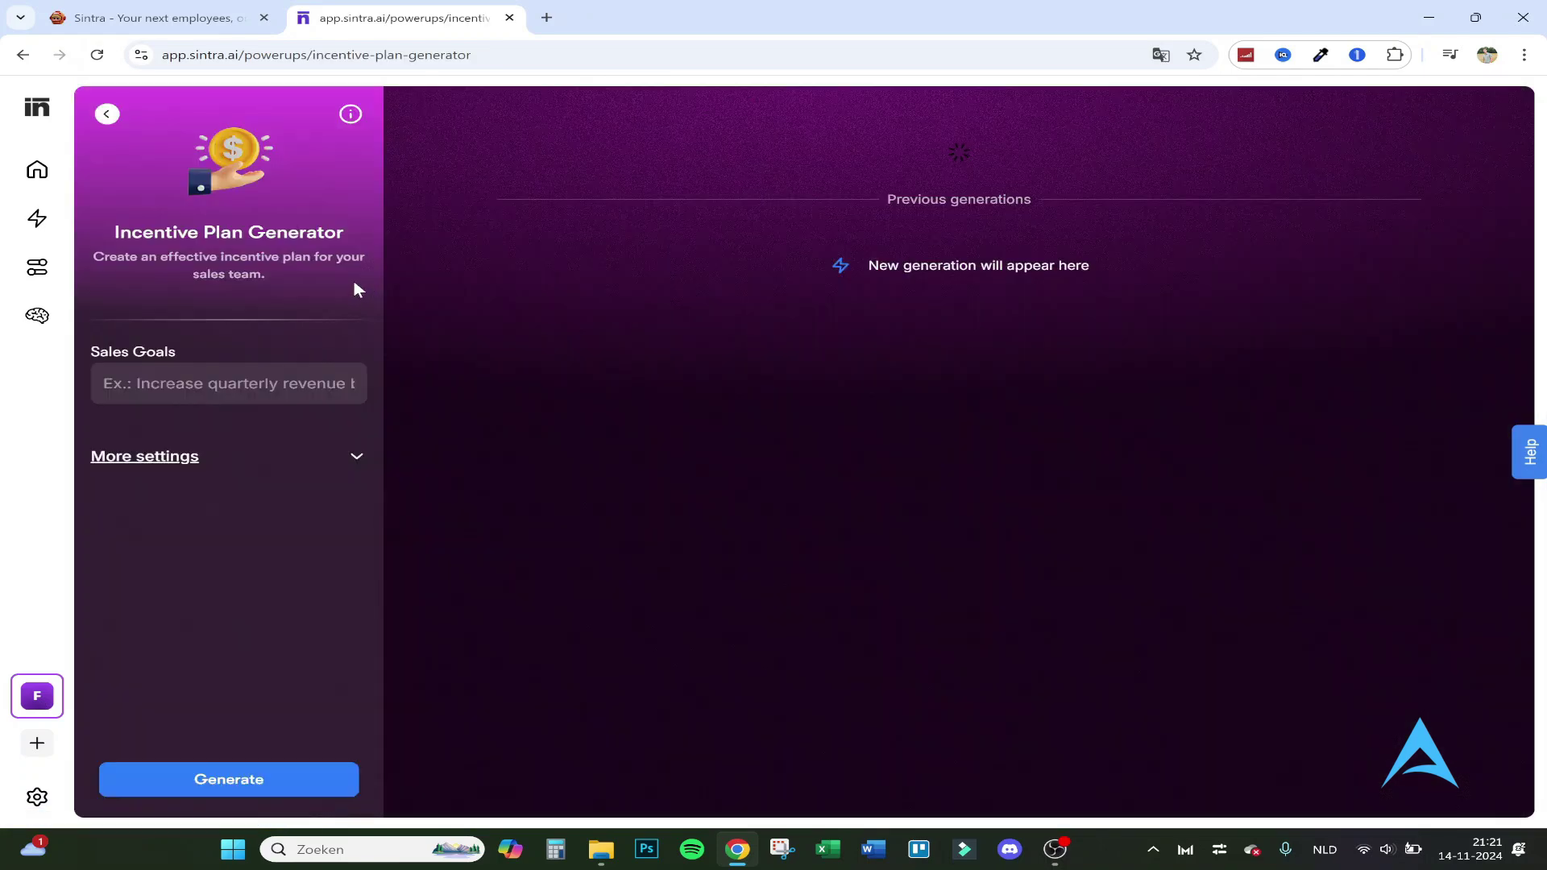
click(242, 382)
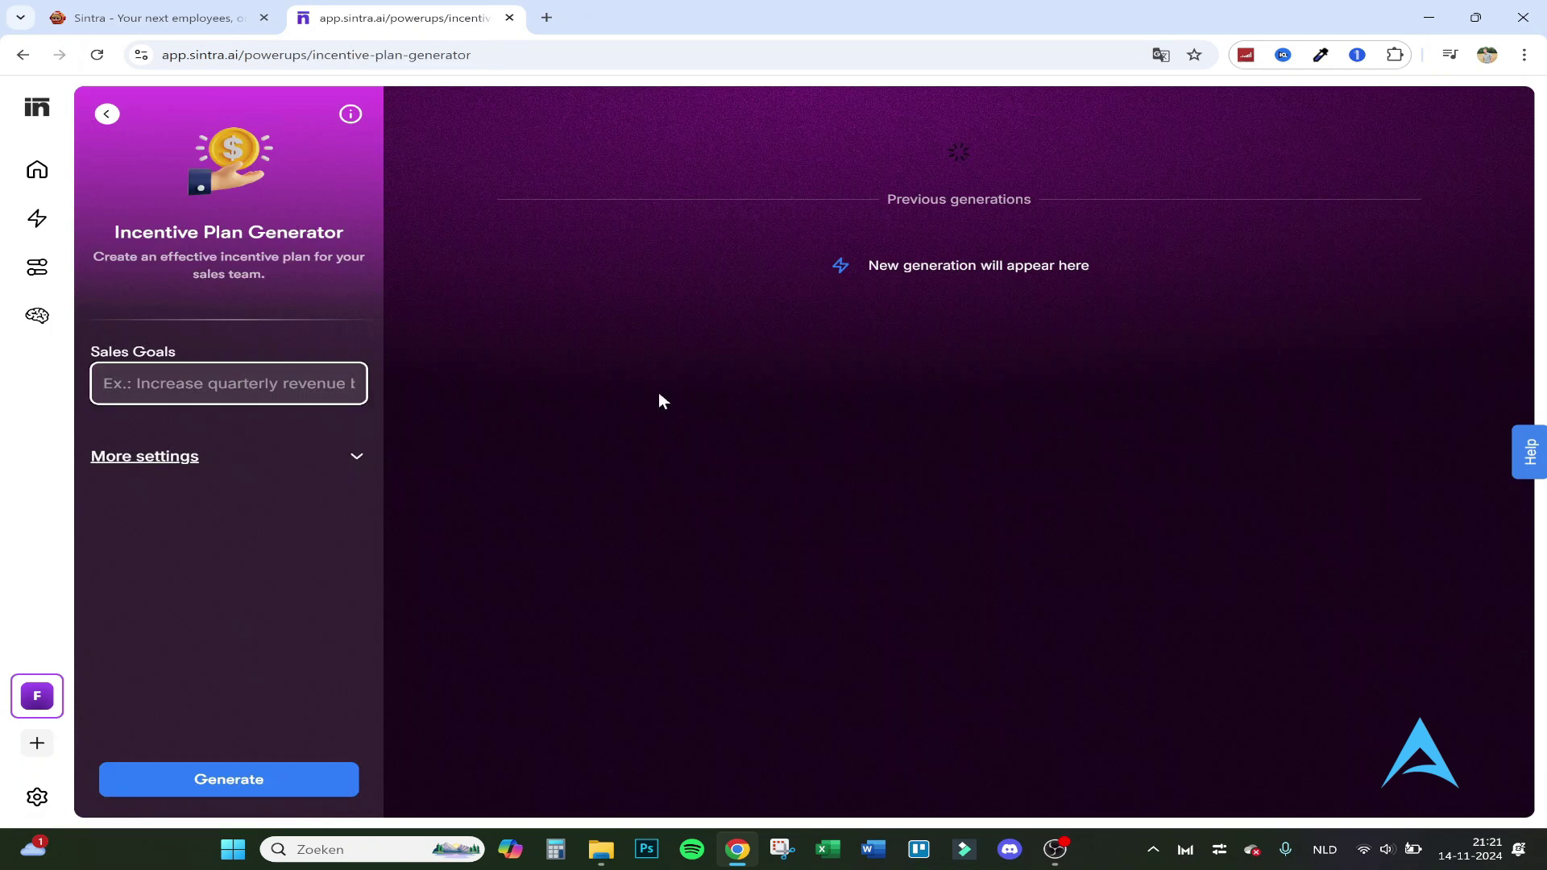
text(Increase the revenue next month)
key(Return)
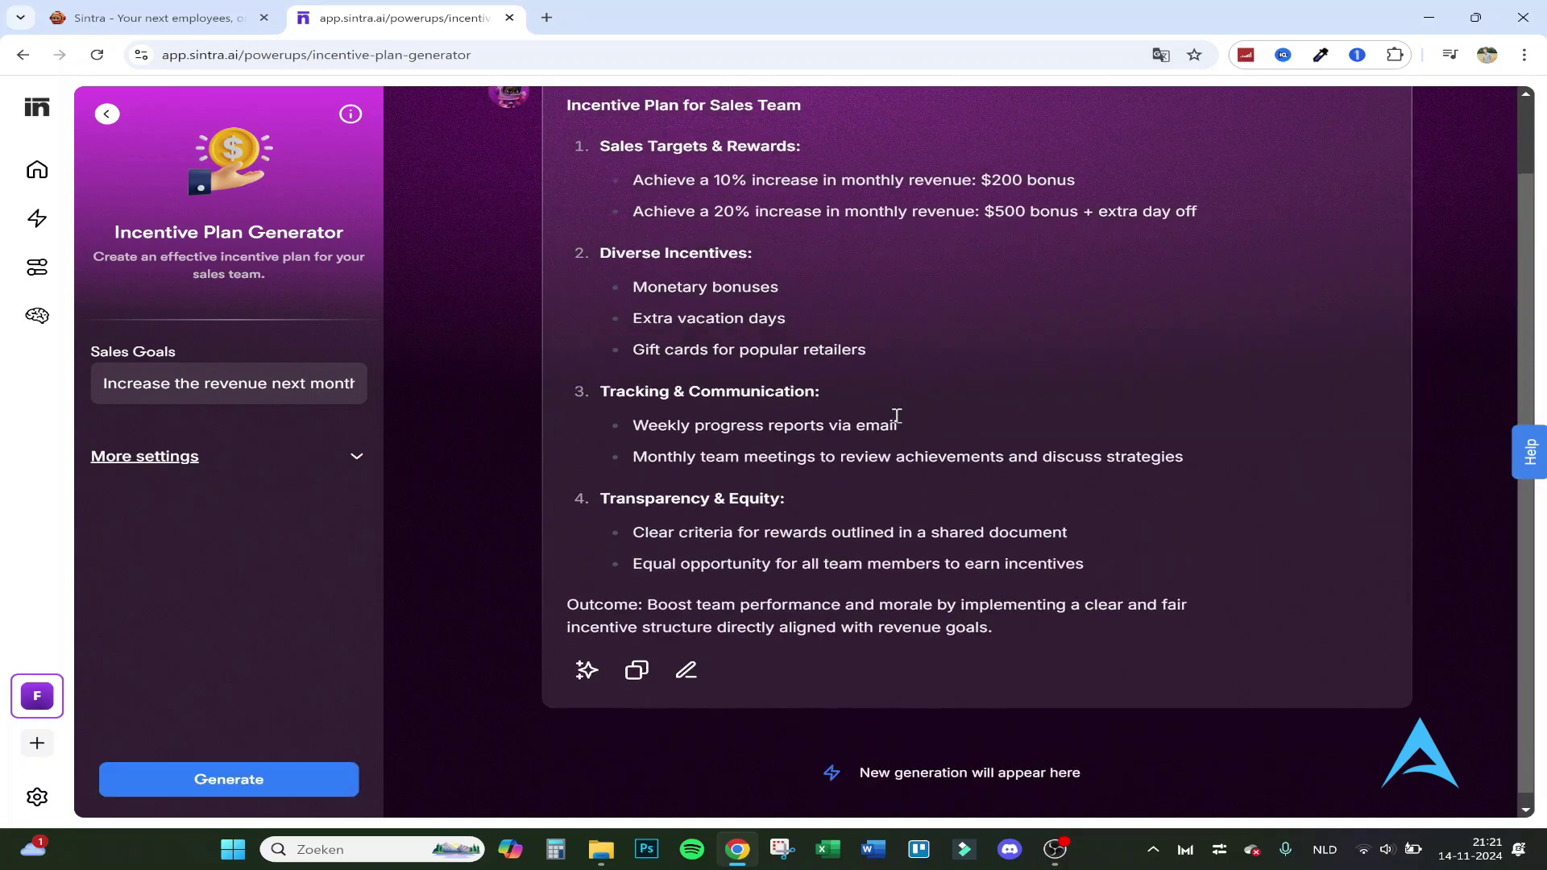
Step: Review the plan's $200 and $500 bonus targets and tracking sections, then return to Power-Ups
scroll(910, 415, up, 2)
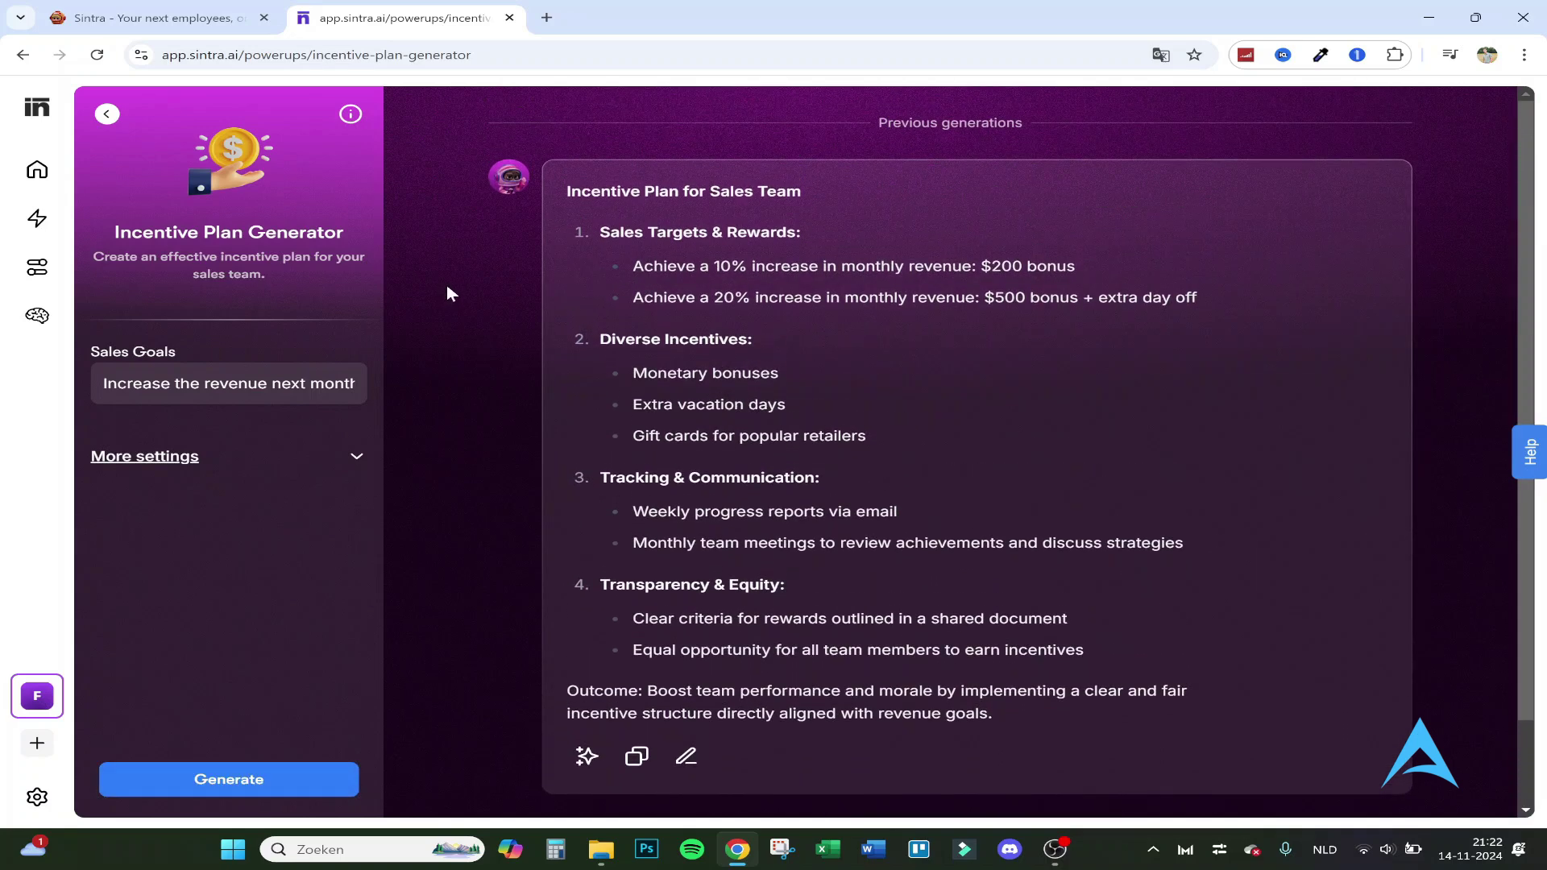
drag(621, 259, 1036, 309)
click(835, 320)
drag(642, 231, 1007, 248)
click(711, 330)
drag(568, 476, 1025, 496)
click(1057, 496)
scroll(1057, 495, down, 1)
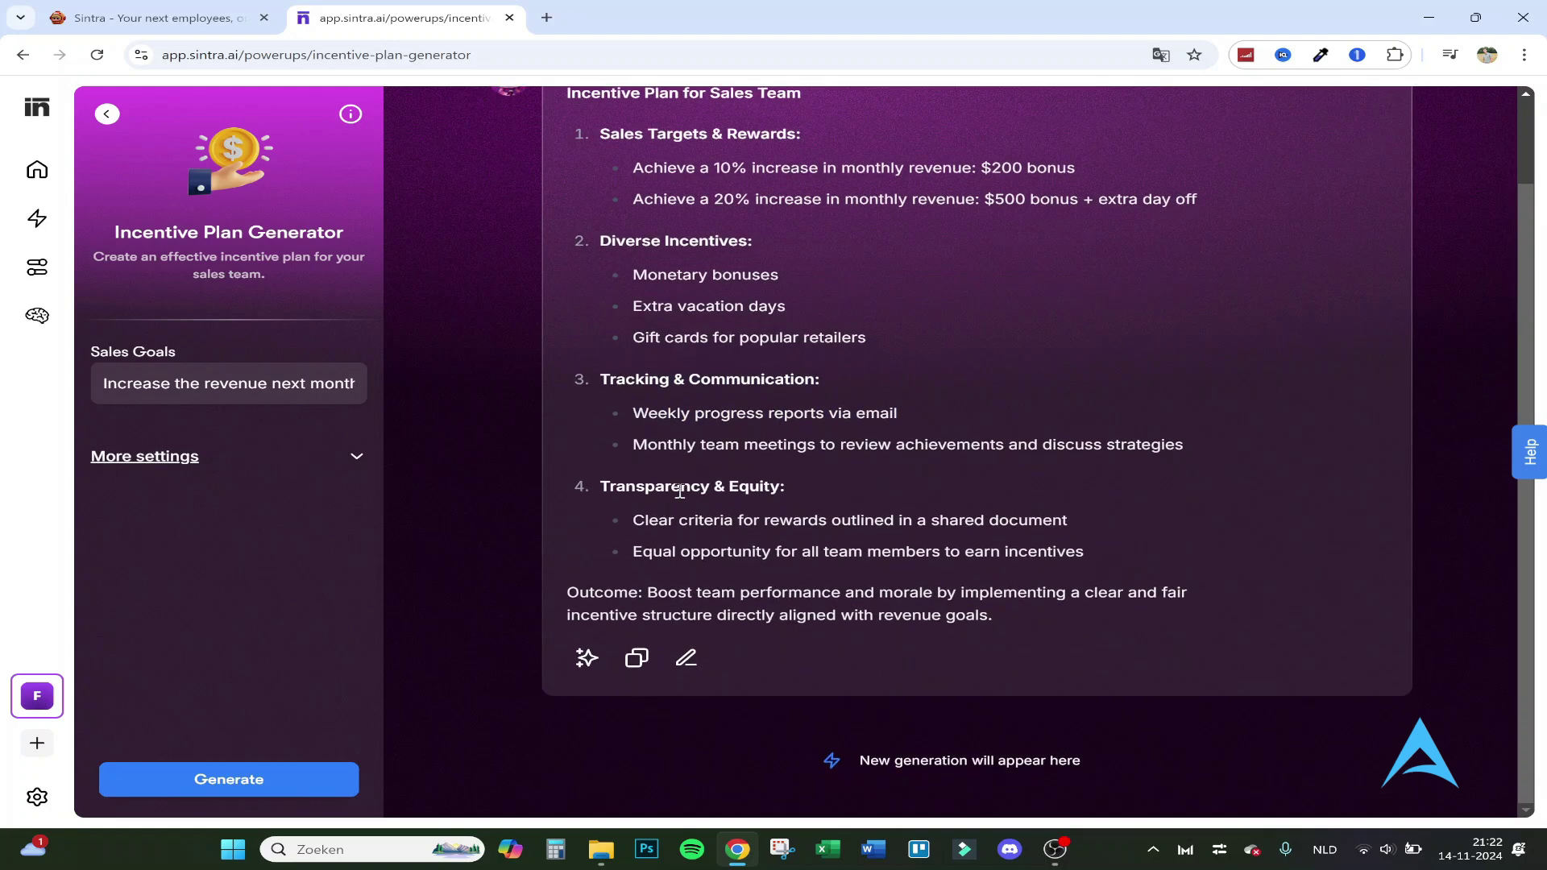
mouse_move(786, 487)
mouse_down()
mouse_move(737, 486)
mouse_move(787, 487)
mouse_up()
scroll(1037, 329, up, 1)
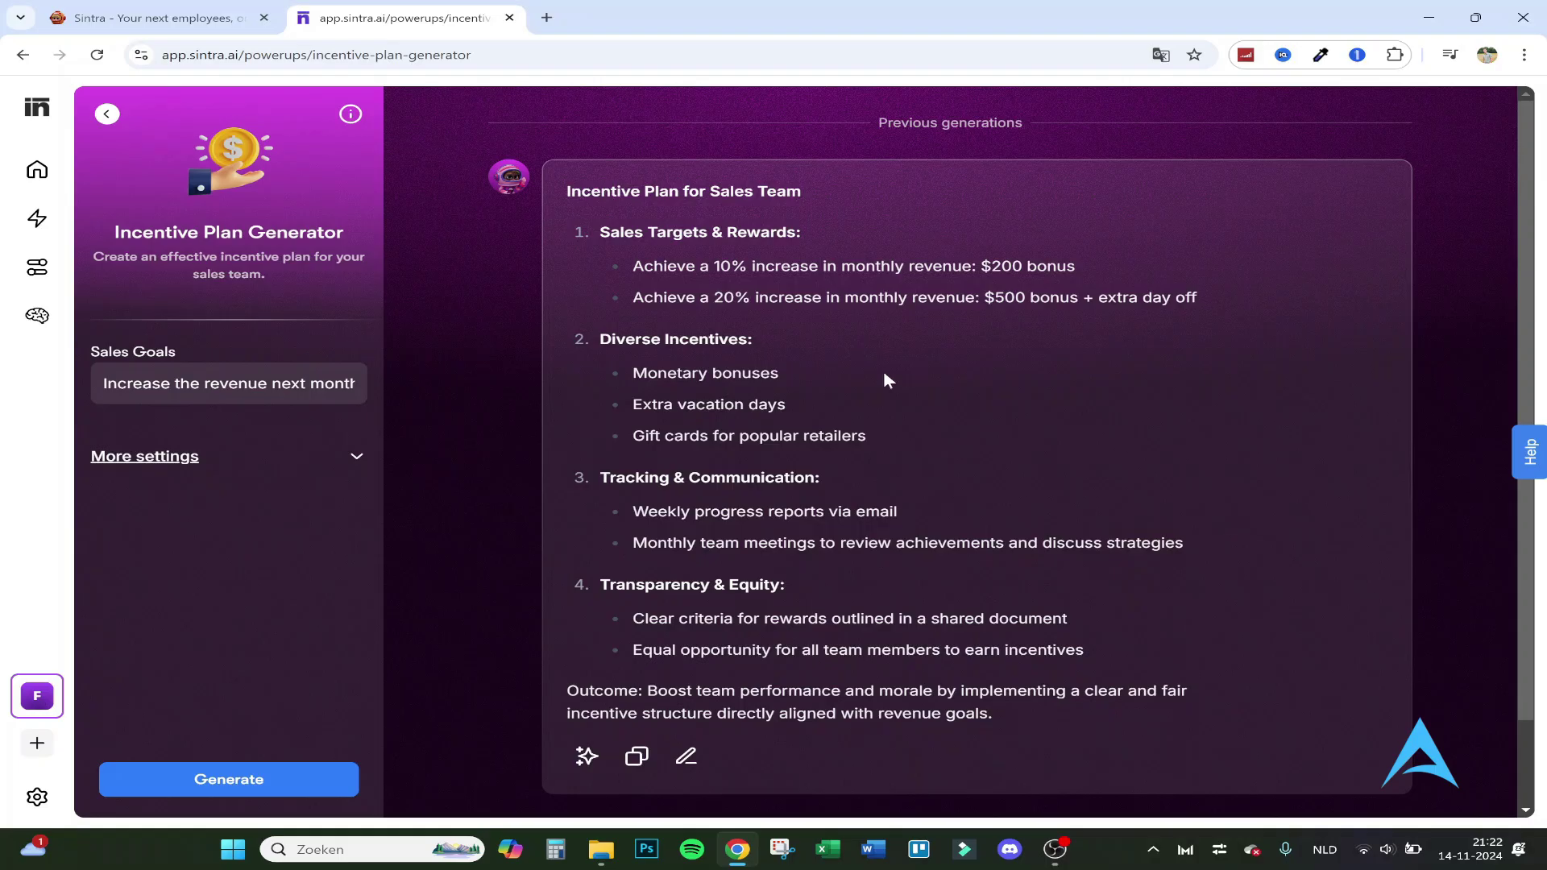
click(108, 113)
scroll(563, 516, down, 1)
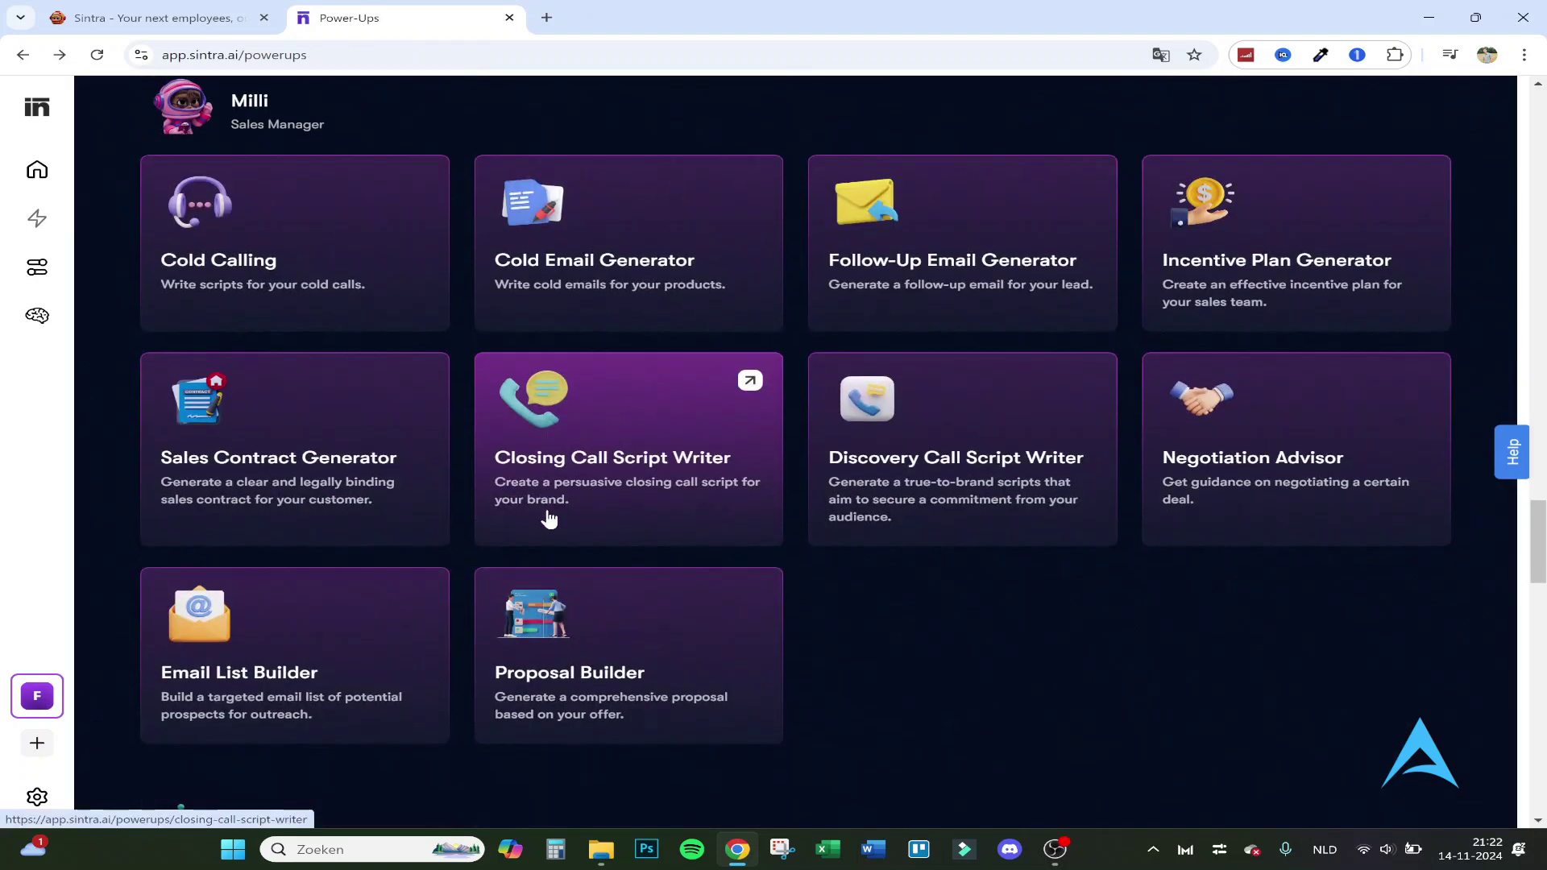
Step: Generate a sales contract with terms '30 day payment period' and return to Power-Ups
click(328, 437)
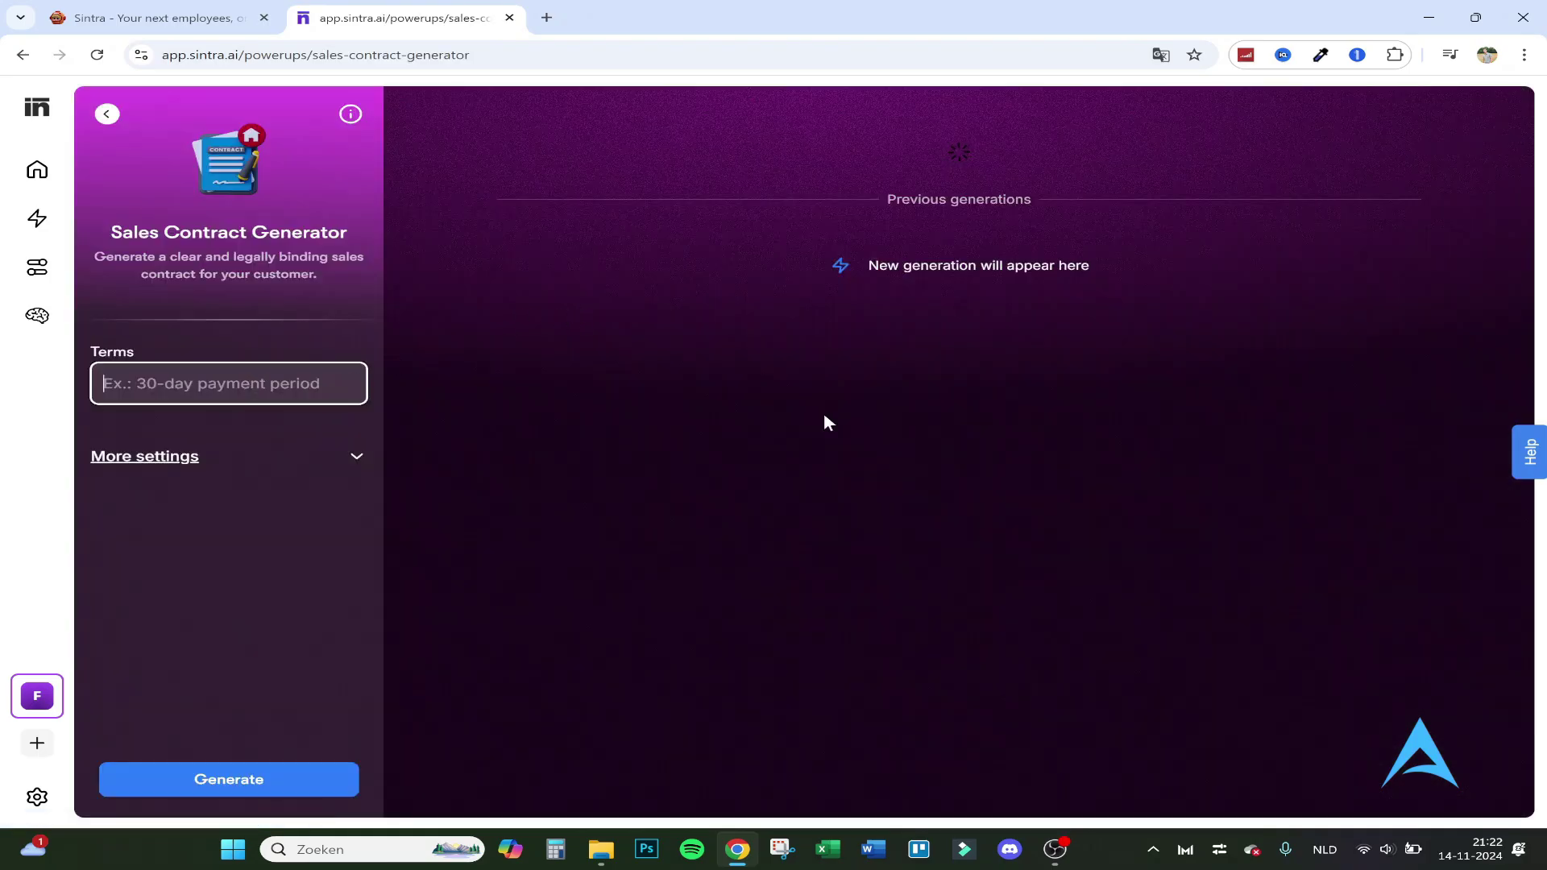
text(30 day pam)
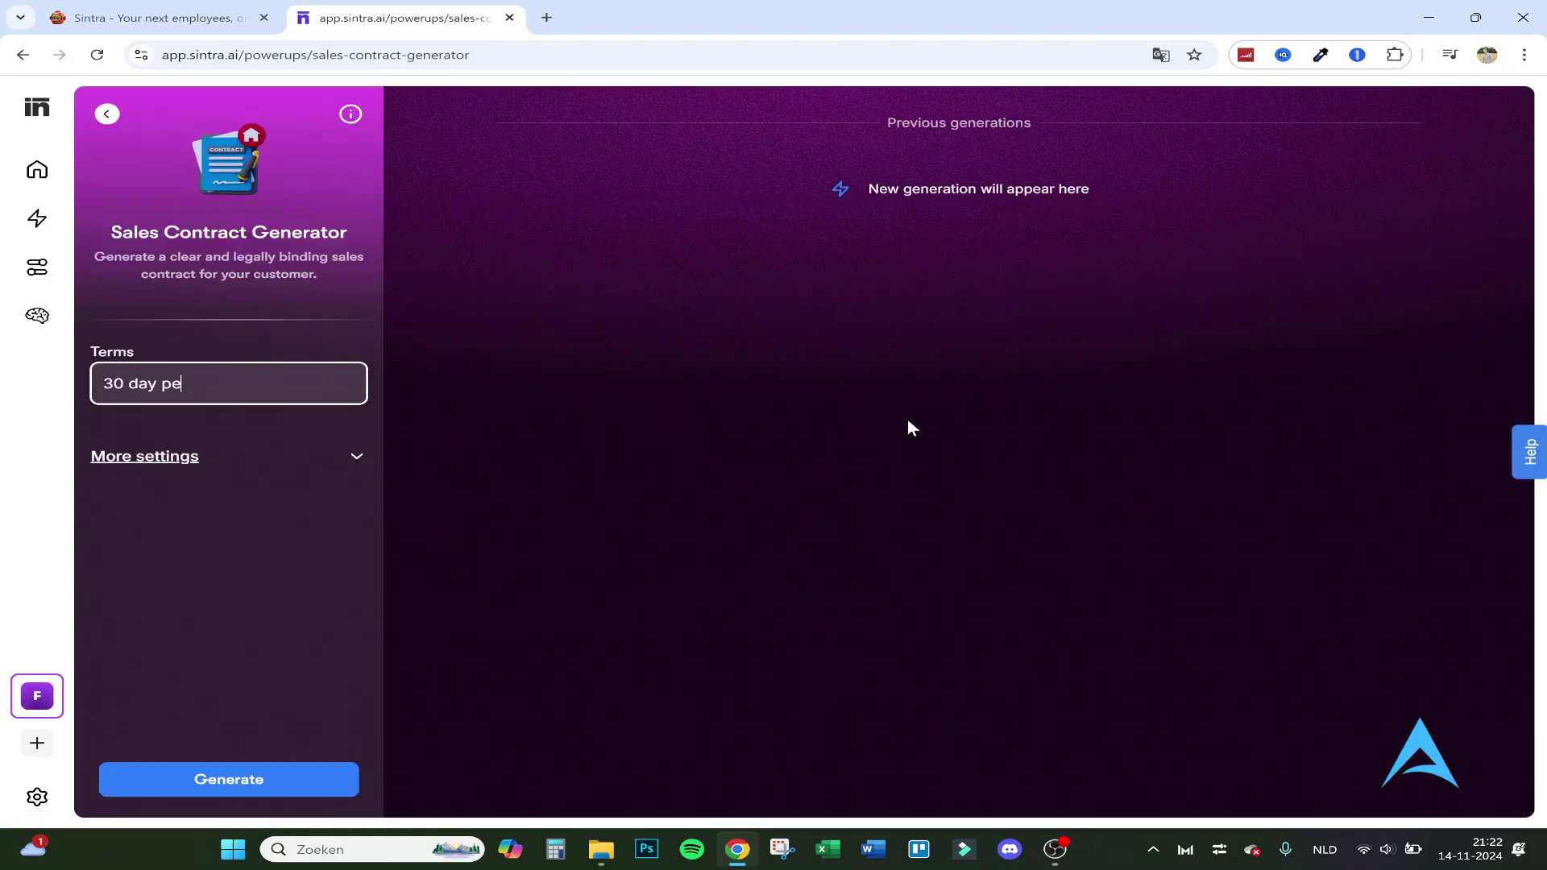
key(BackSpace)
text(yment period)
click(297, 786)
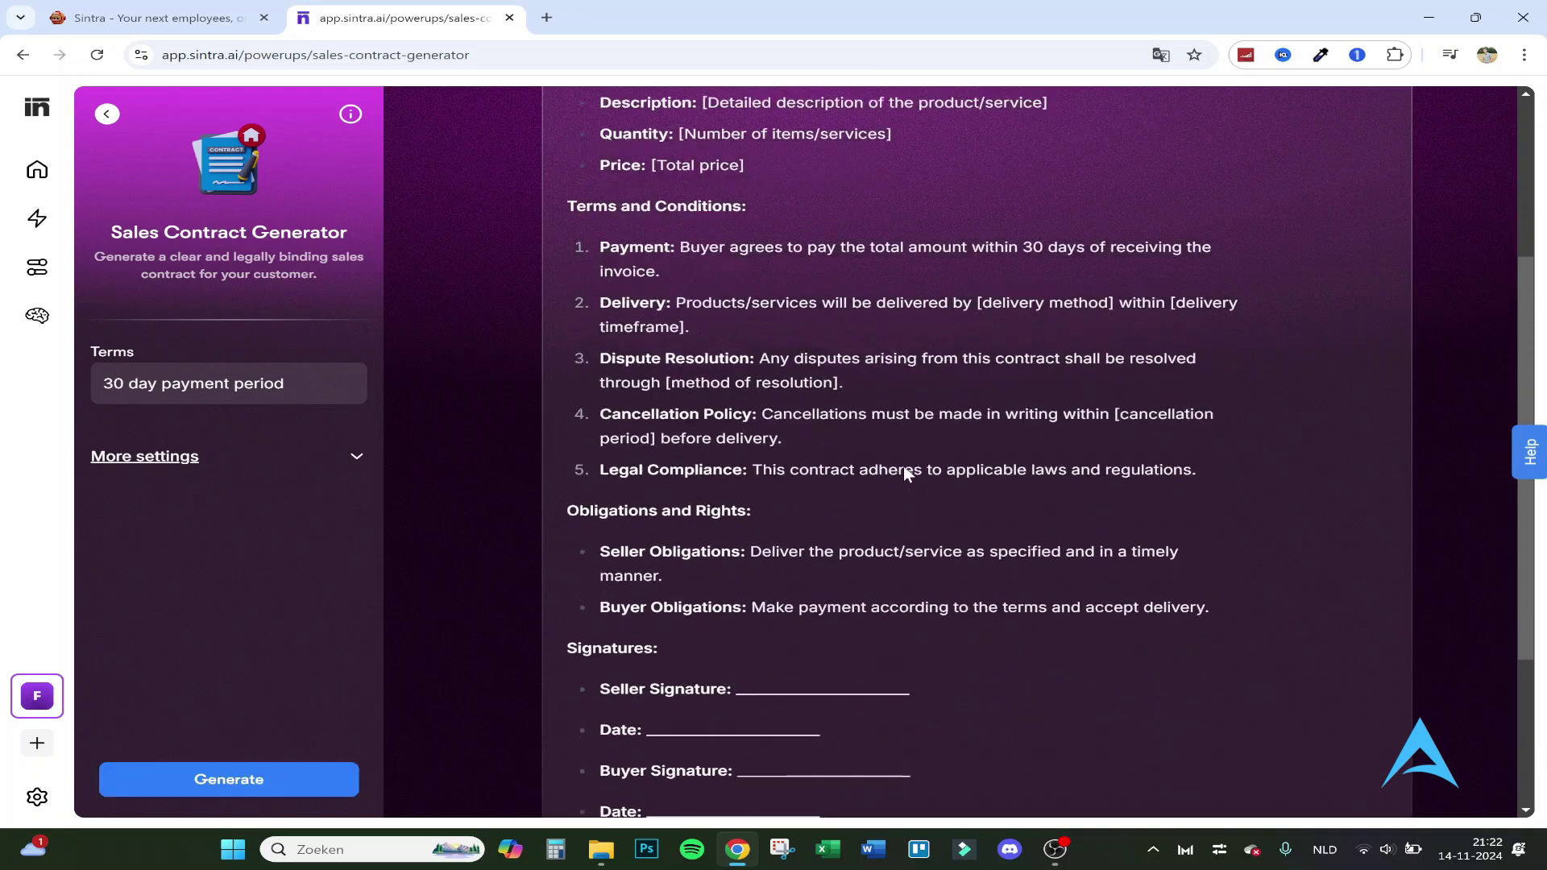
scroll(908, 364, up, 10)
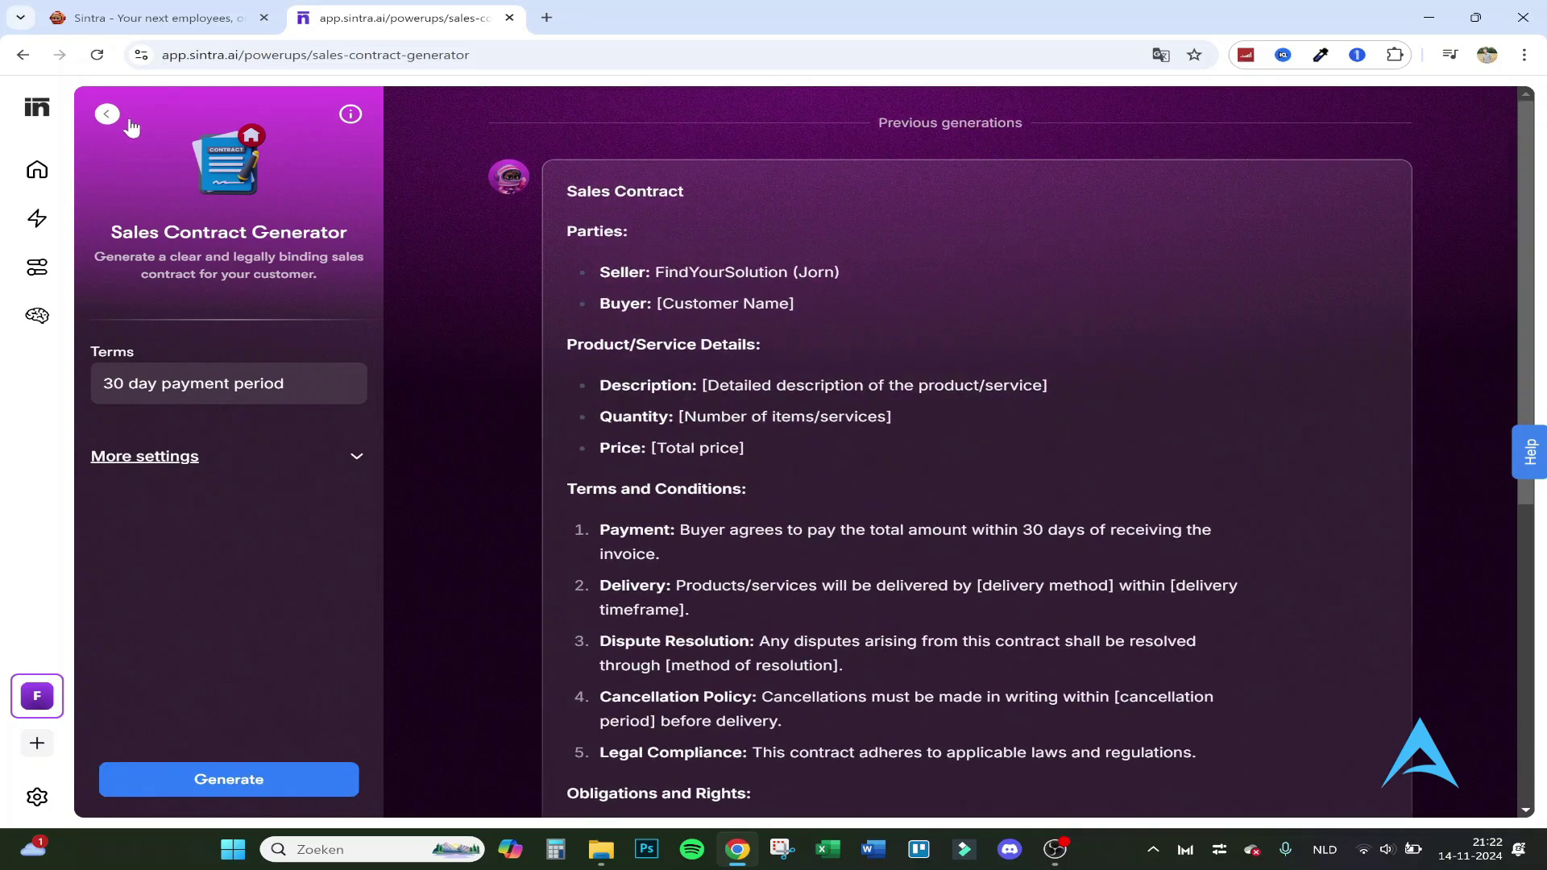
click(107, 115)
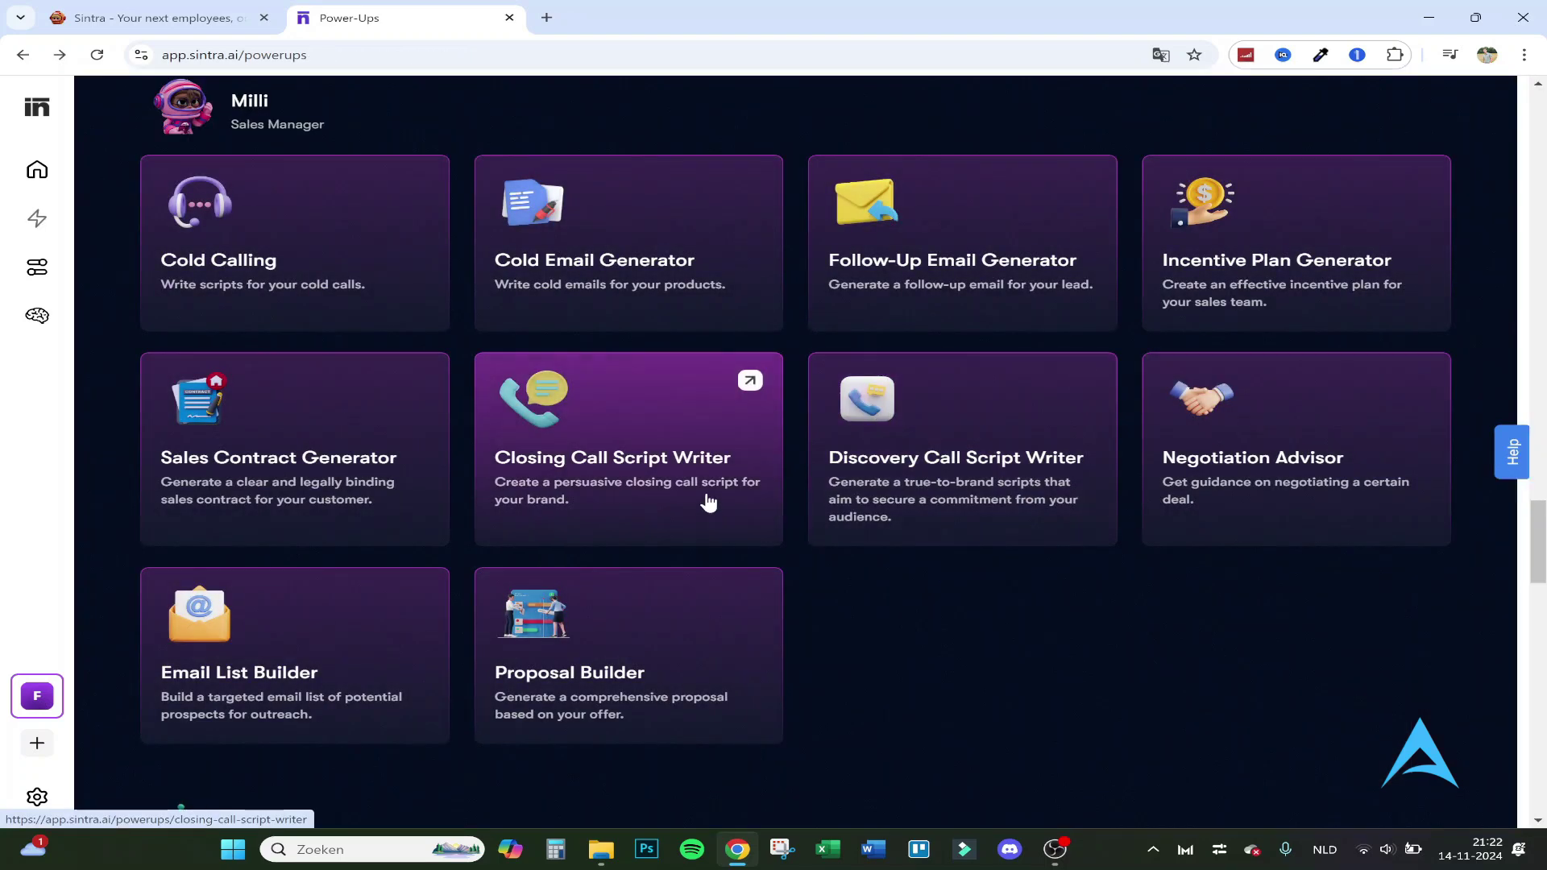
Step: Generate a closing call script with the goal 'Close a sale for my ai helpdesk'
click(706, 495)
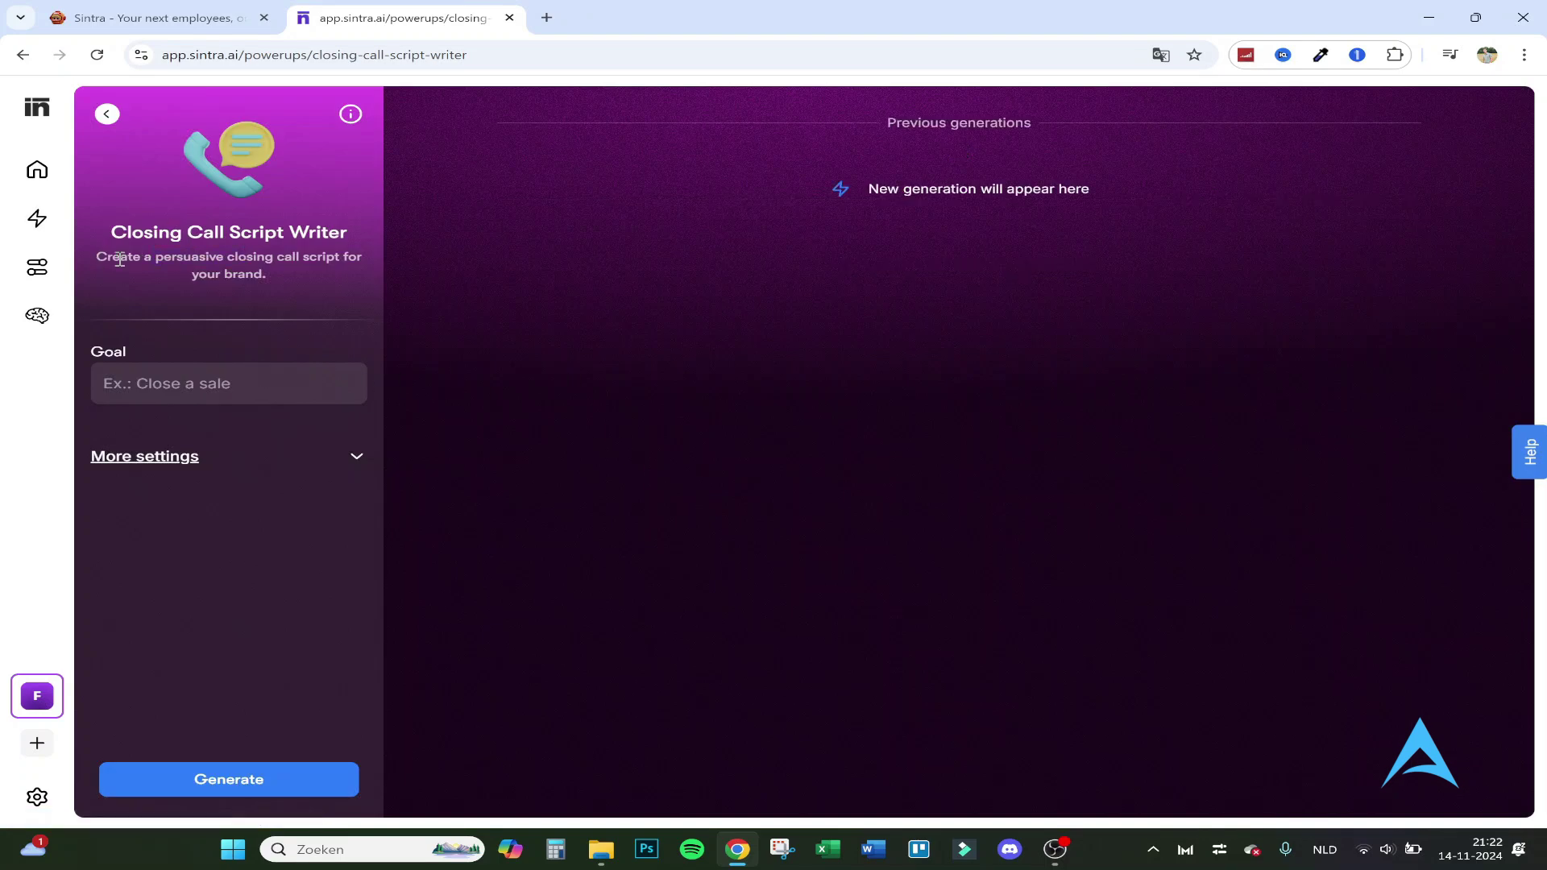
click(252, 391)
text(c)
key(BackSpace)
text(Cloes)
key(BackSpace)
key(BackSpace)
text(se a sal)
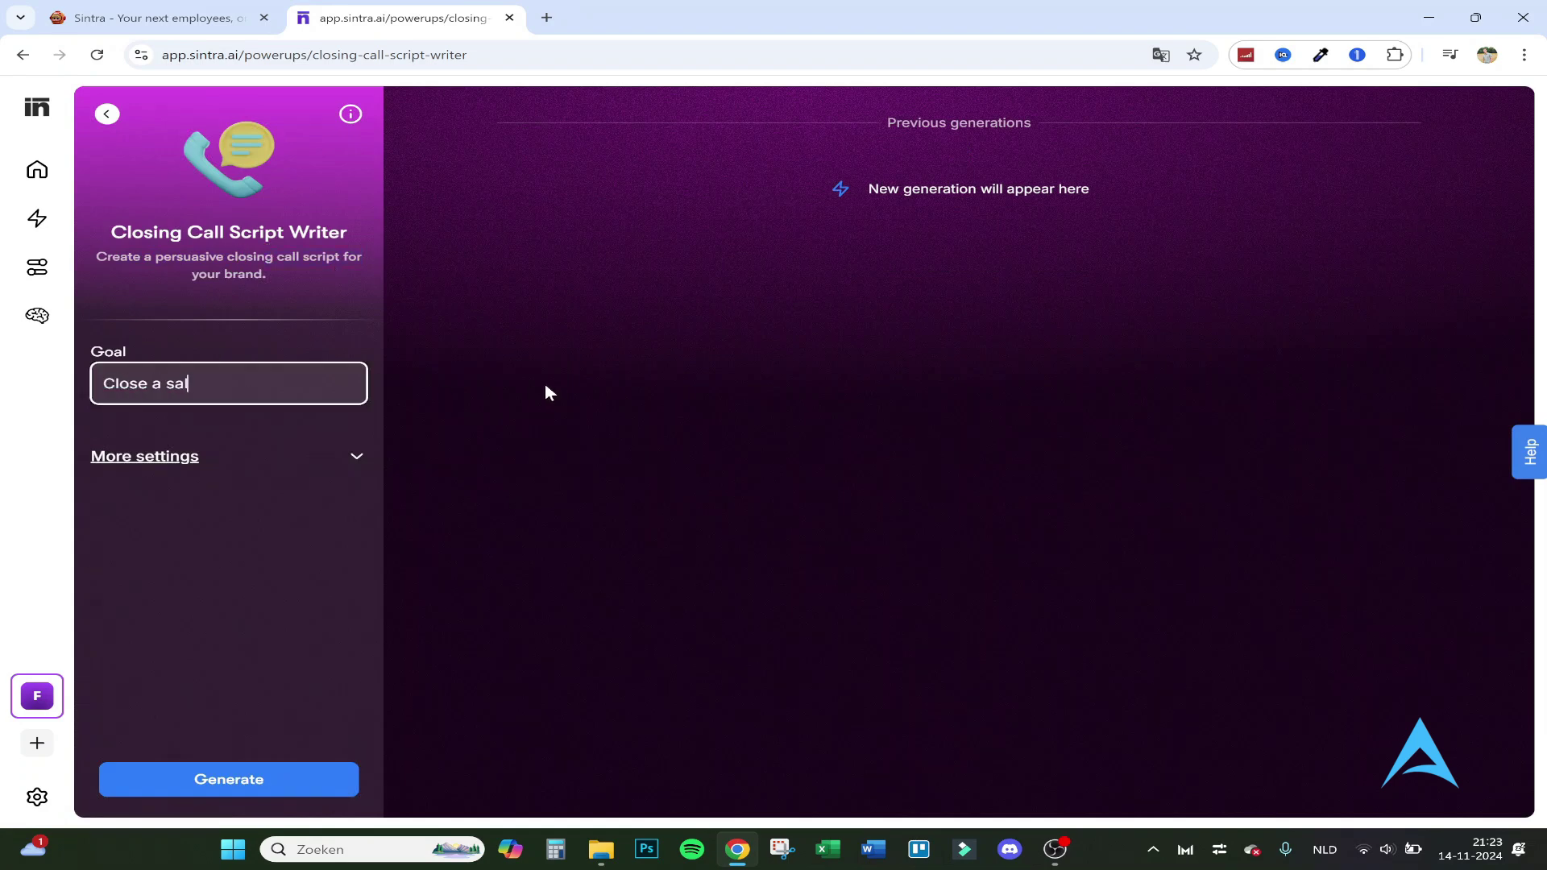
text(e for my ai helpdesk)
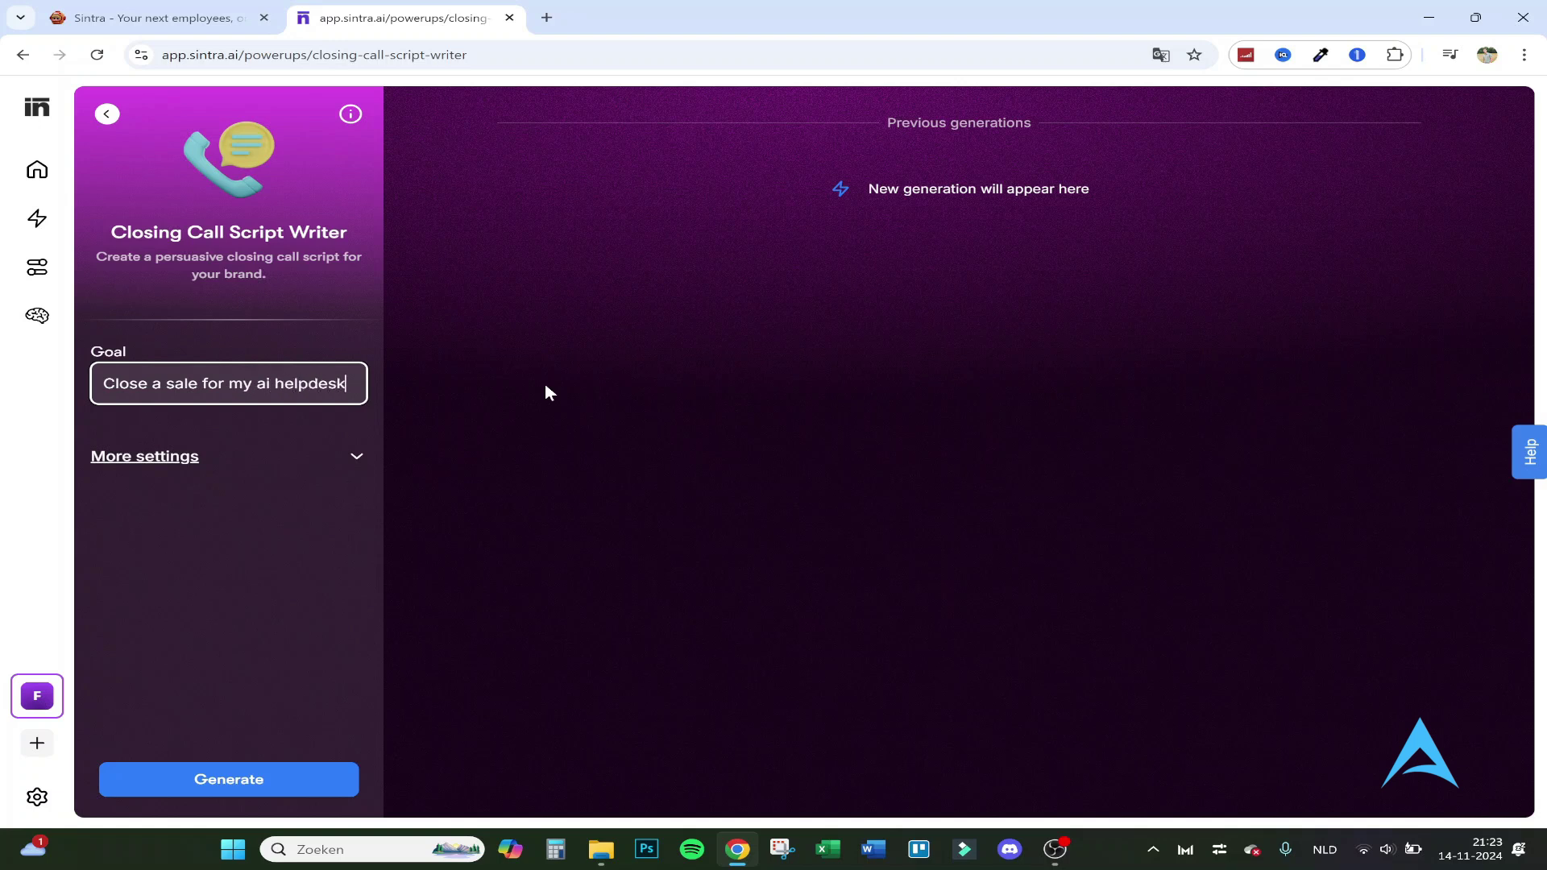
click(188, 772)
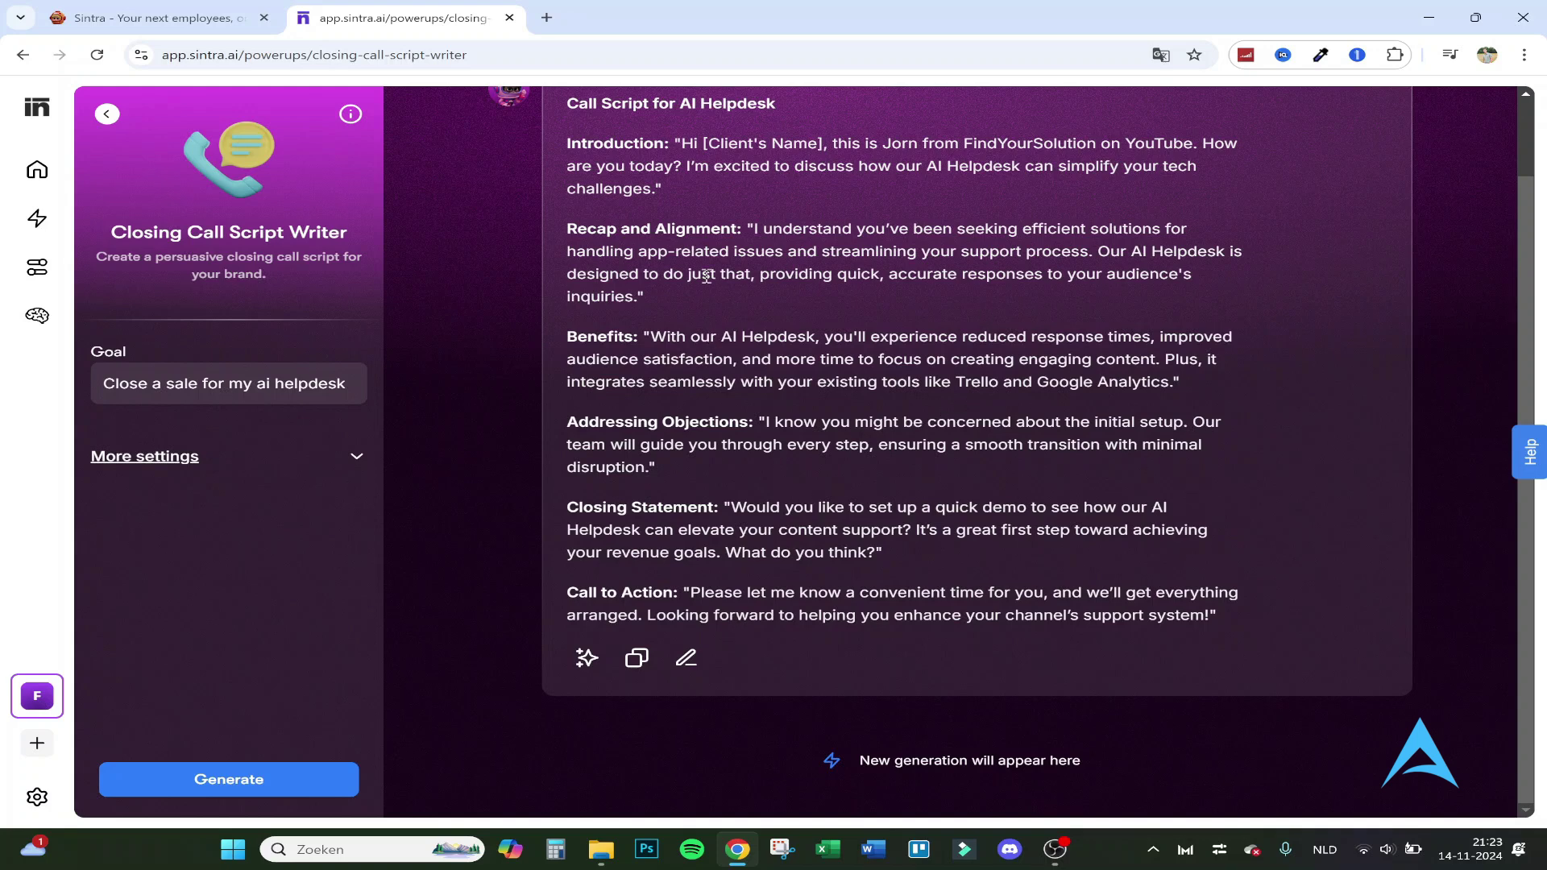
Step: Review the script's objections, benefits and title, then return to Power-Ups
drag(568, 421, 850, 444)
click(850, 445)
drag(617, 338, 1063, 378)
click(711, 443)
scroll(717, 548, up, 1)
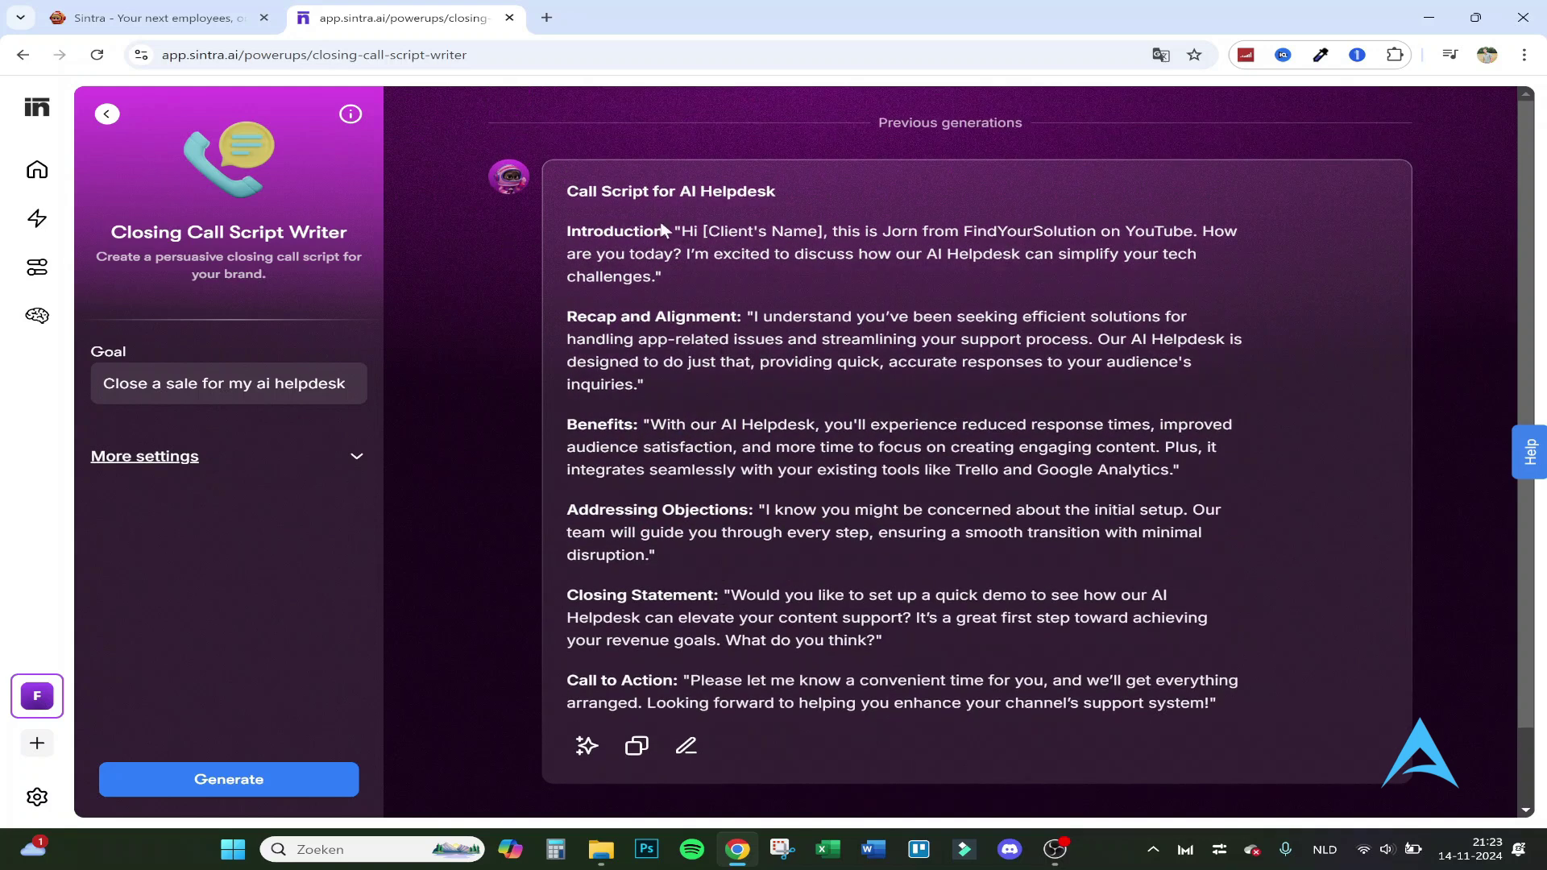
drag(622, 191, 833, 205)
click(106, 114)
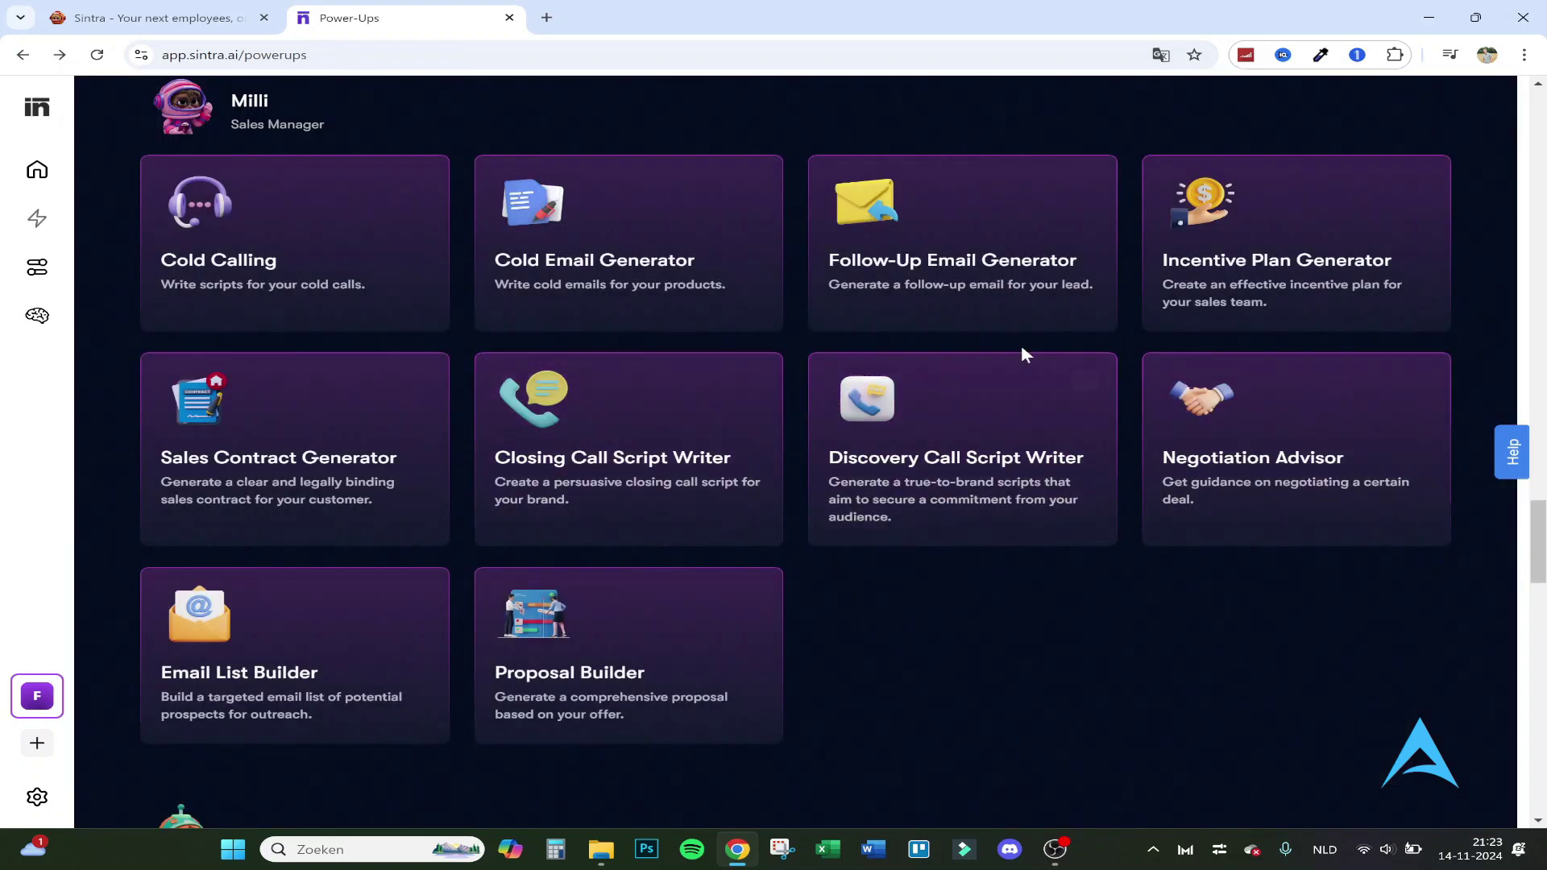
Step: Briefly open the Discovery Call Script Writer, then back out to the Power-Ups list
click(1019, 464)
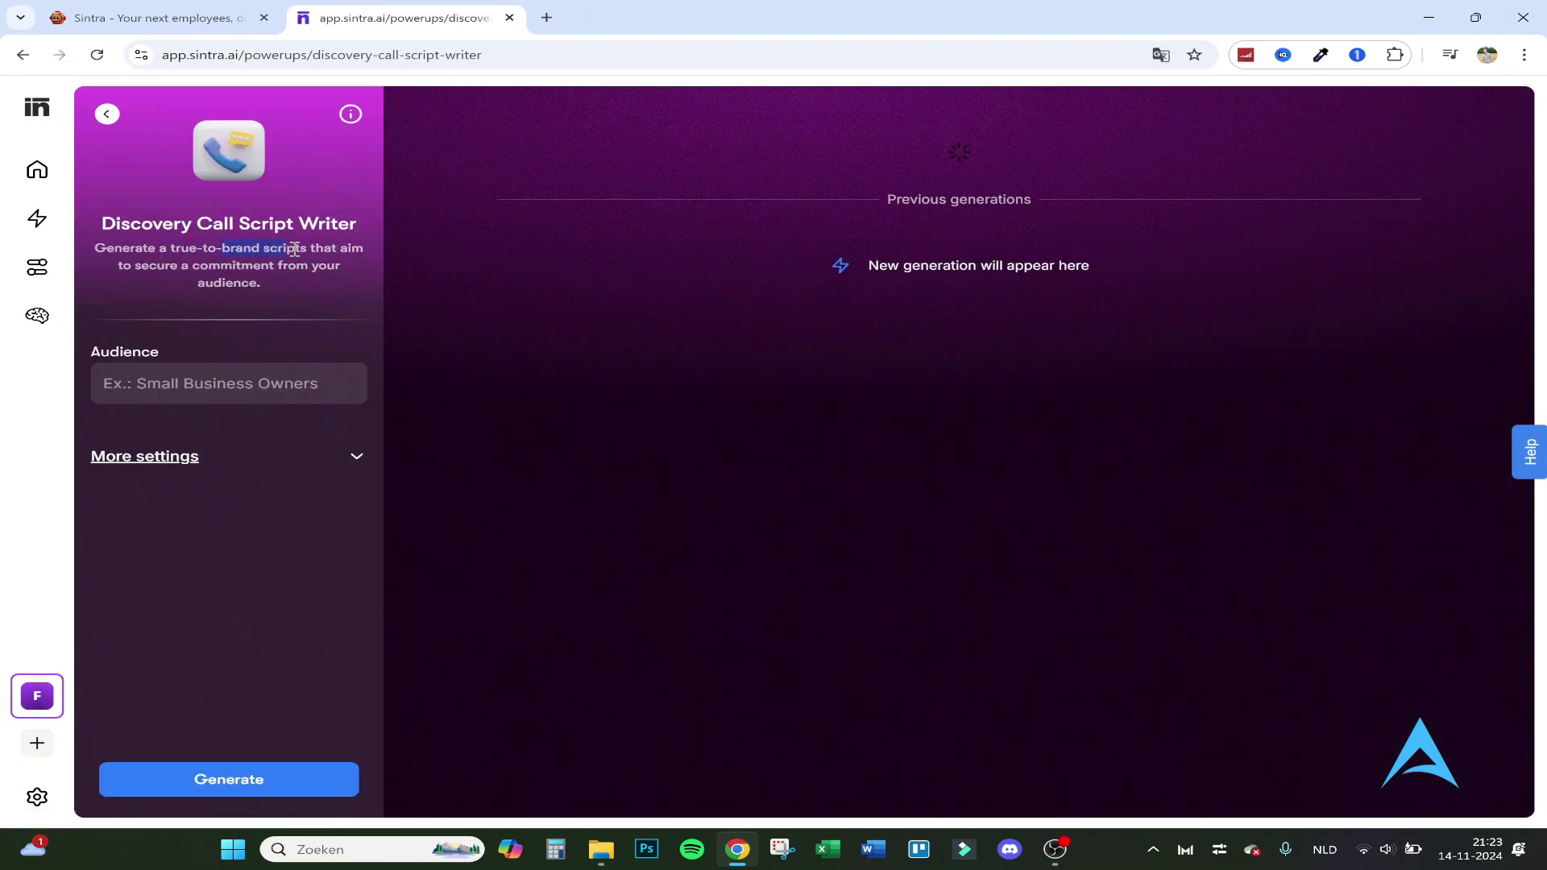
click(171, 384)
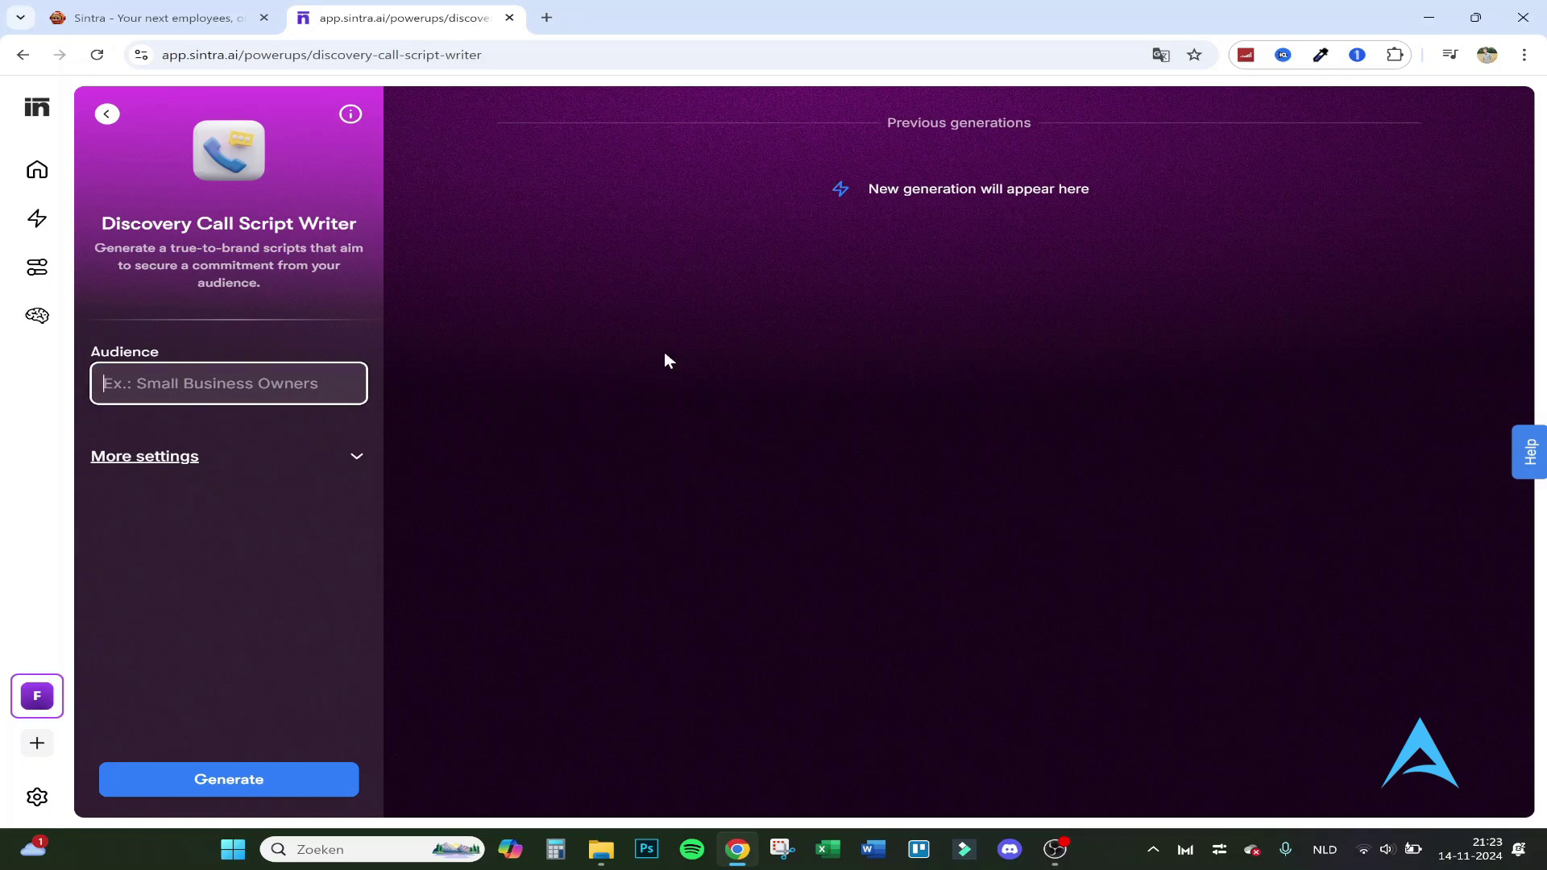
click(107, 116)
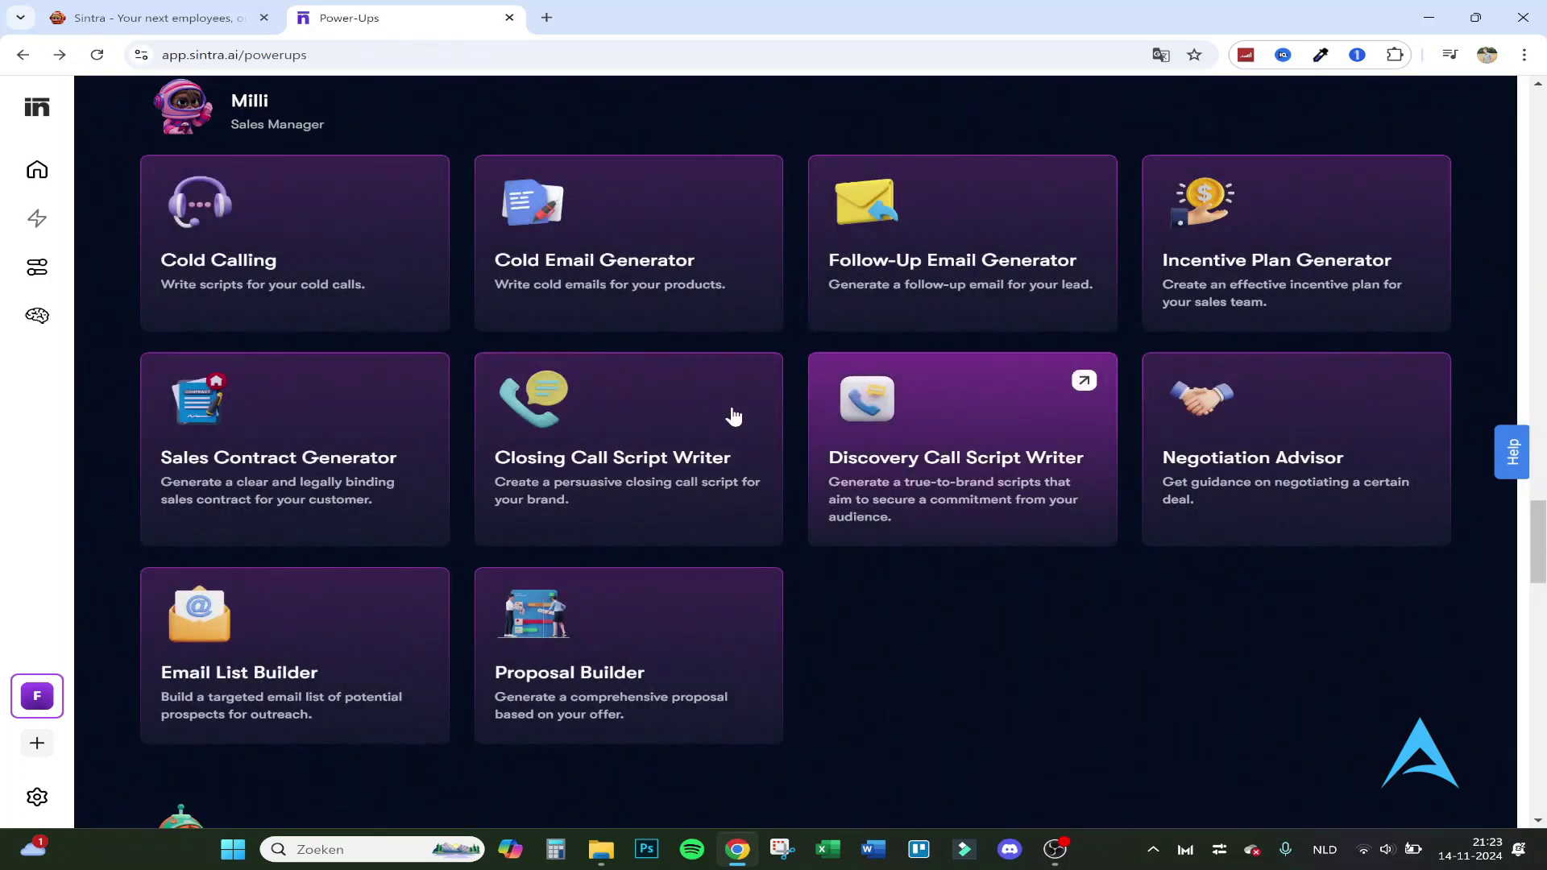
Step: In Negotiation Advisor, enter deal 'Aqcuisition for my ai helpdesk' and goal 'secure a good price without losing'
click(1350, 480)
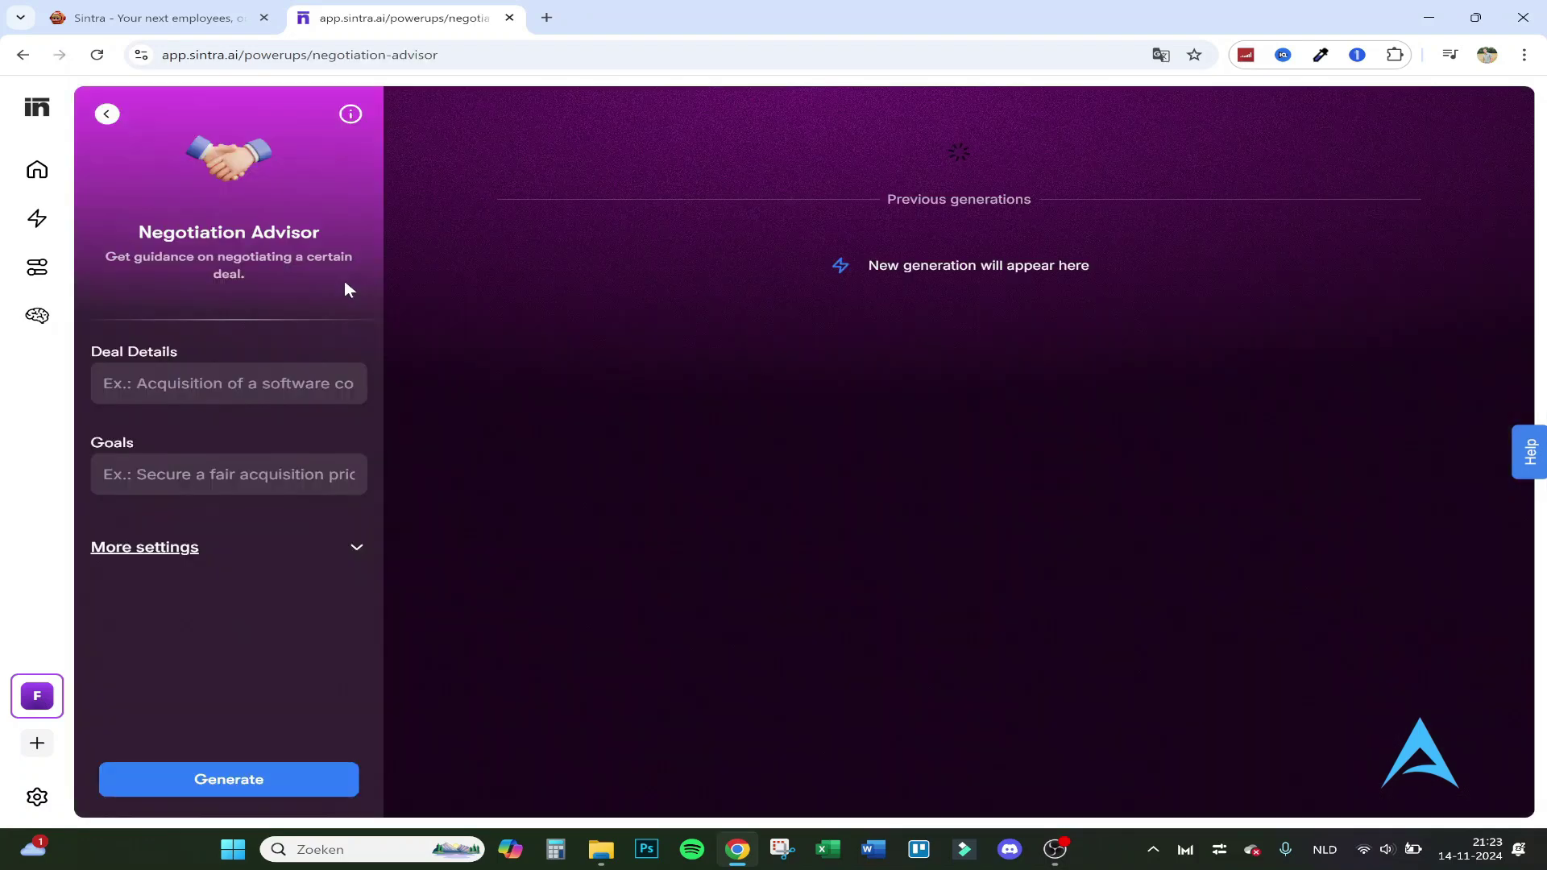
click(260, 390)
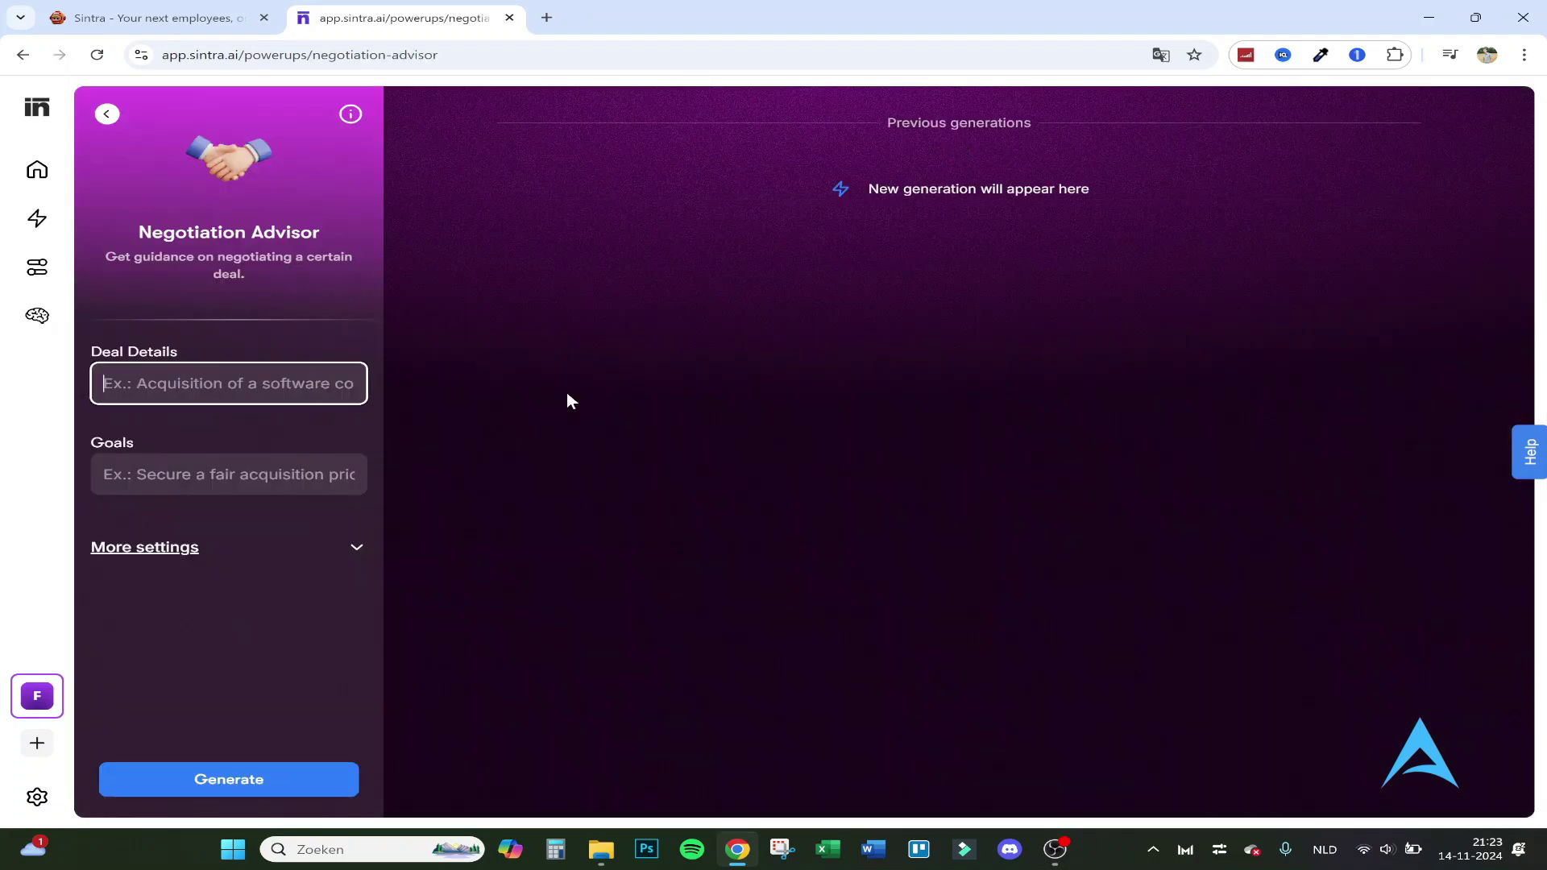
text(Aqcuisition for my ai helpdesk)
key(Tab)
text(secure )
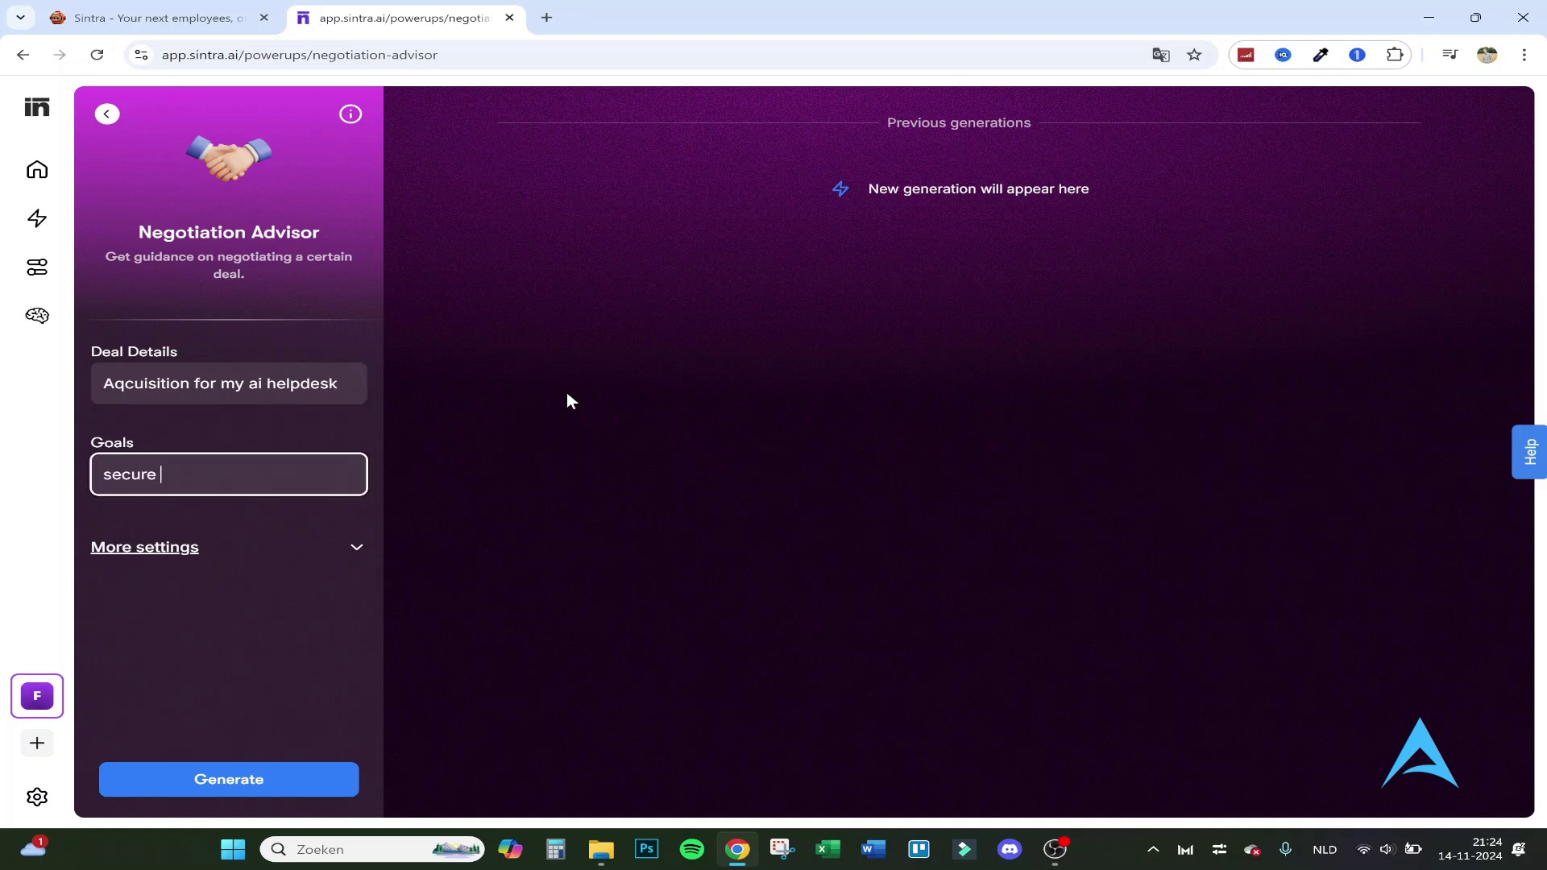
text(a good price without losing)
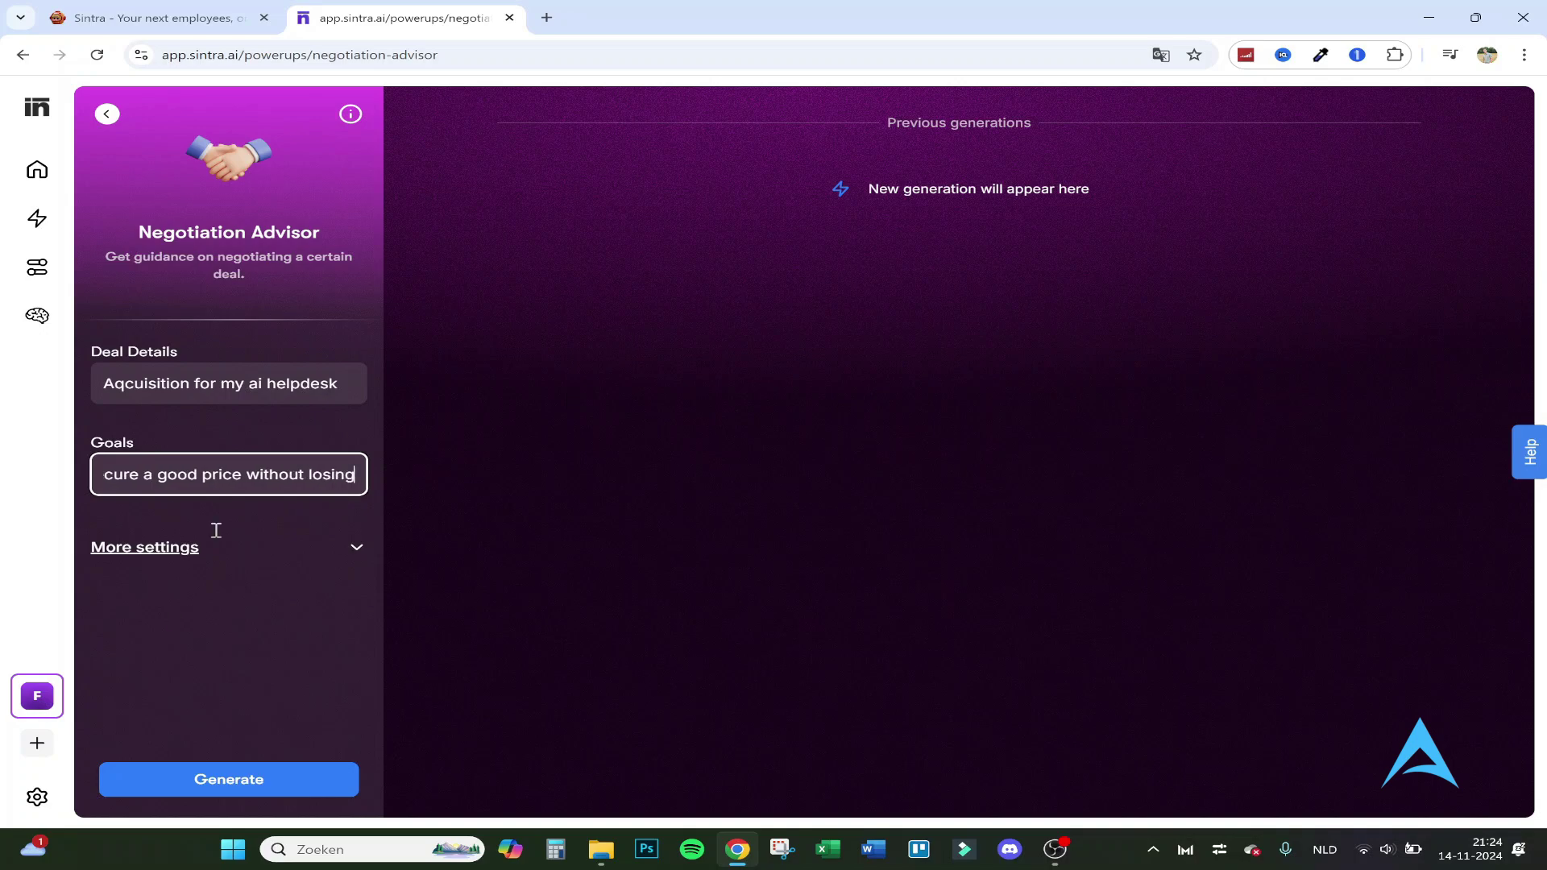
Step: Generate the negotiation strategy and read its talking points on market trends and testimonials
click(167, 794)
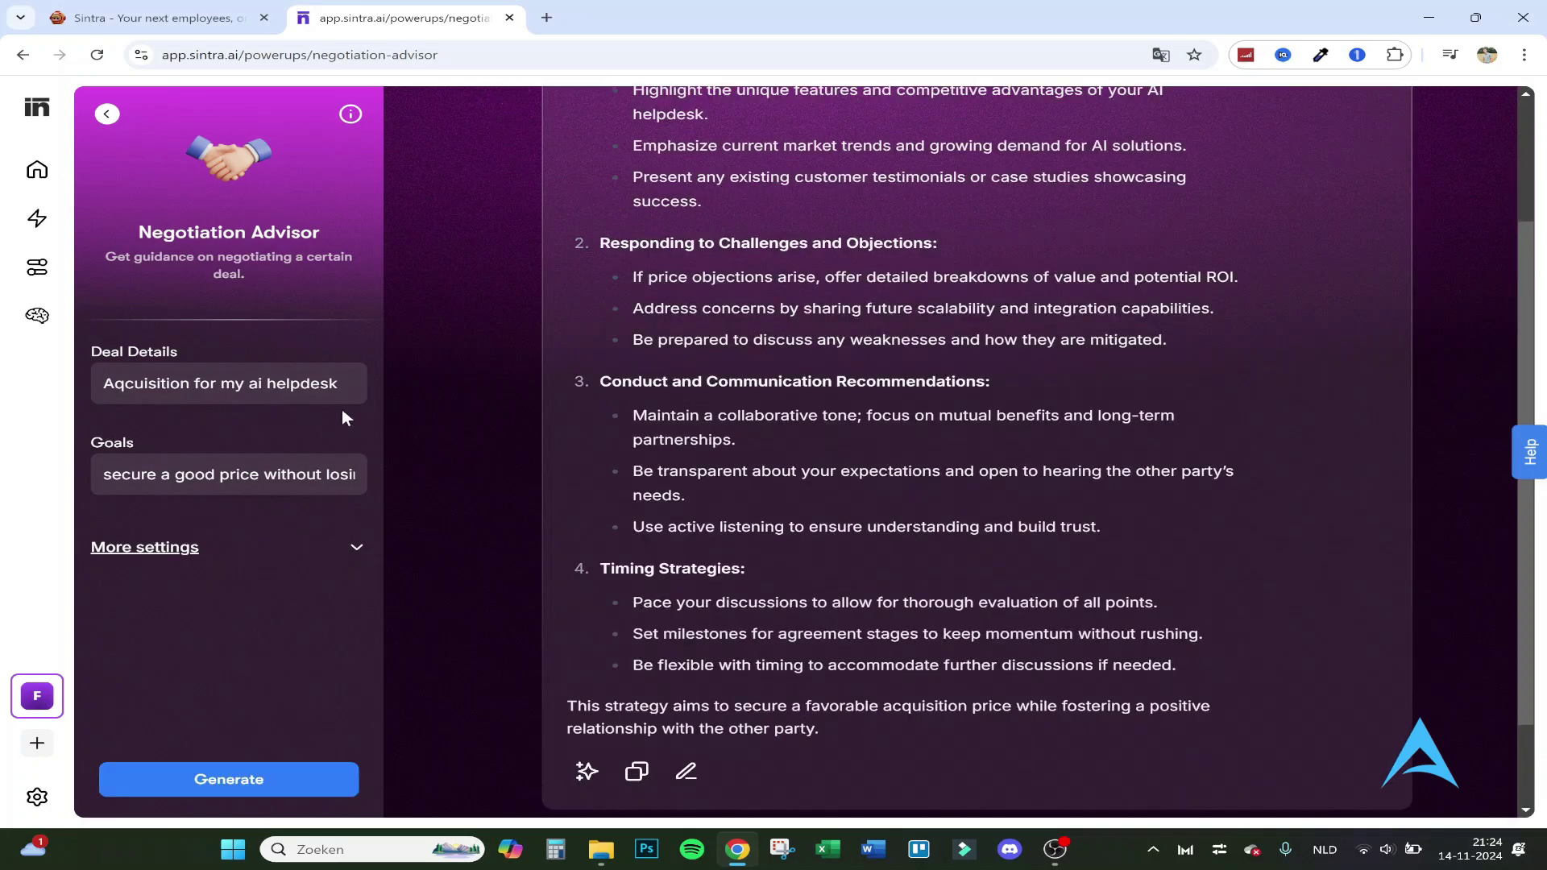
scroll(562, 324, up, 2)
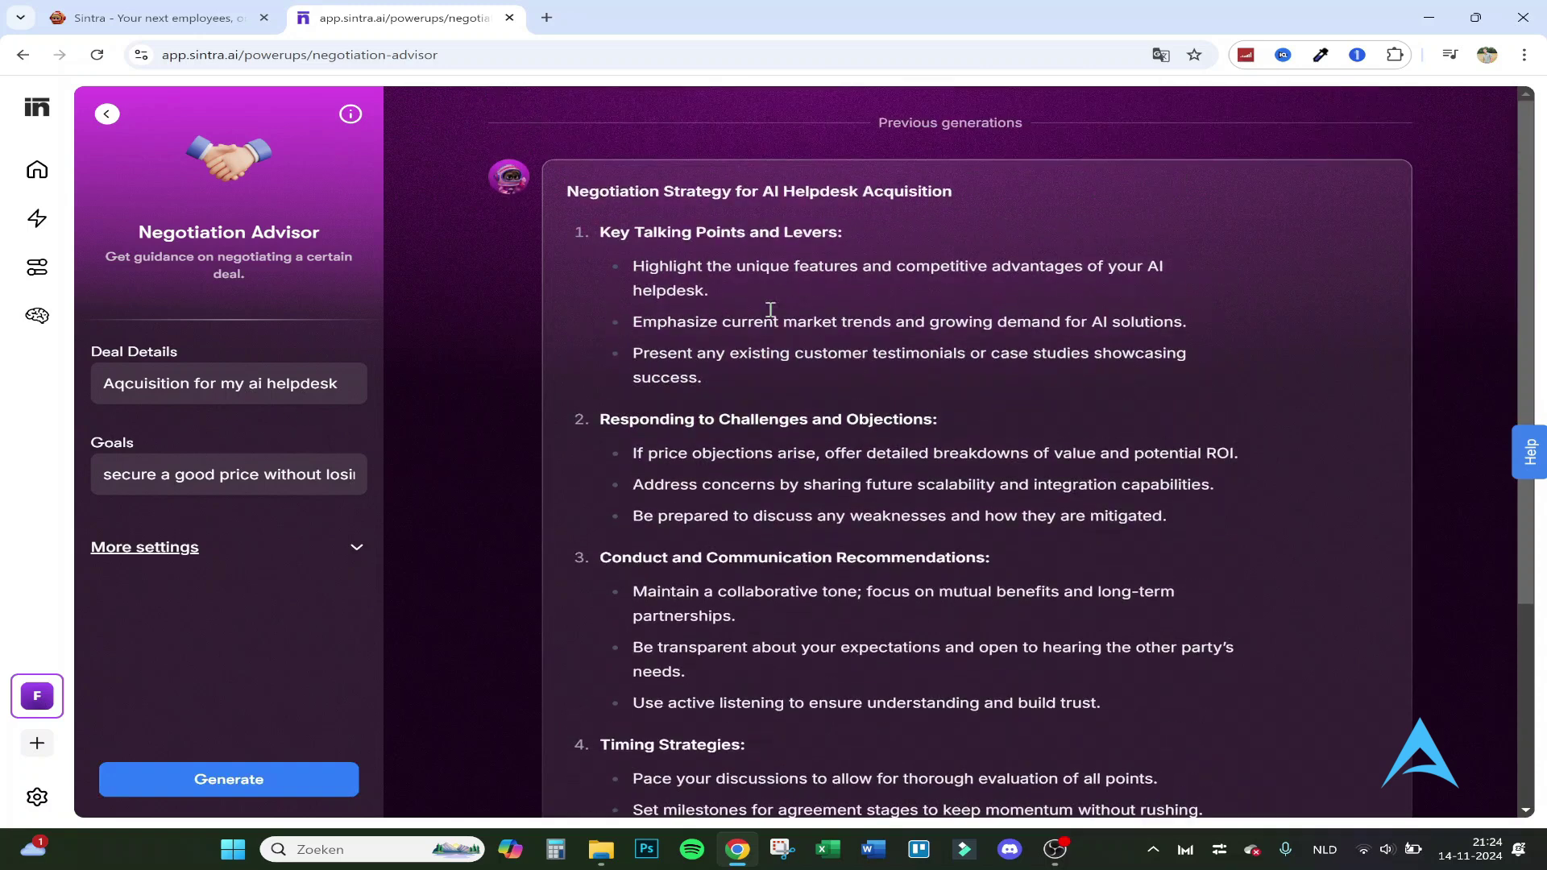
drag(632, 266, 999, 297)
click(675, 301)
drag(633, 322, 1186, 321)
click(771, 345)
drag(672, 341, 939, 321)
drag(775, 321, 1128, 321)
click(806, 345)
Step: Review the Timing Strategies section, then return to the Power-Ups list
scroll(1037, 359, down, 2)
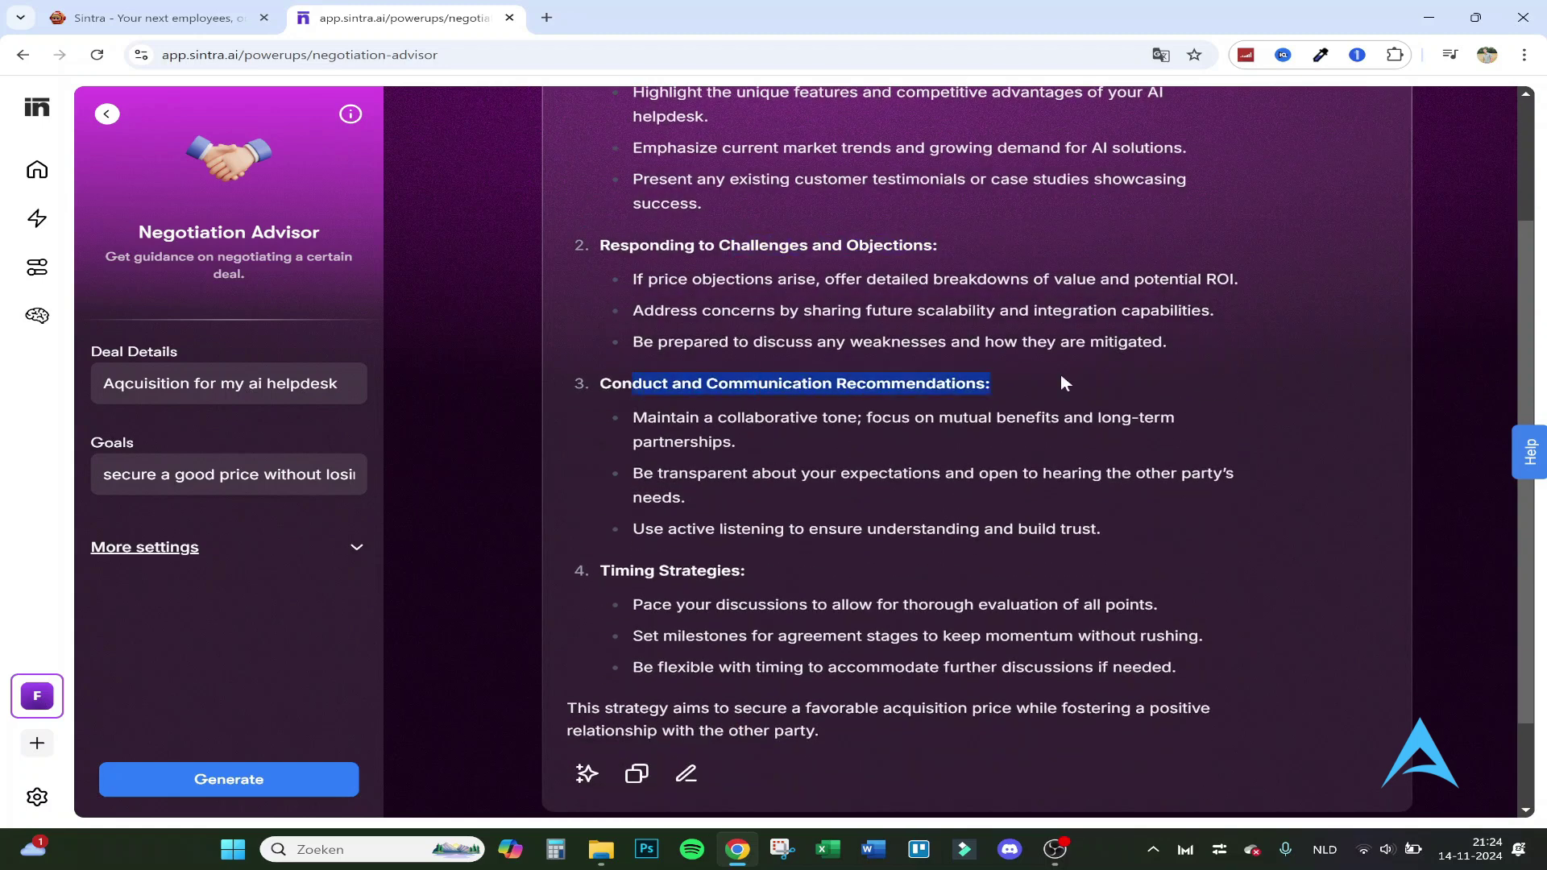
scroll(1002, 378, down, 1)
drag(616, 455, 722, 453)
click(951, 441)
scroll(886, 370, up, 3)
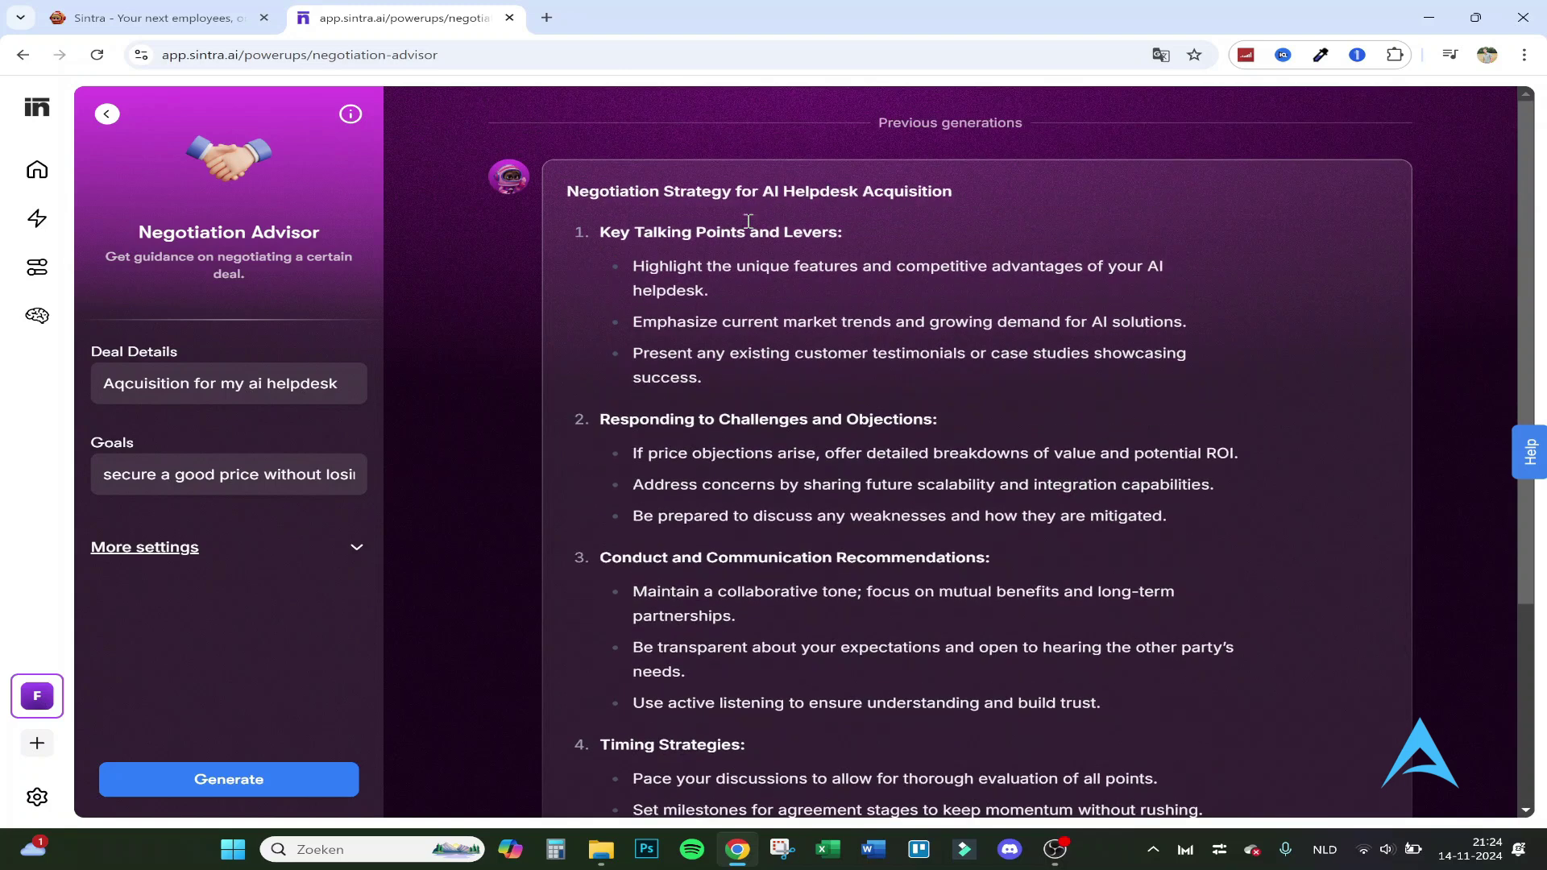
click(110, 117)
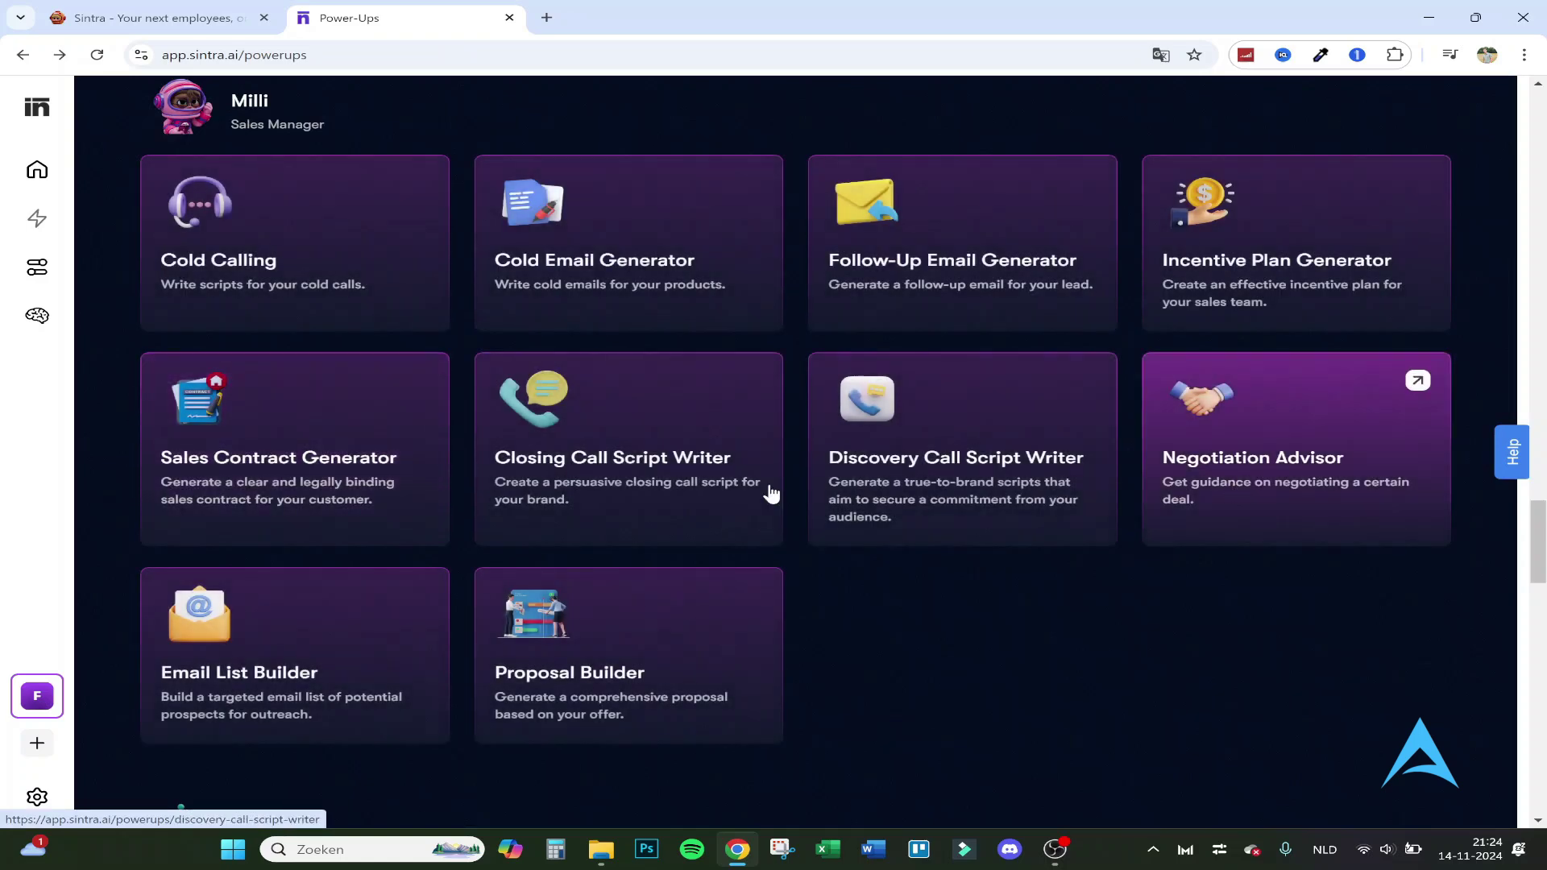
Step: In Email List Builder, enter qualifiers 'AI industry, company' and goal 'Generate leads for our ai helpdesk'
click(280, 651)
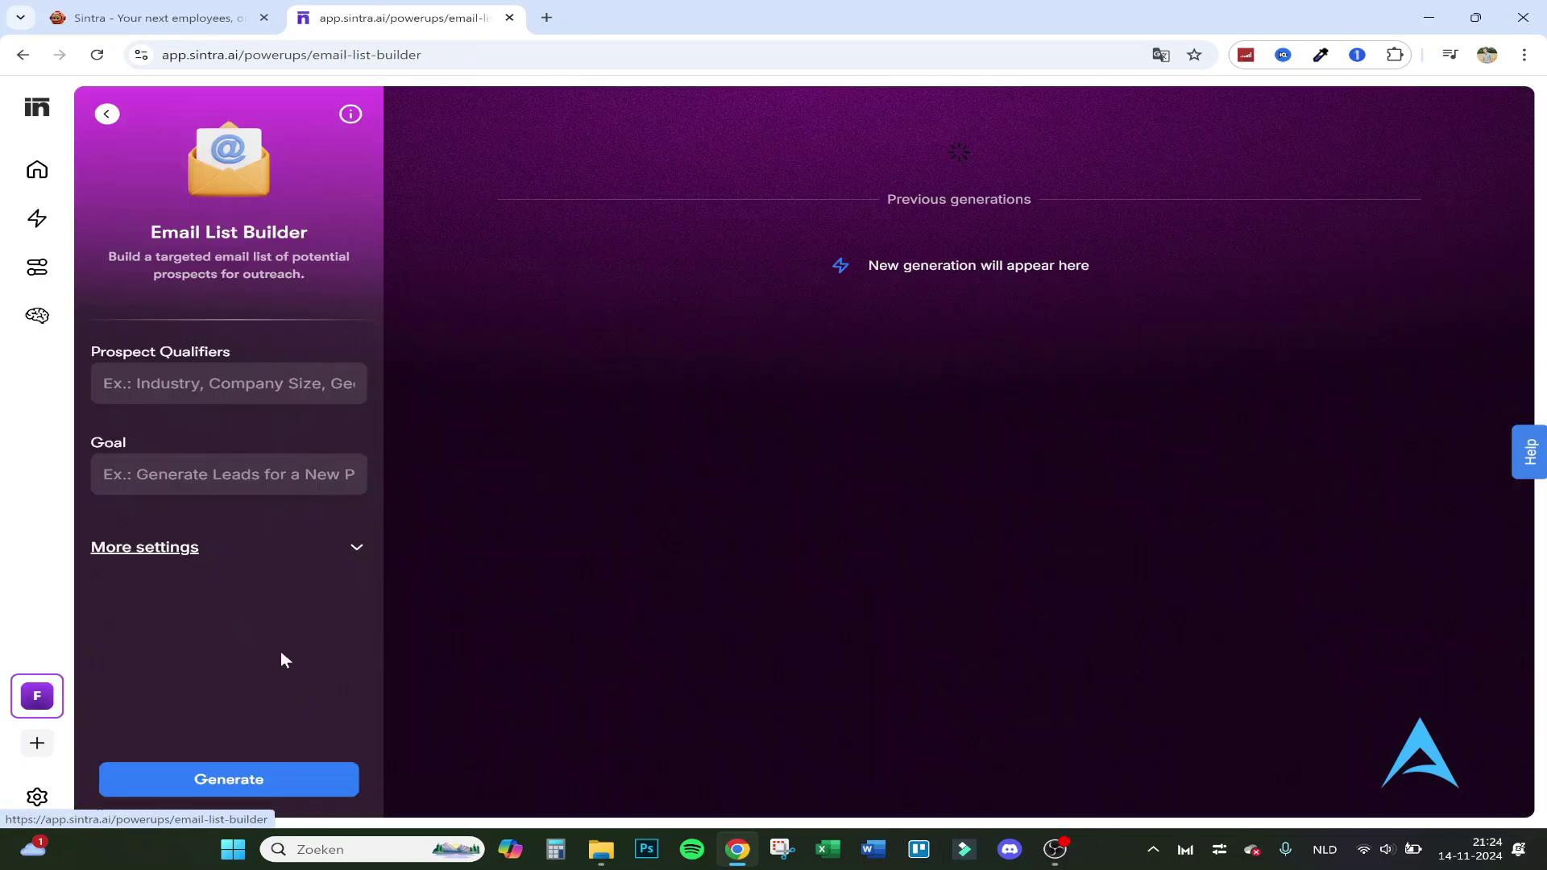
click(287, 388)
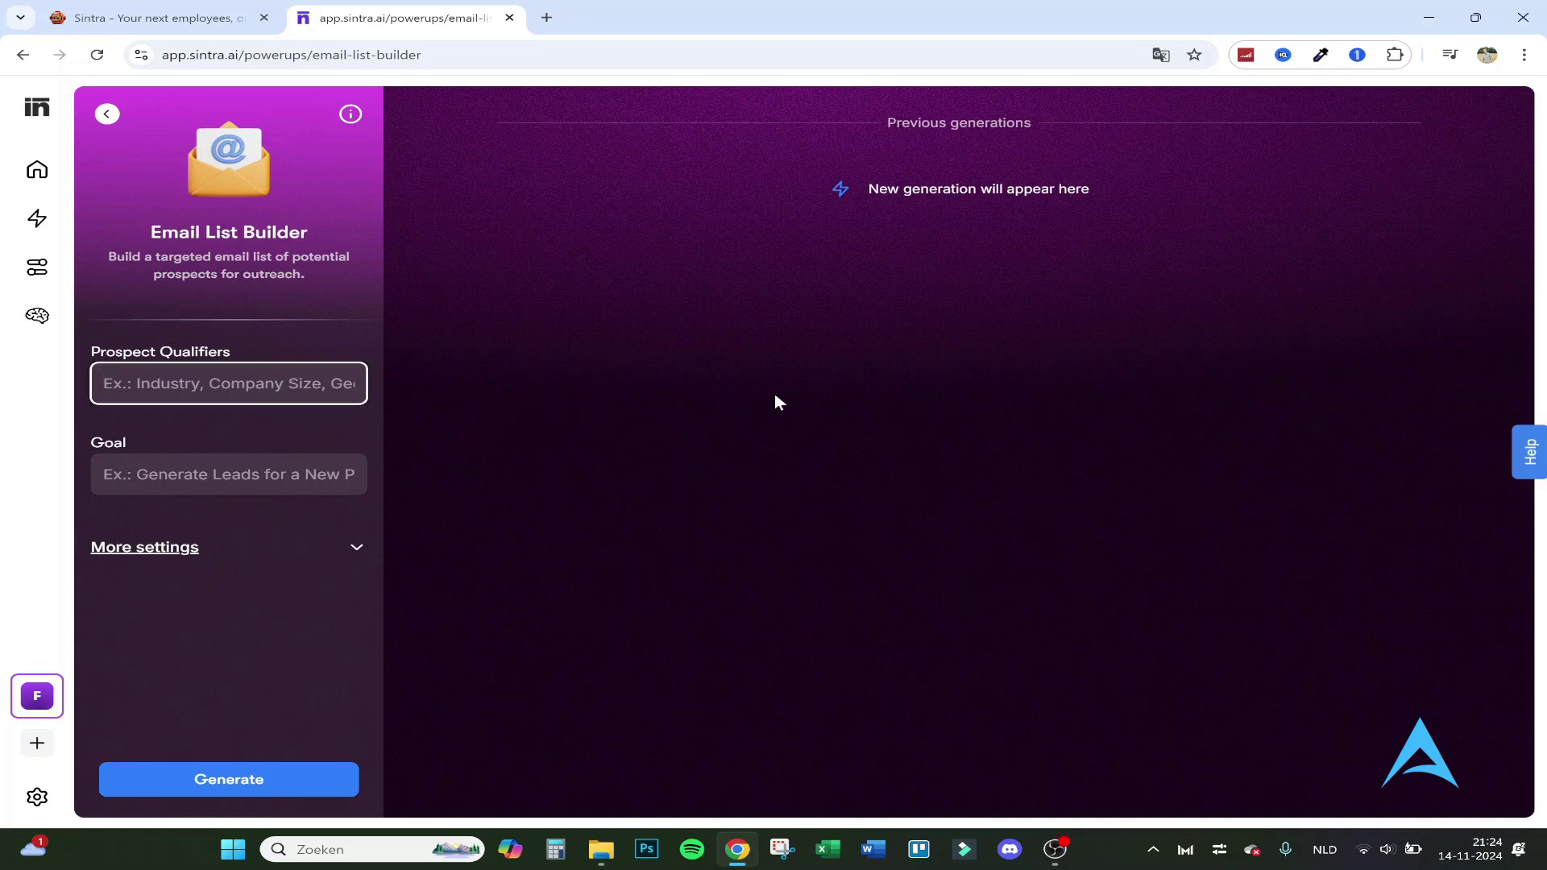
key(Tab)
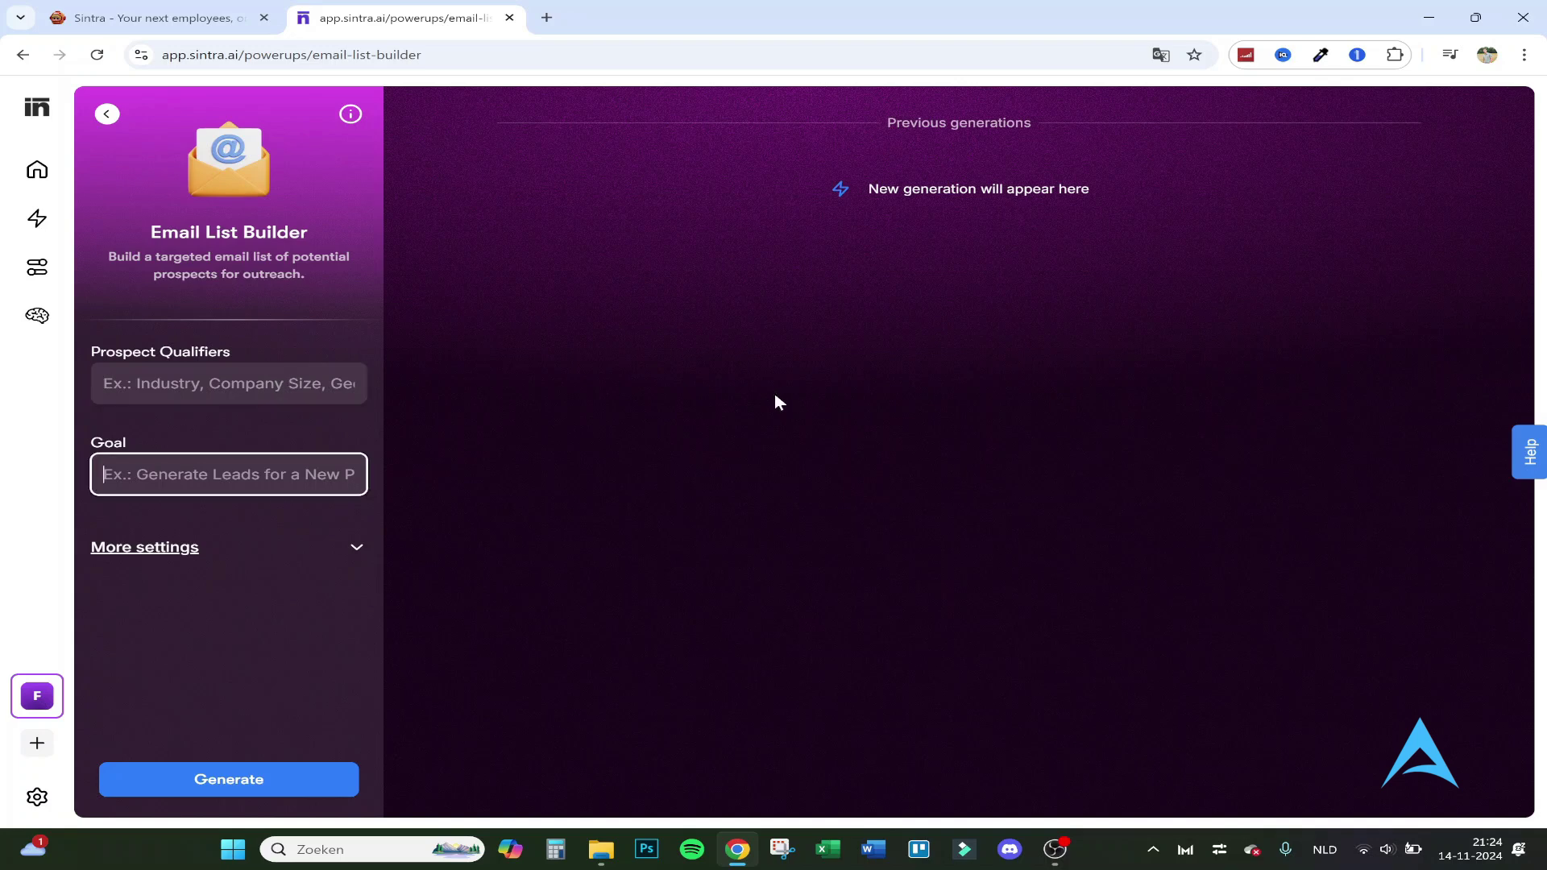
click(183, 381)
text(A)
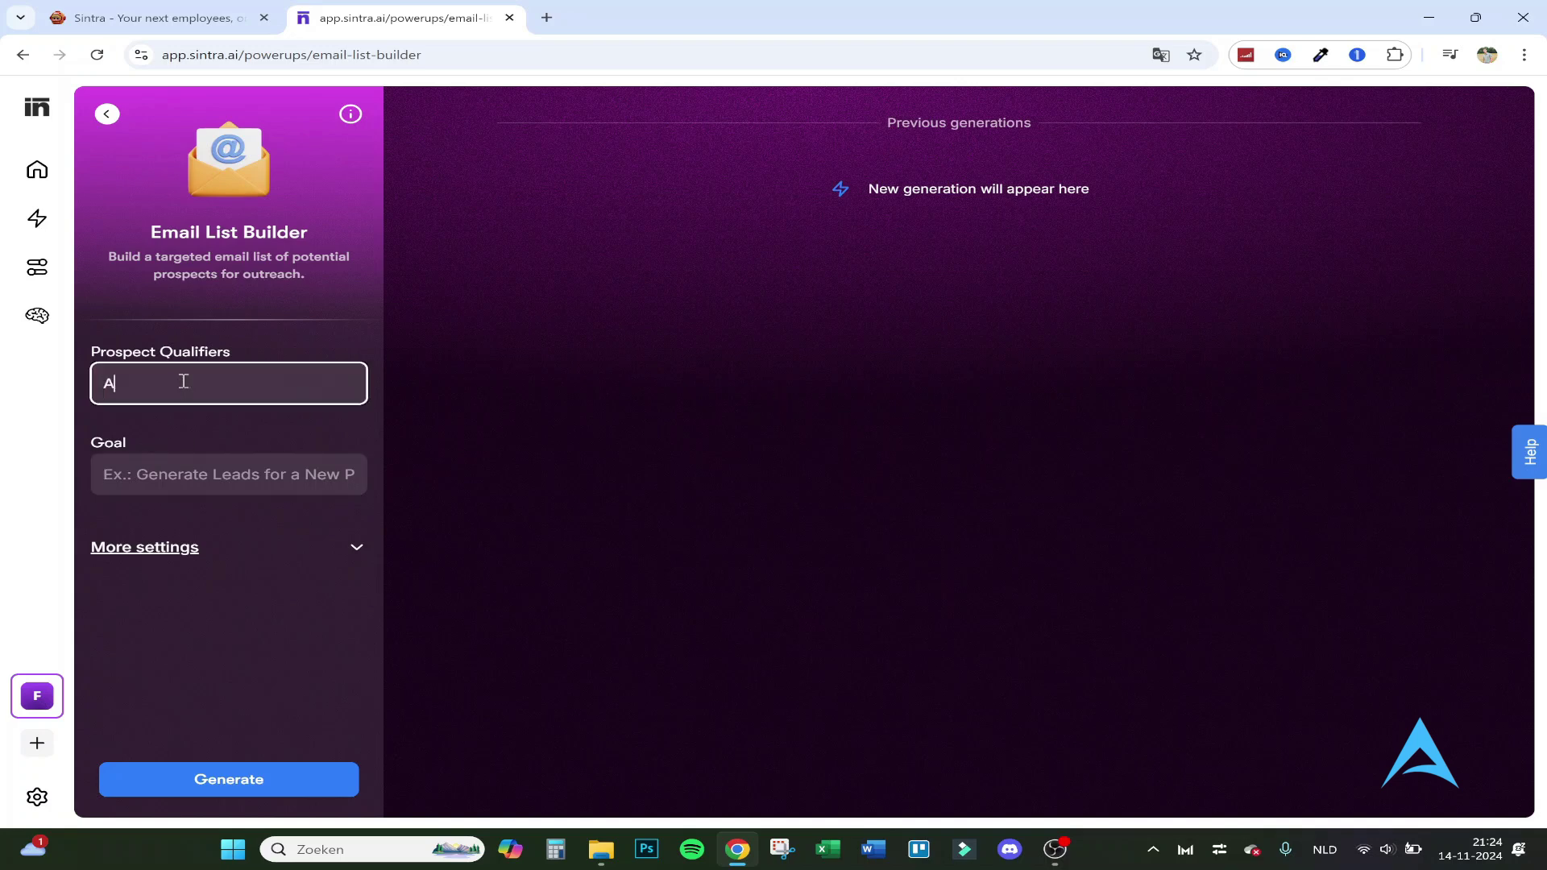
text(I industry, company size 100)
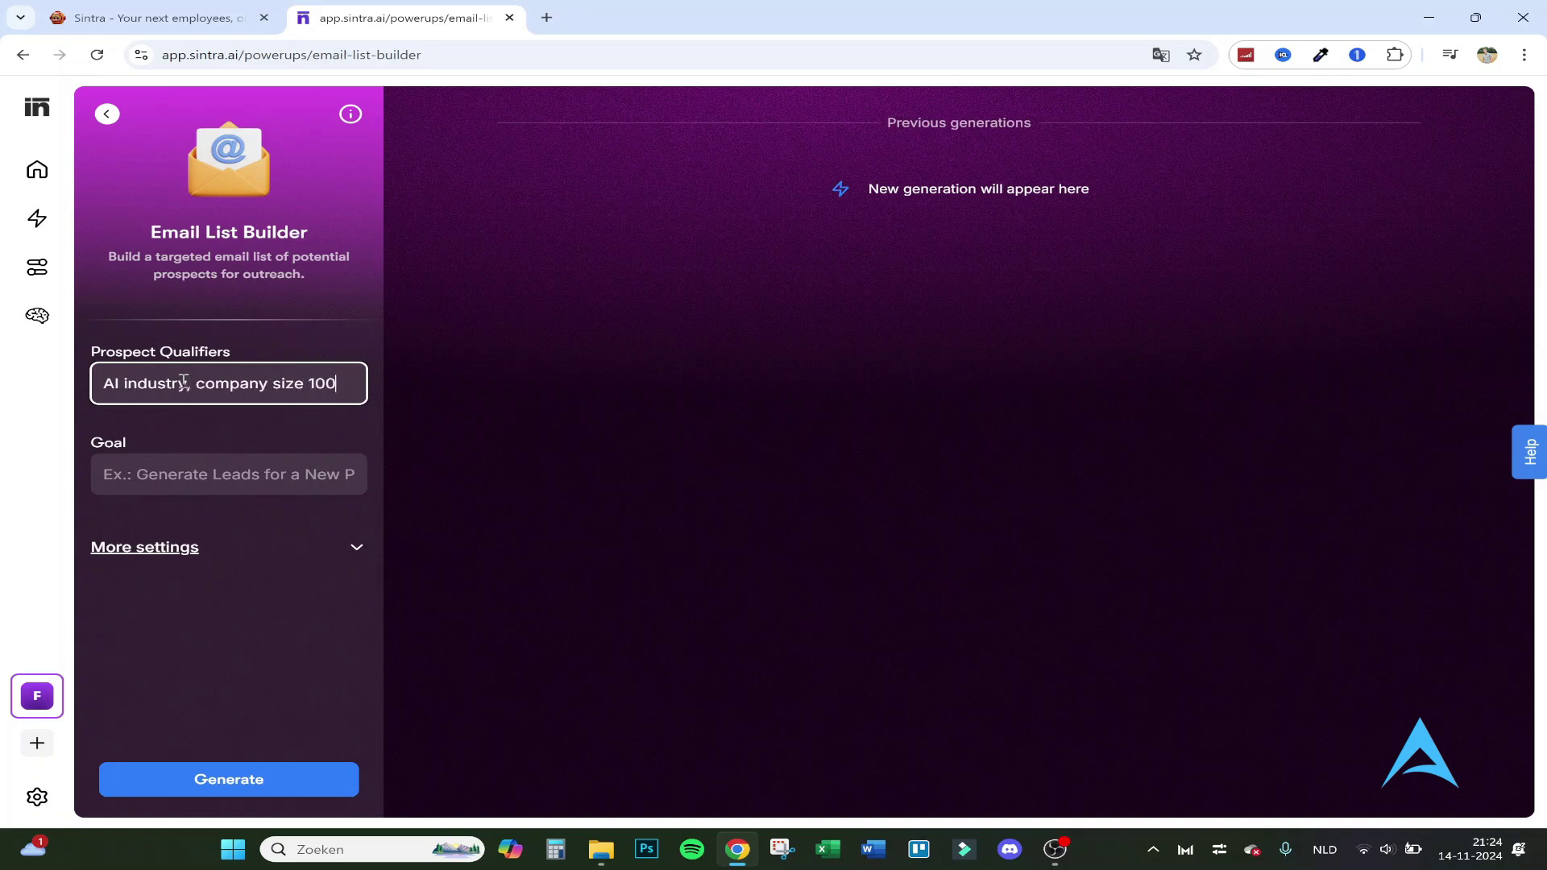
key(Tab)
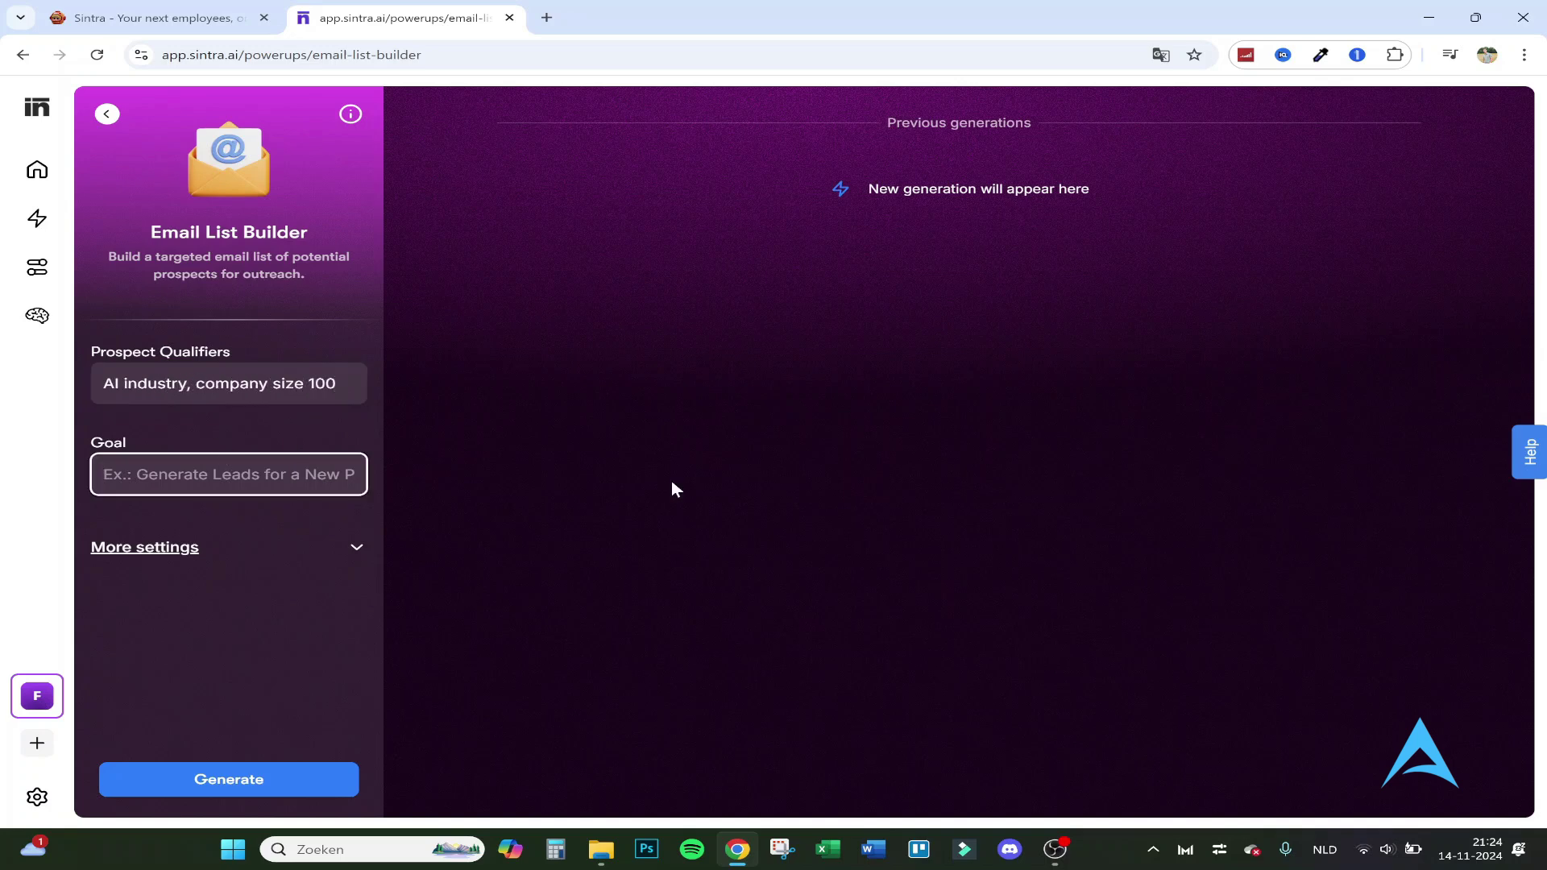
text(Generate leads)
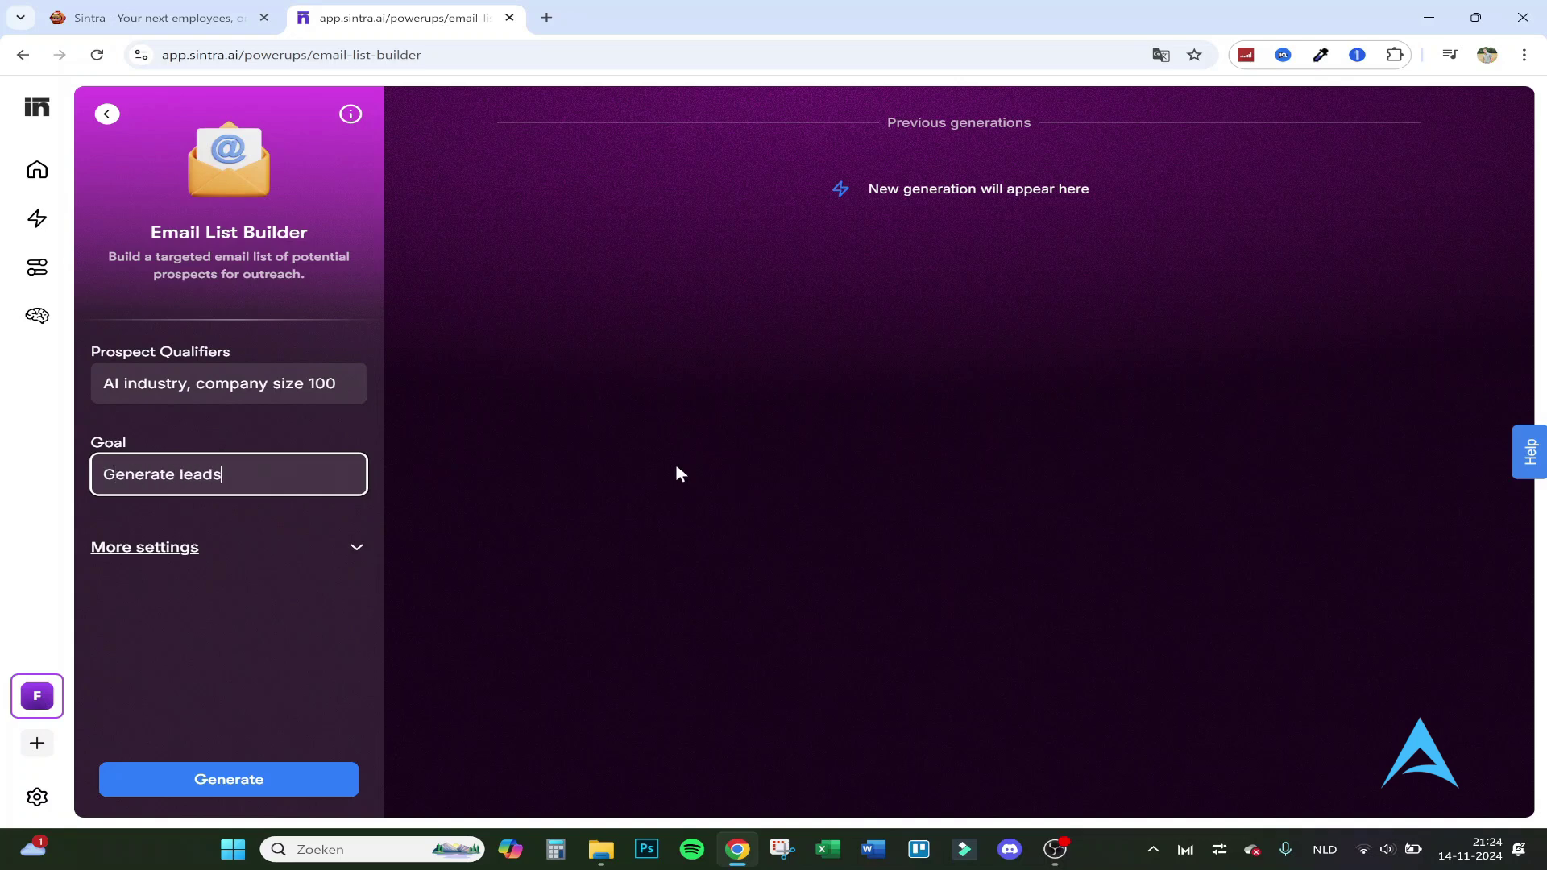
text( for our ai helpdesk)
Step: Generate the email list strategy, review its List Segmentation section, and return to Power-Ups
click(133, 781)
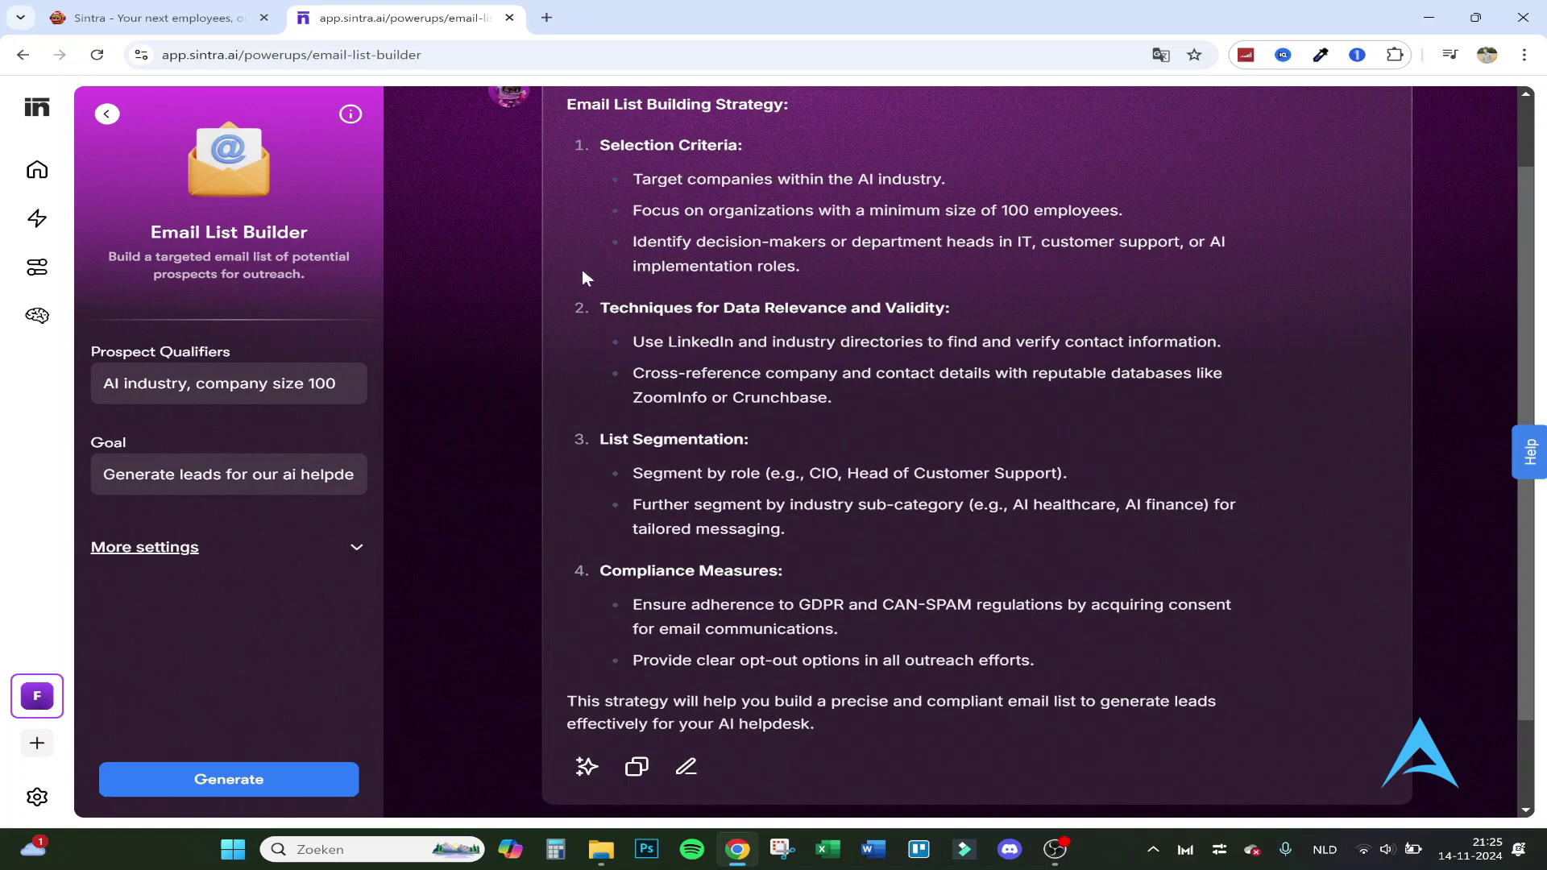
scroll(773, 451, up, 1)
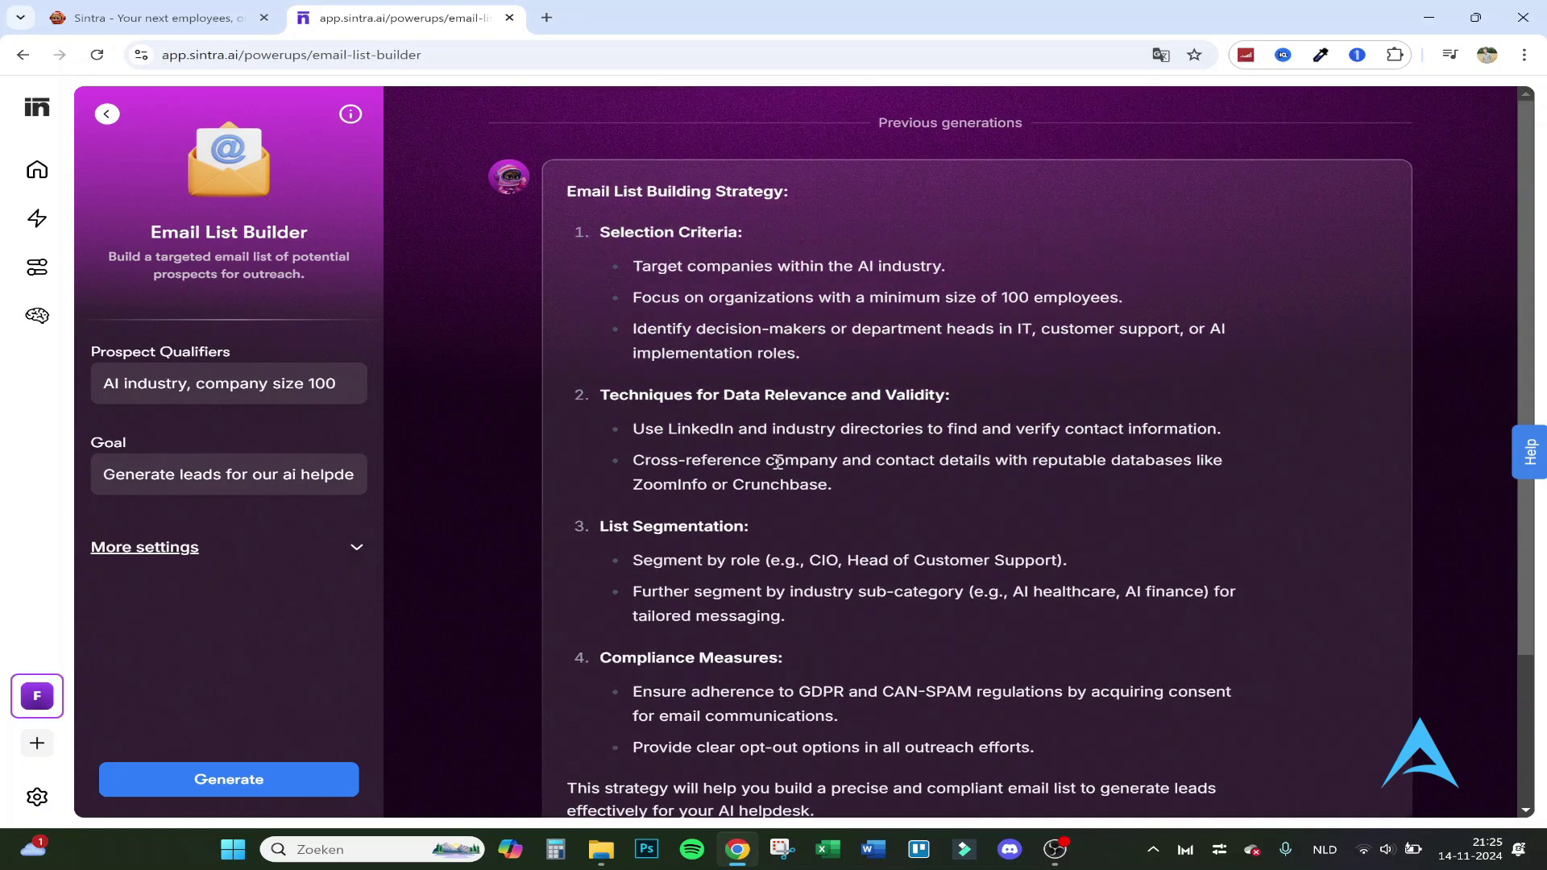
scroll(799, 500, down, 2)
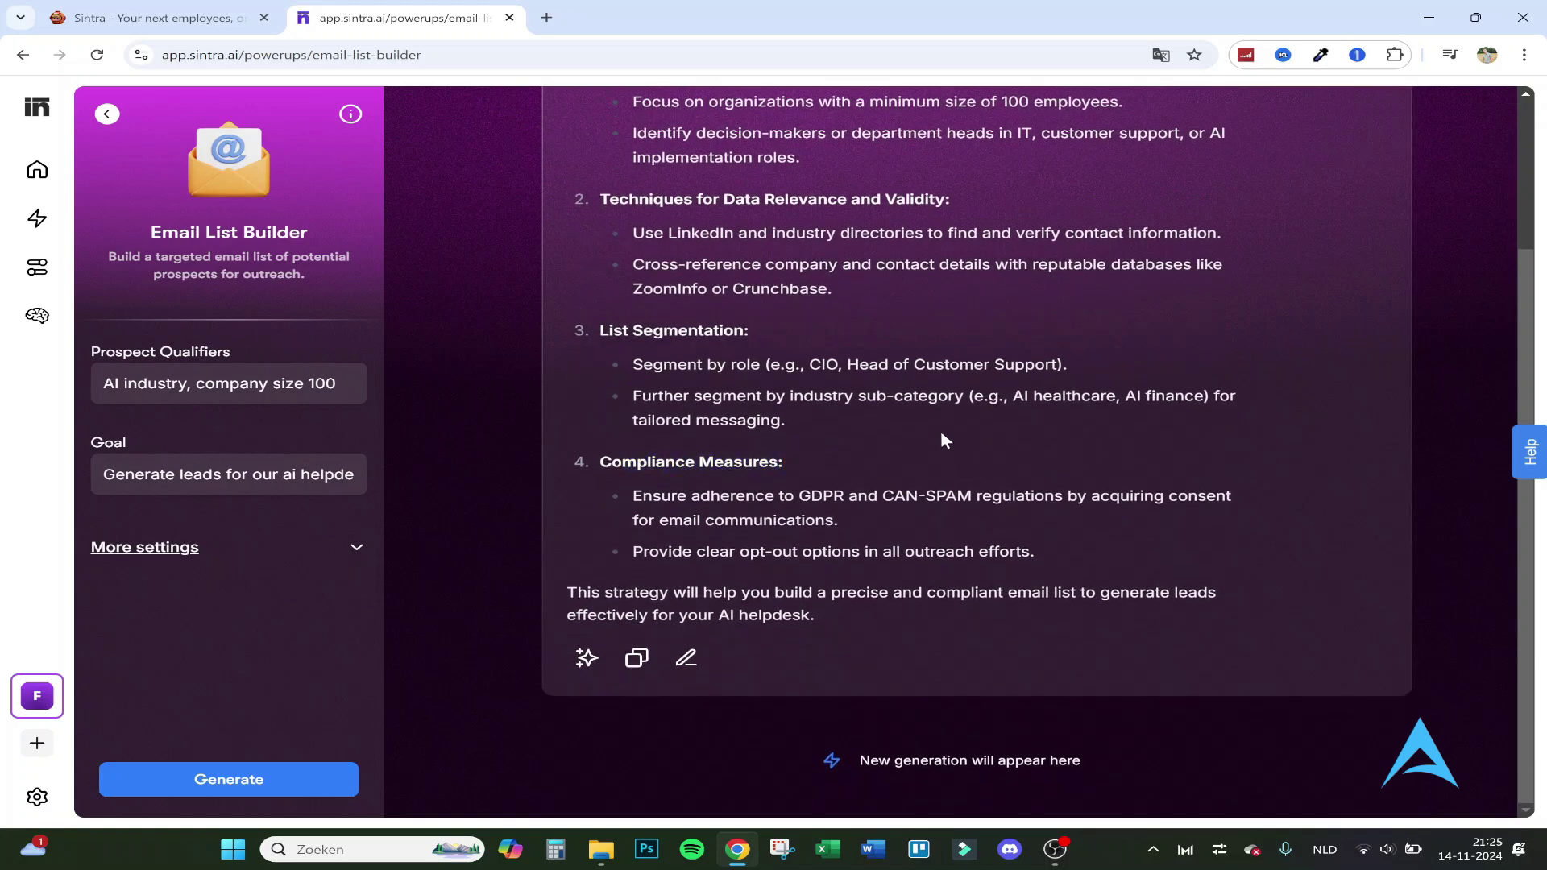
drag(689, 330, 1052, 355)
click(1022, 327)
scroll(1023, 202, up, 3)
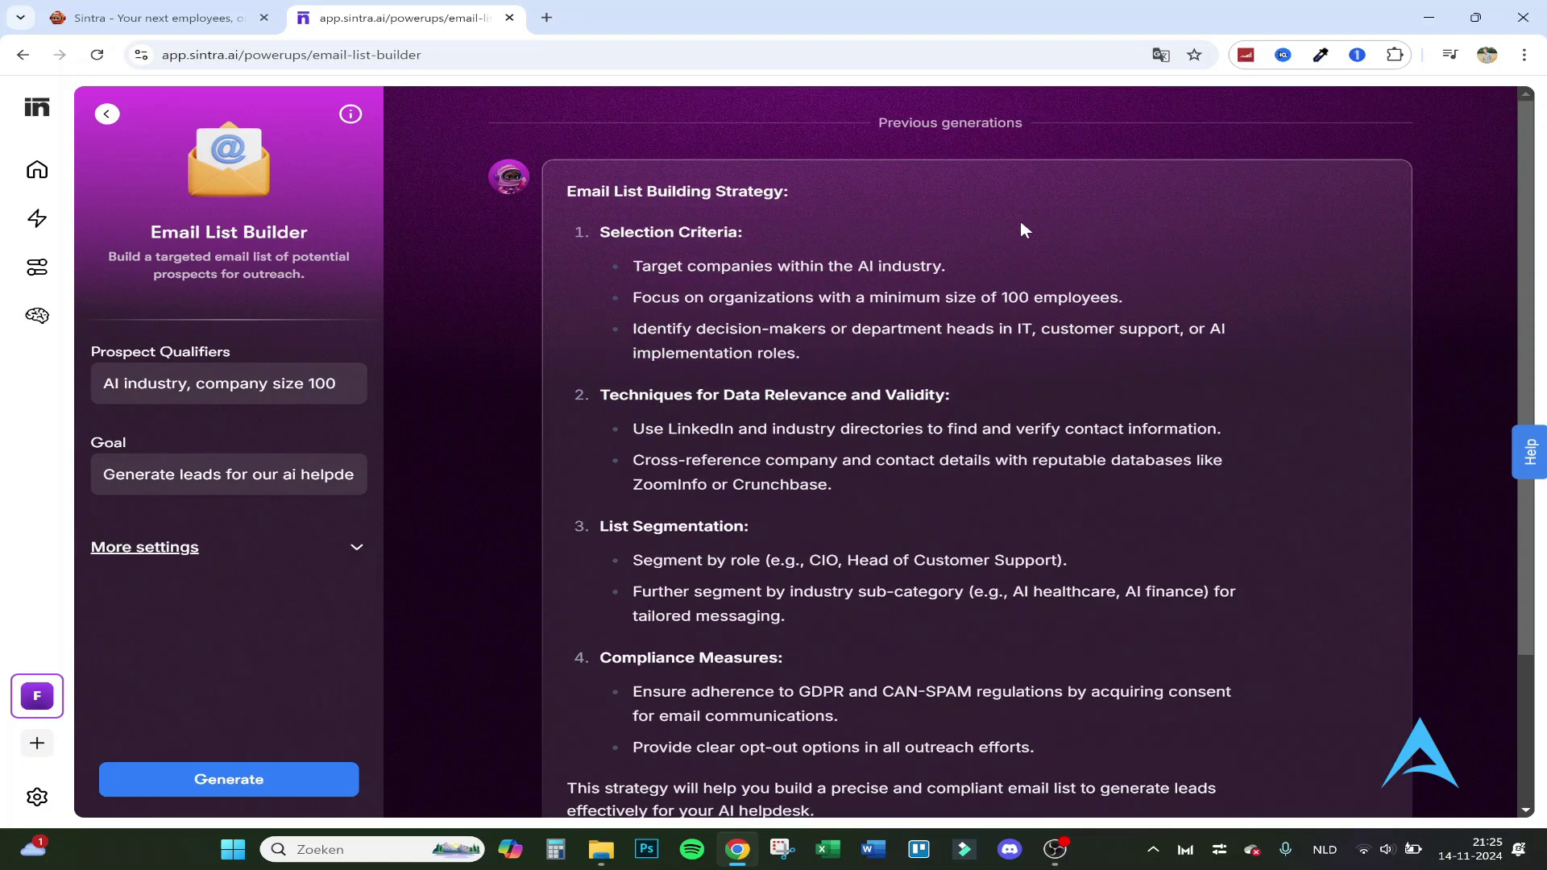
scroll(900, 234, down, 3)
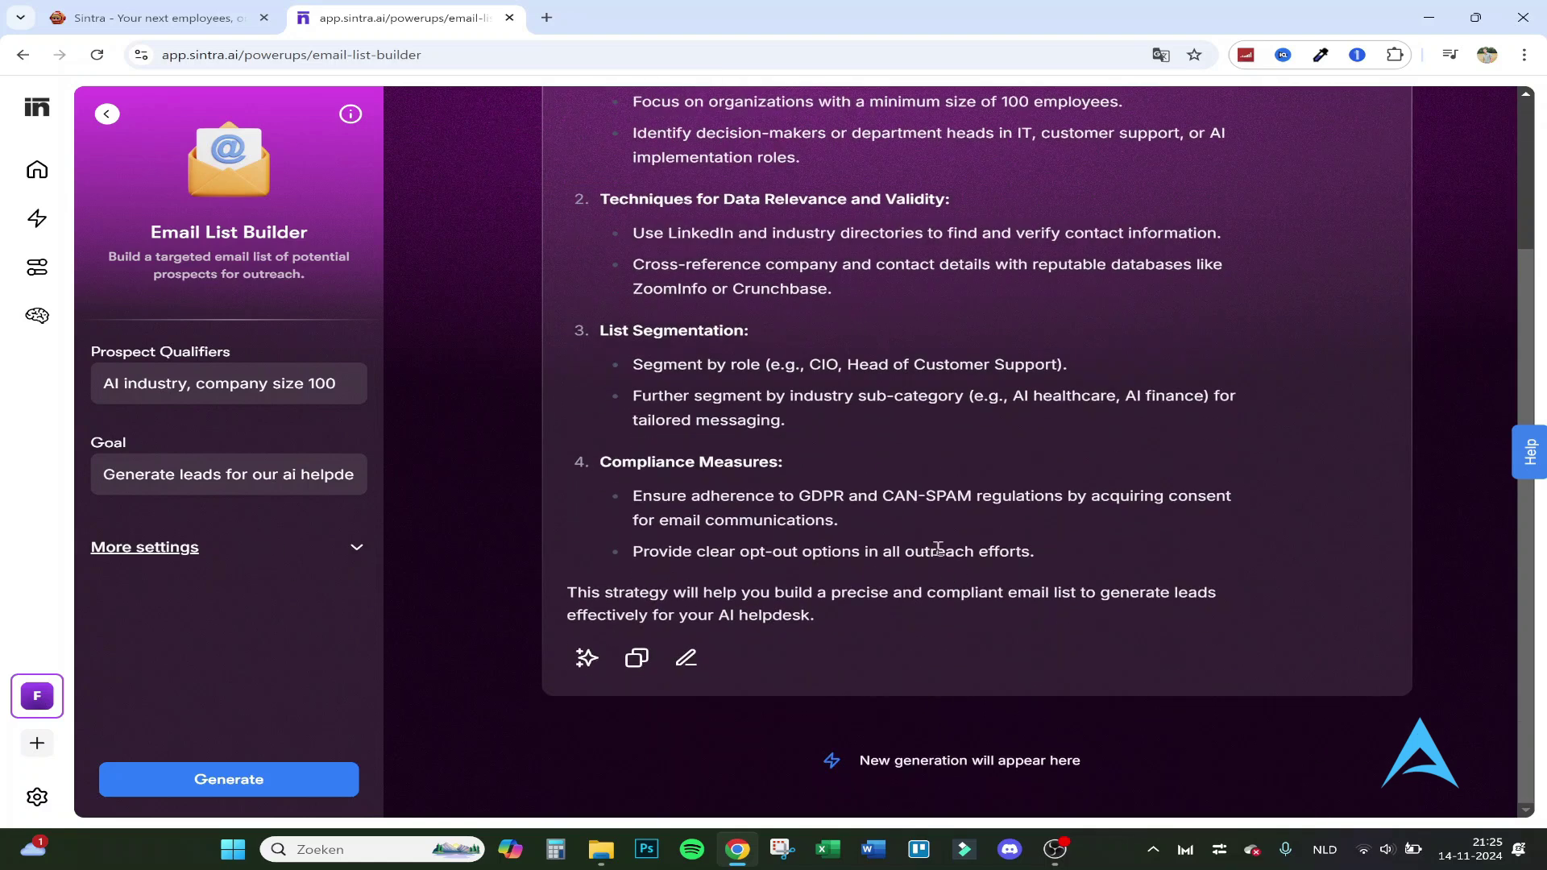
scroll(897, 559, up, 3)
click(127, 113)
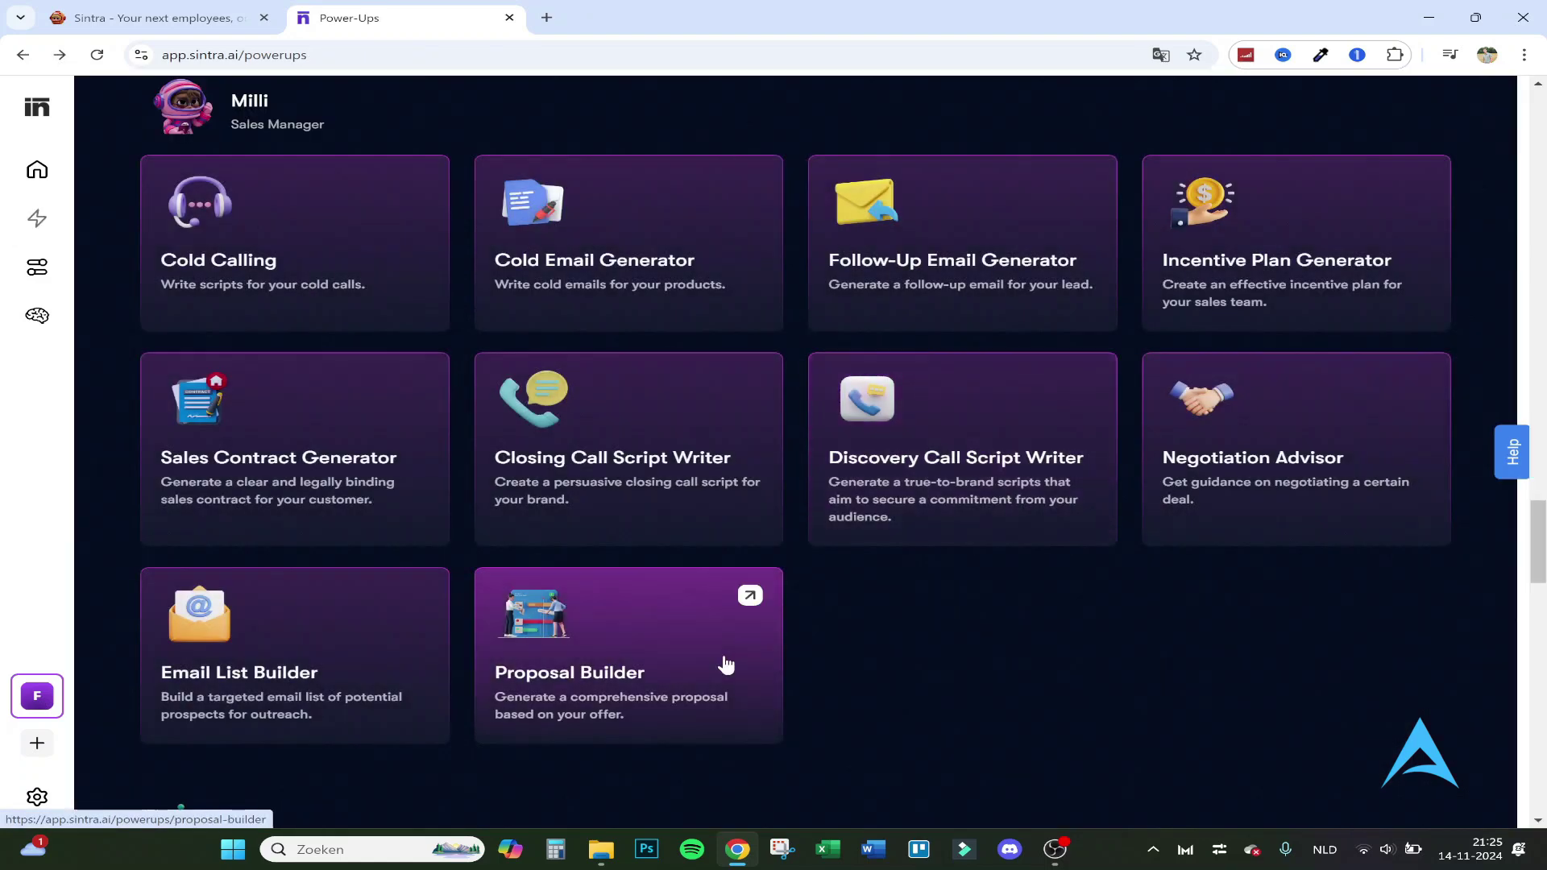
Step: Open Proposal Builder and enter 'Ai helpdesk' as the offer type
click(717, 663)
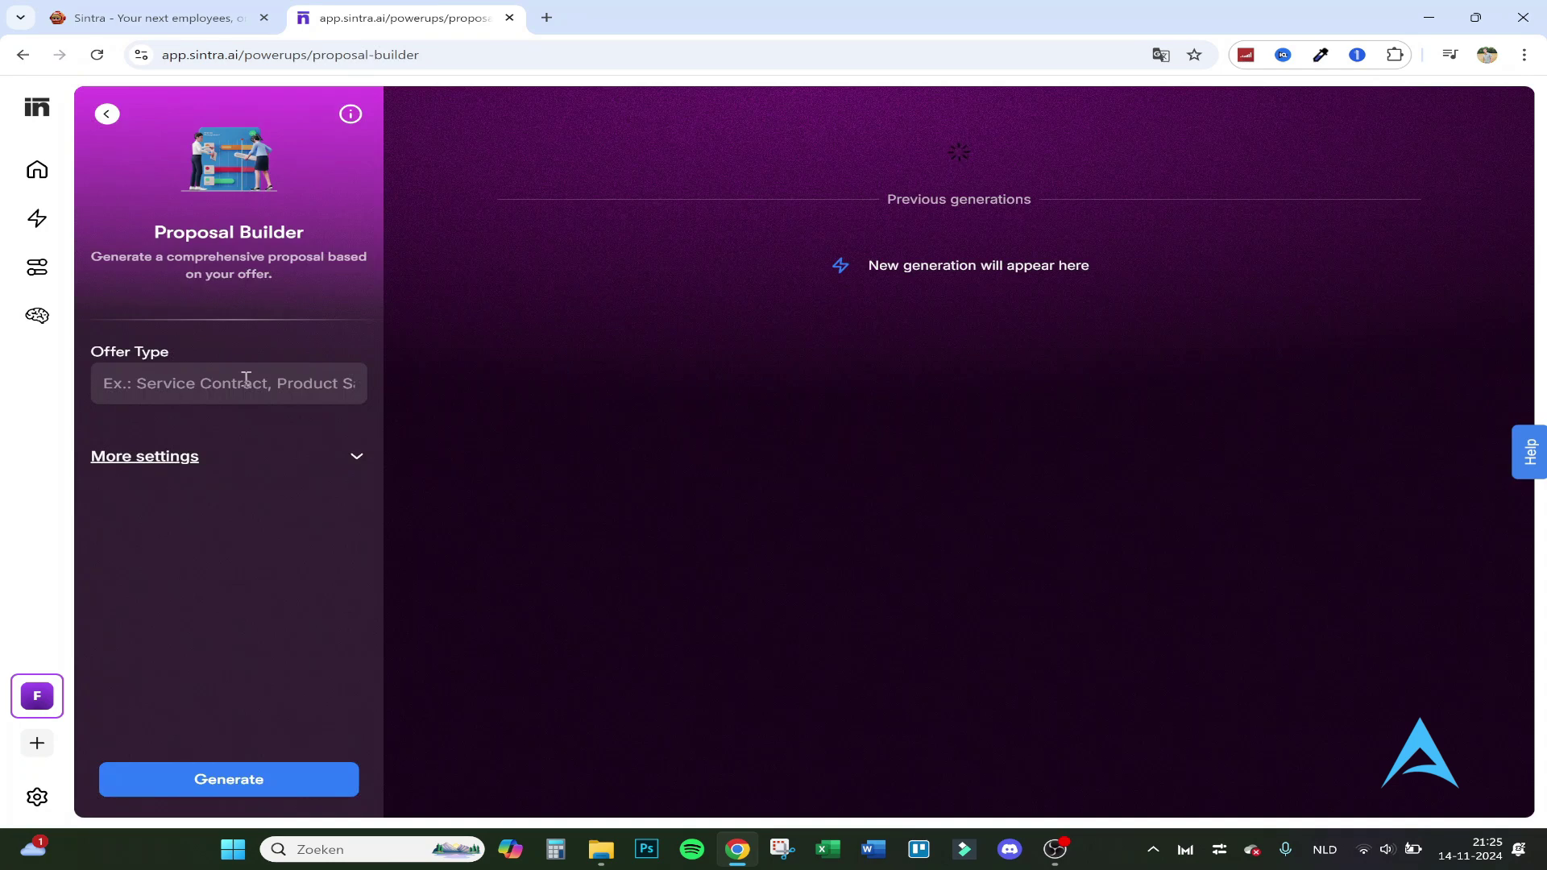
click(283, 382)
text(Ai helpdesk)
Step: Generate the AI helpdesk proposal, read through it, and return to the Power-Ups list
click(218, 778)
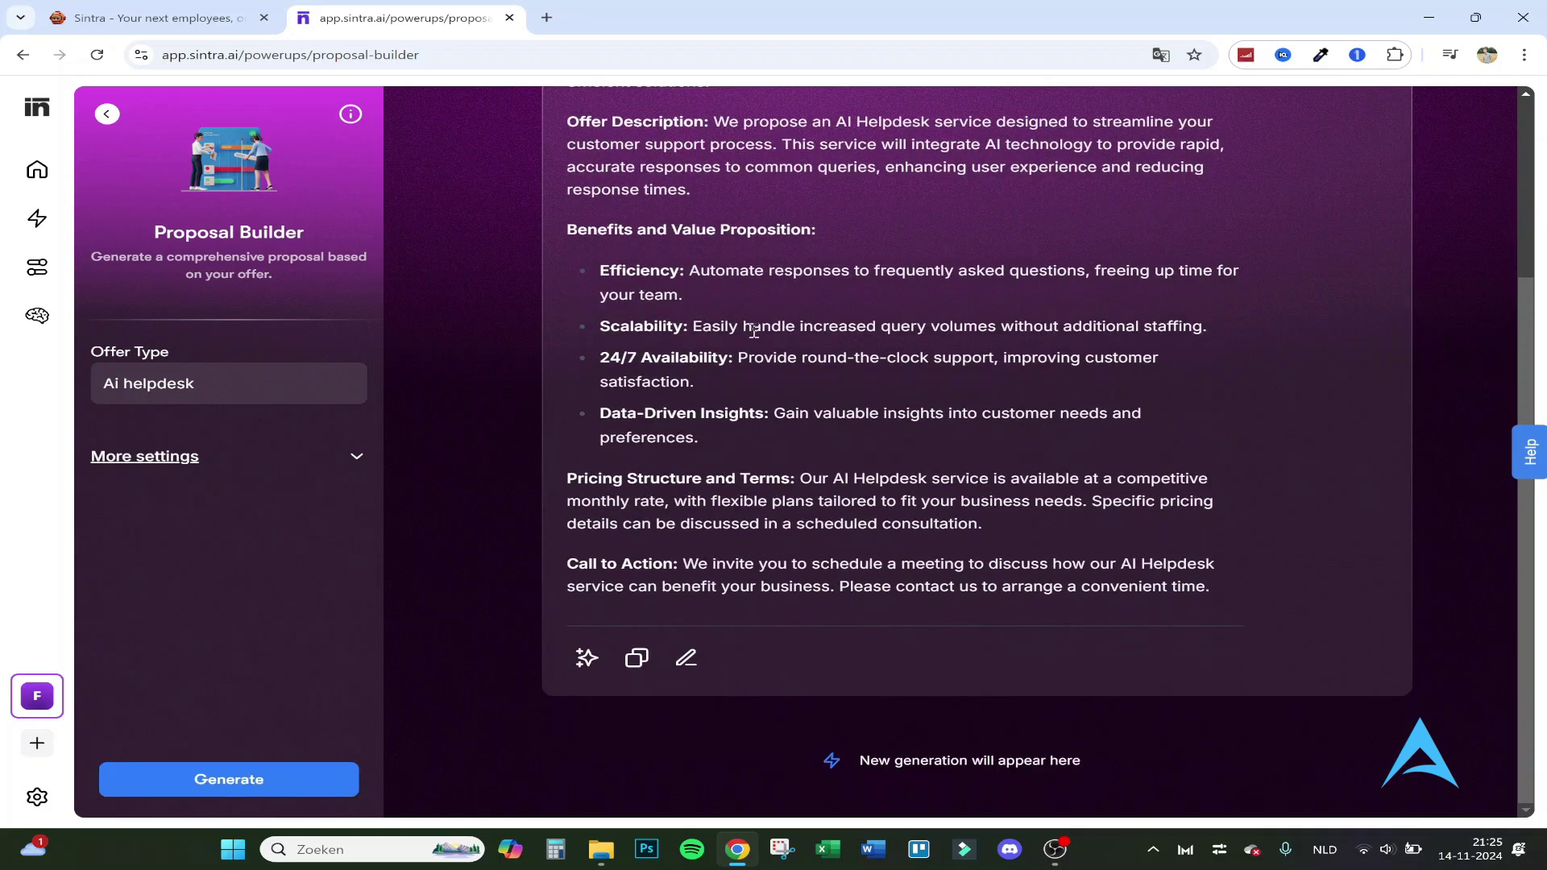
scroll(753, 330, up, 3)
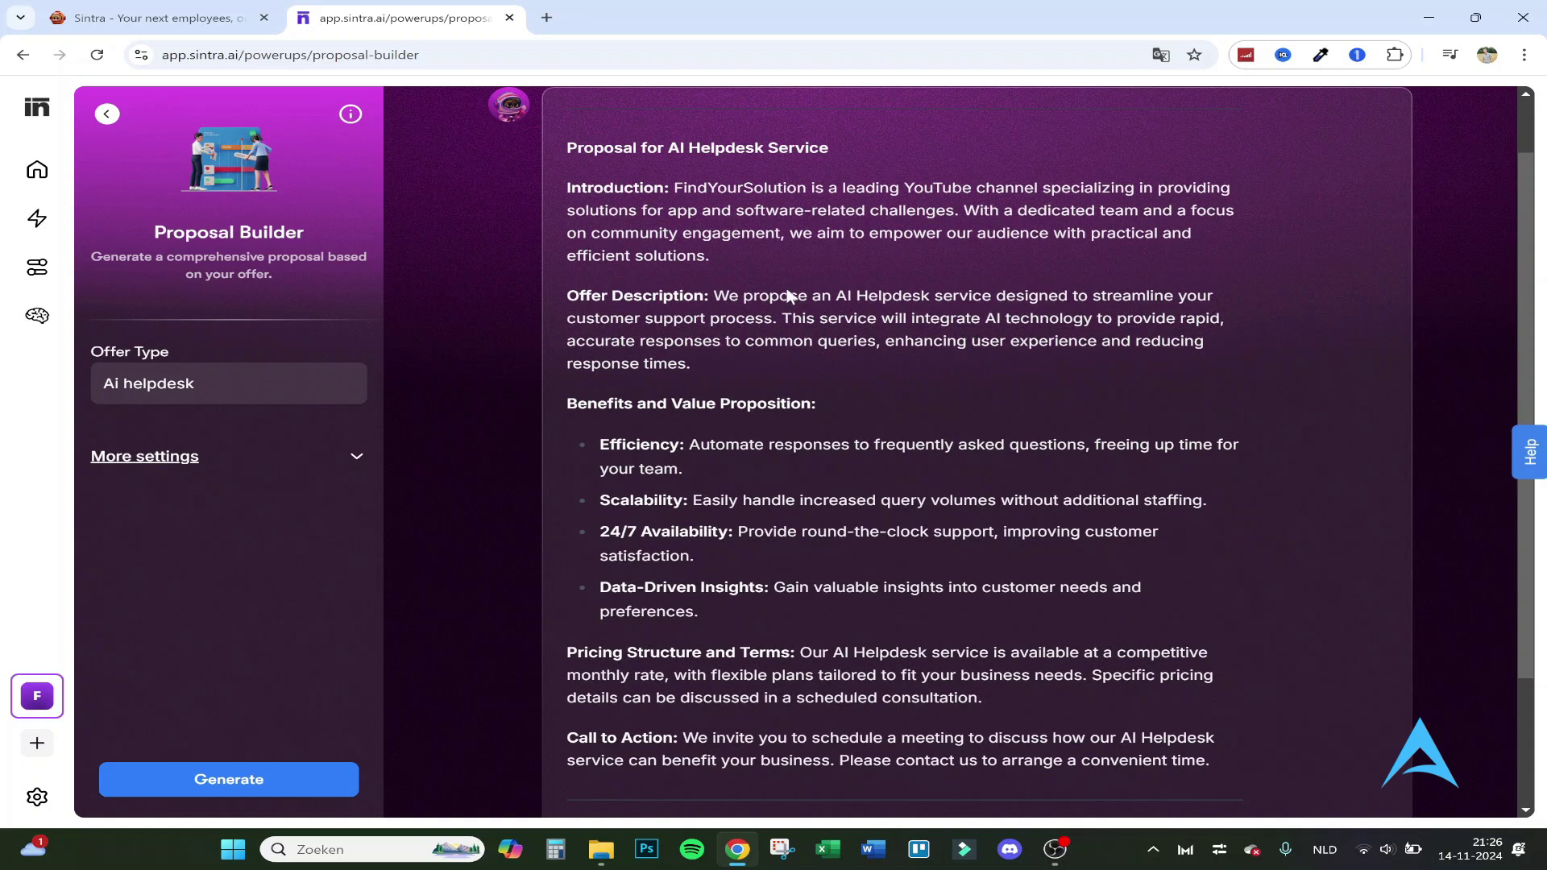
scroll(625, 233, up, 2)
scroll(625, 233, down, 5)
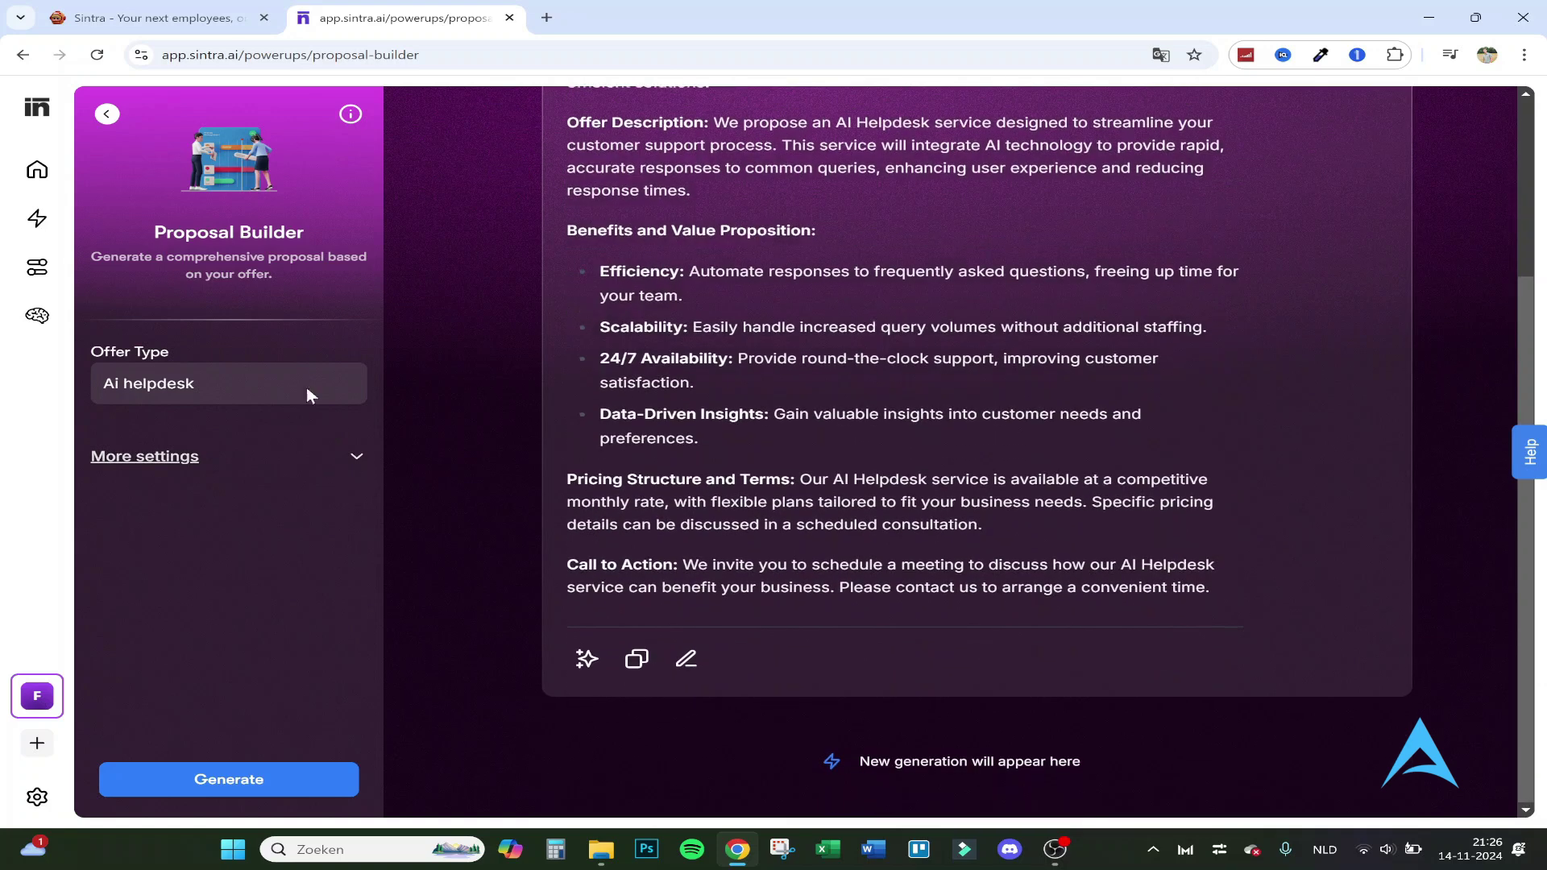
click(306, 377)
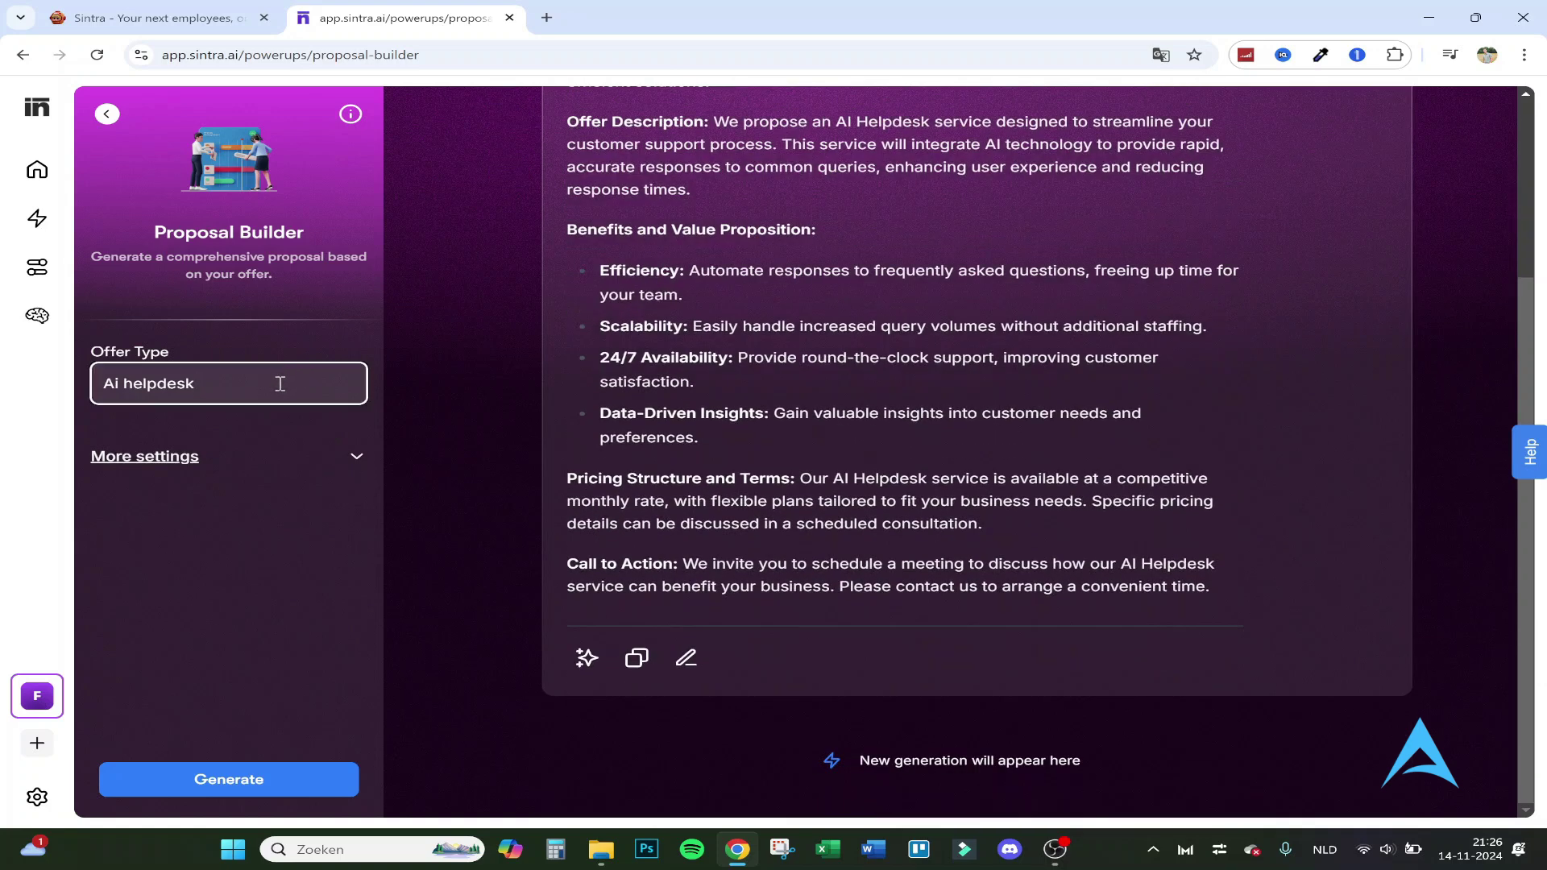
click(107, 114)
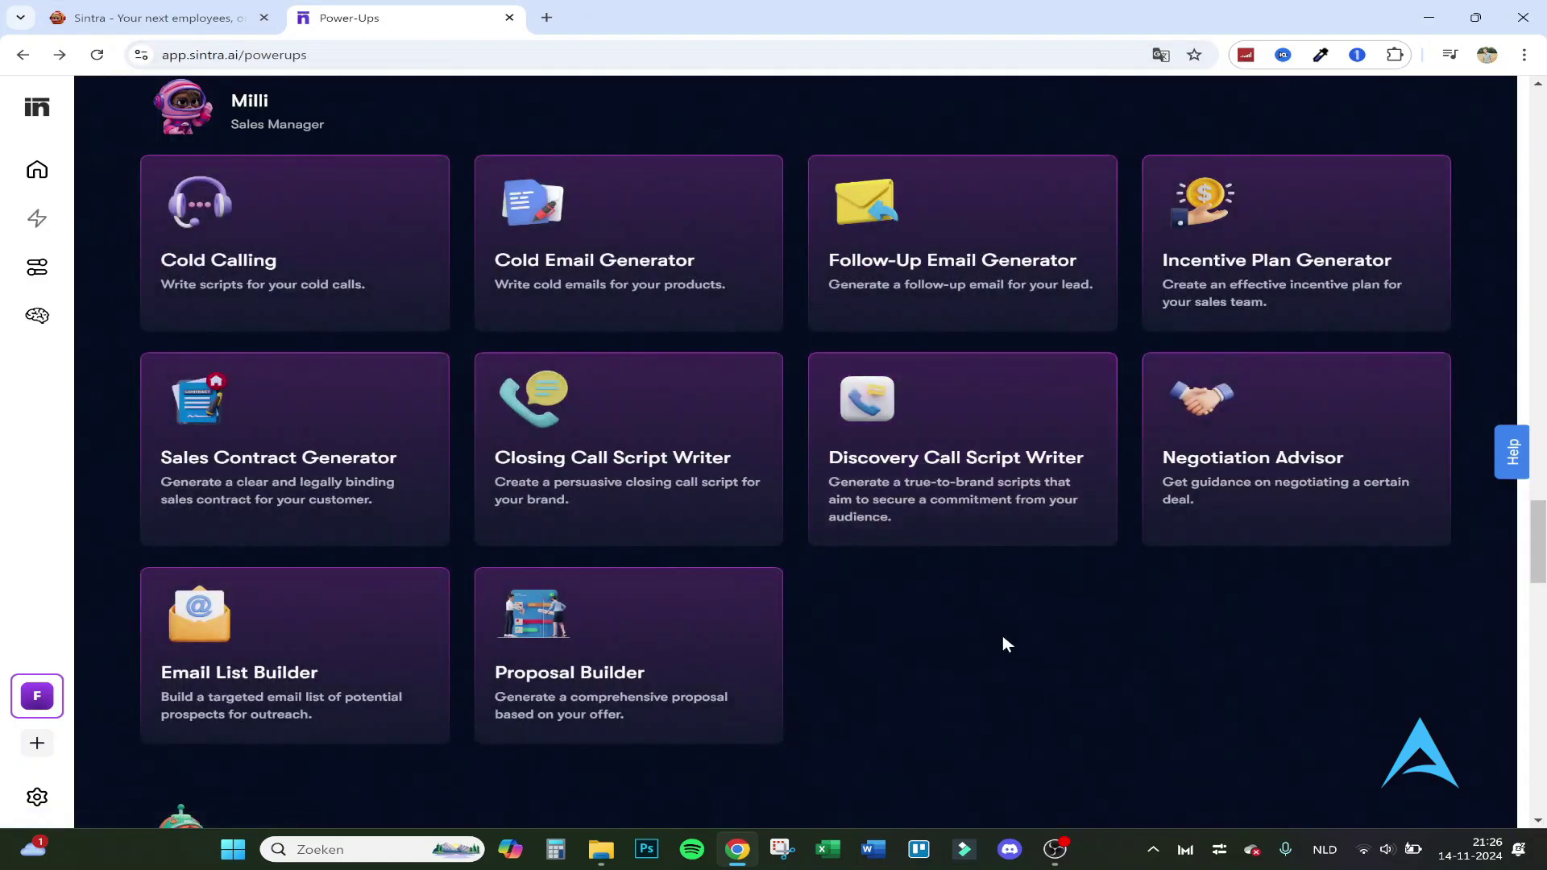
scroll(1002, 635, up, 1)
scroll(1006, 647, down, 2)
scroll(97, 145, up, 2)
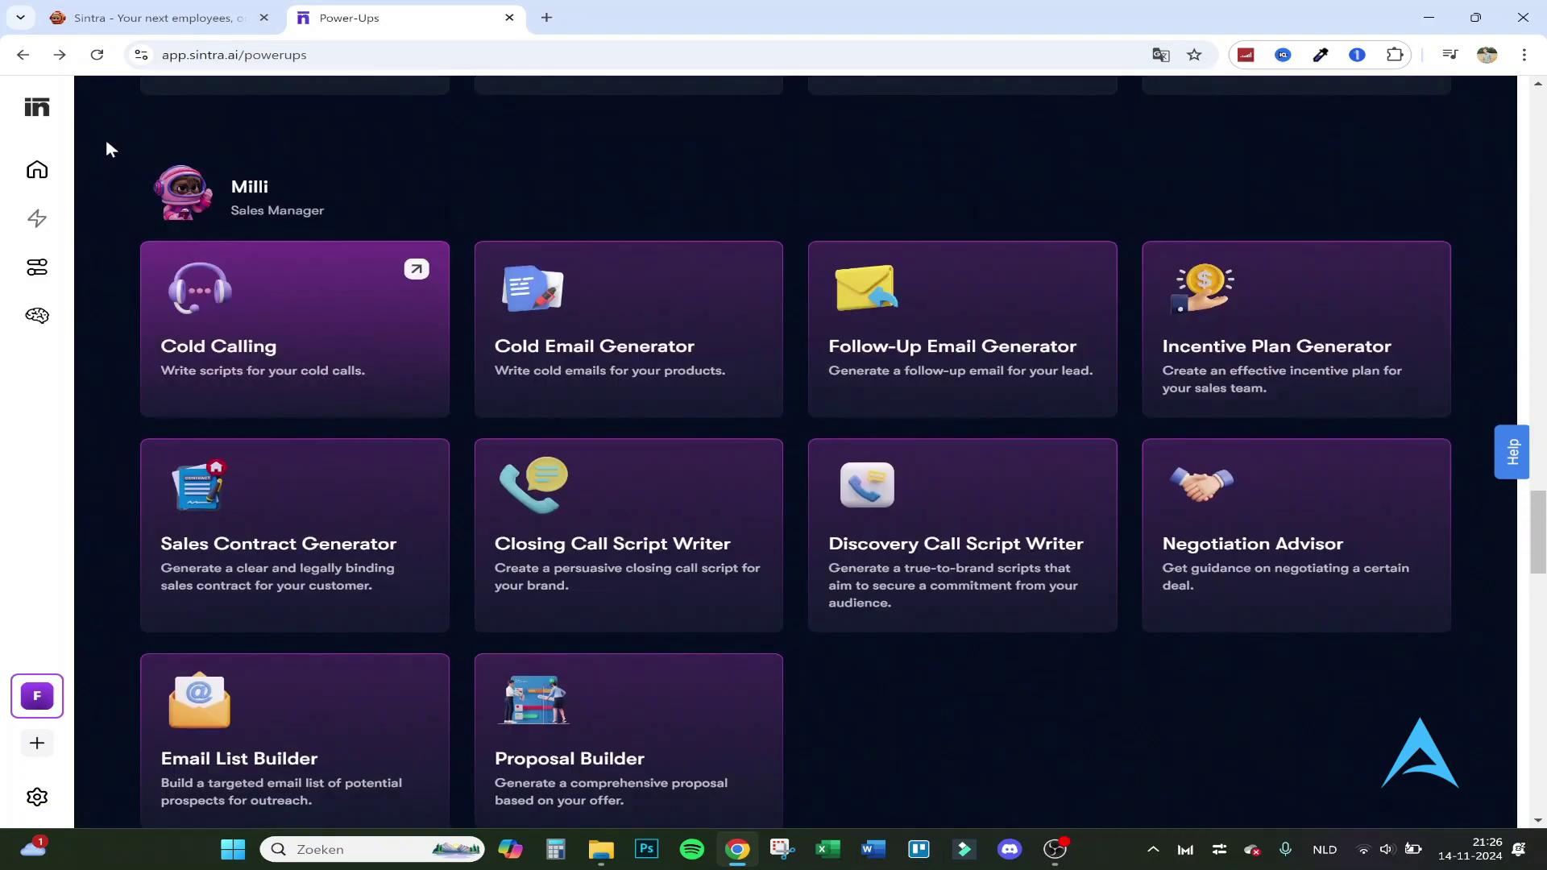
click(16, 103)
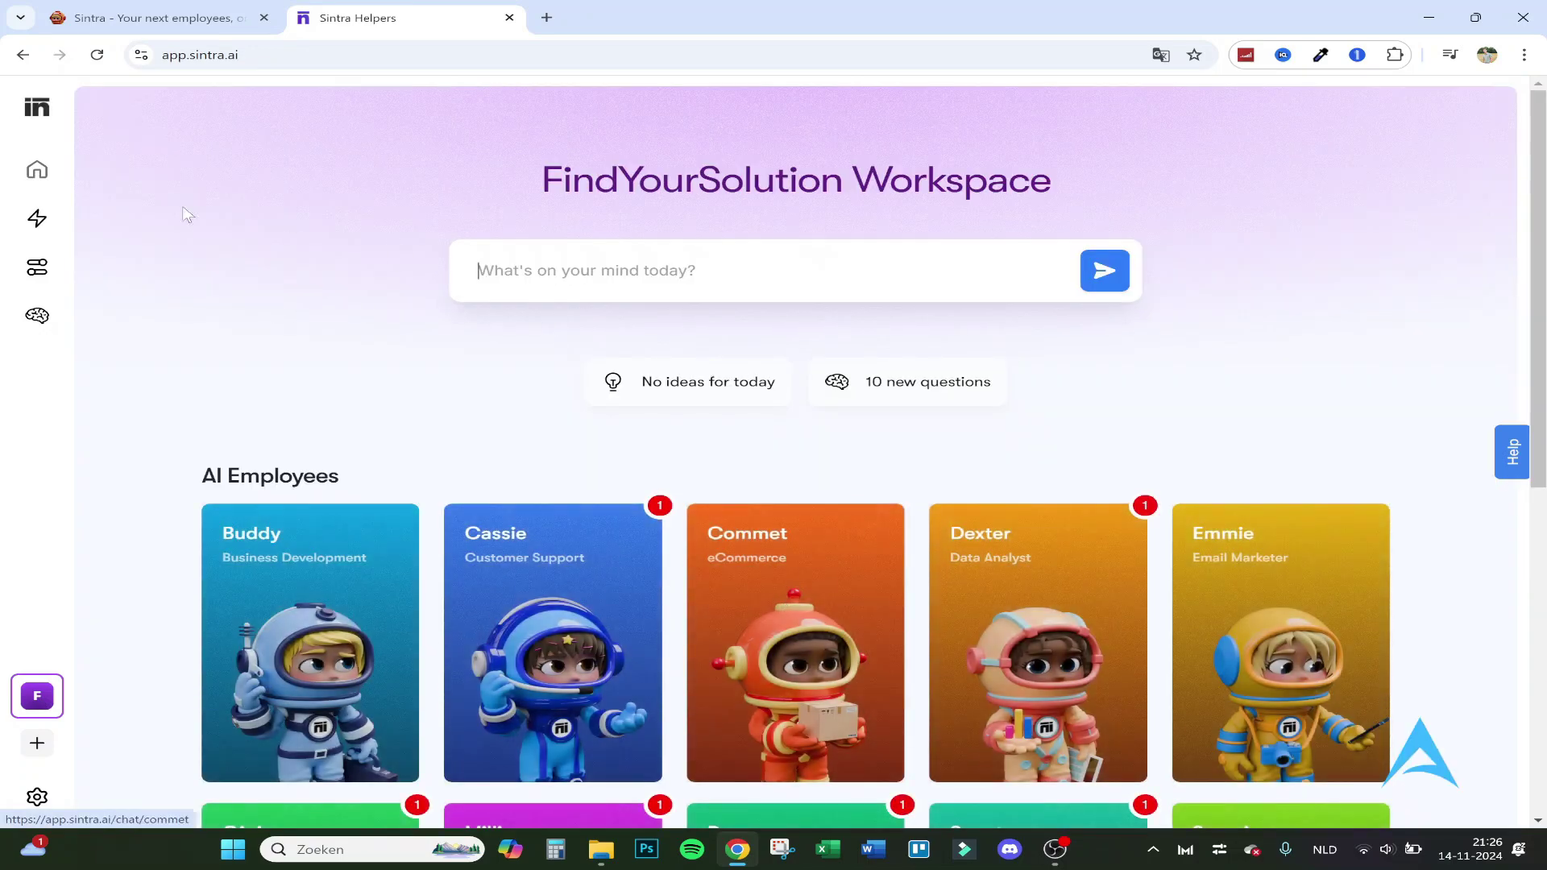
scroll(352, 272, down, 7)
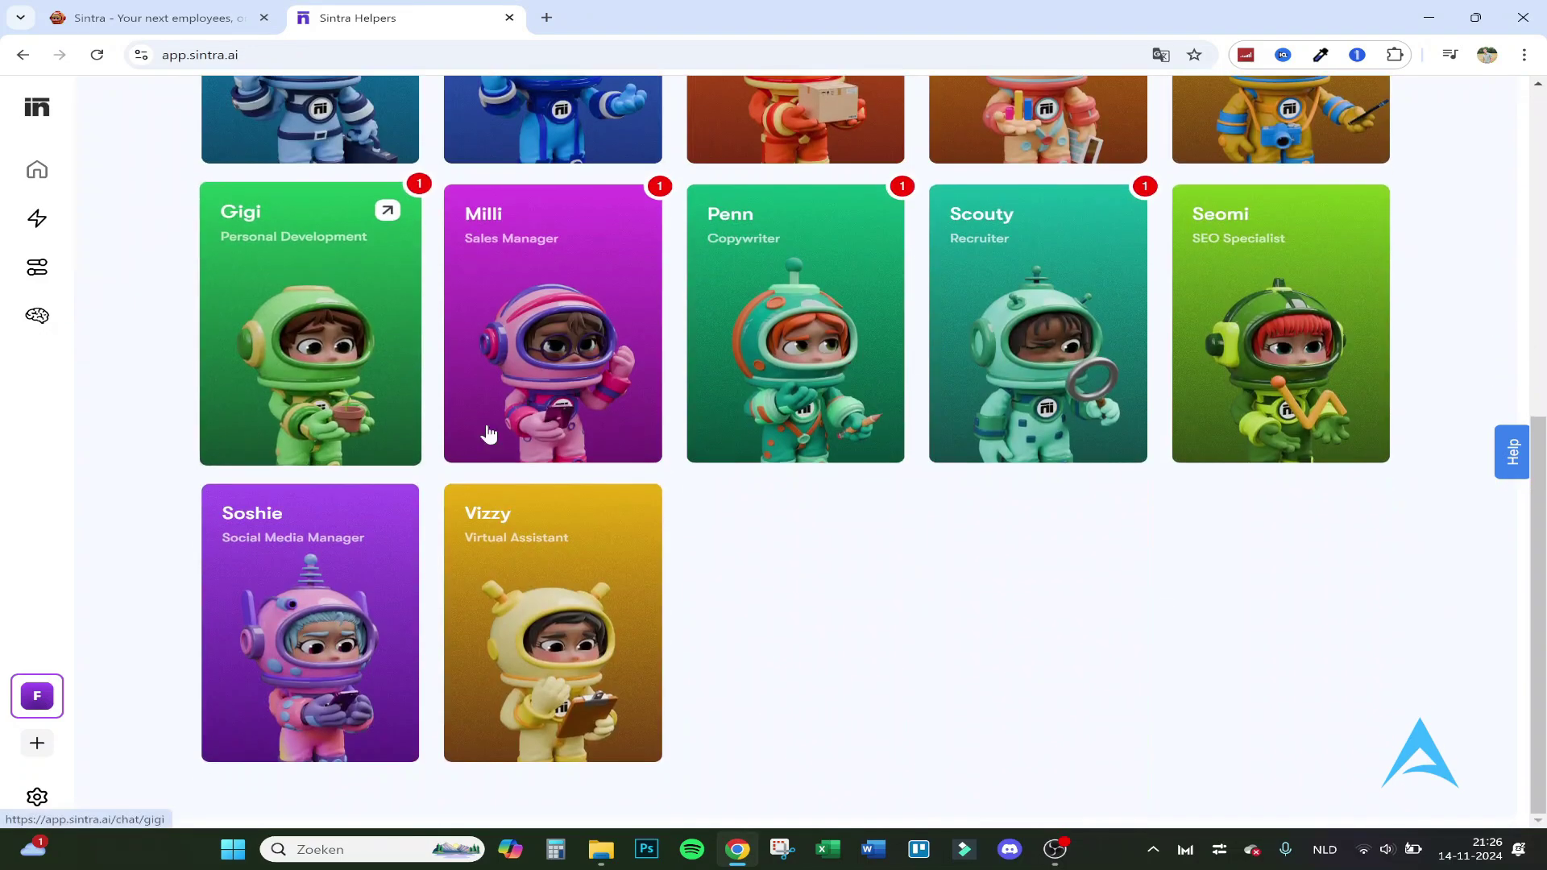
scroll(138, 335, up, 7)
click(37, 316)
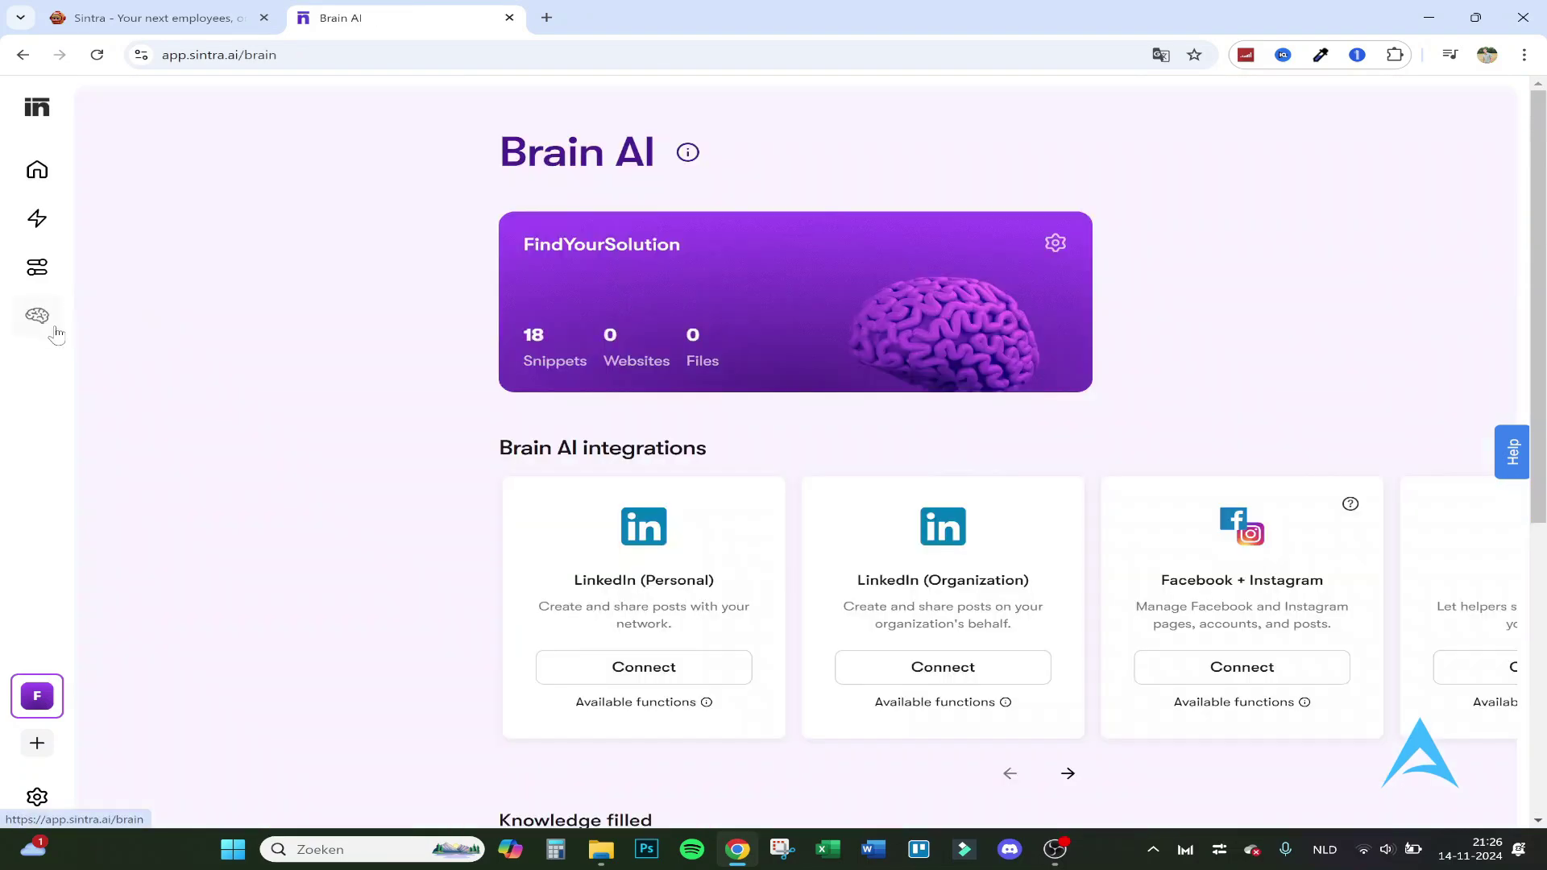
scroll(708, 501, down, 4)
scroll(553, 509, up, 2)
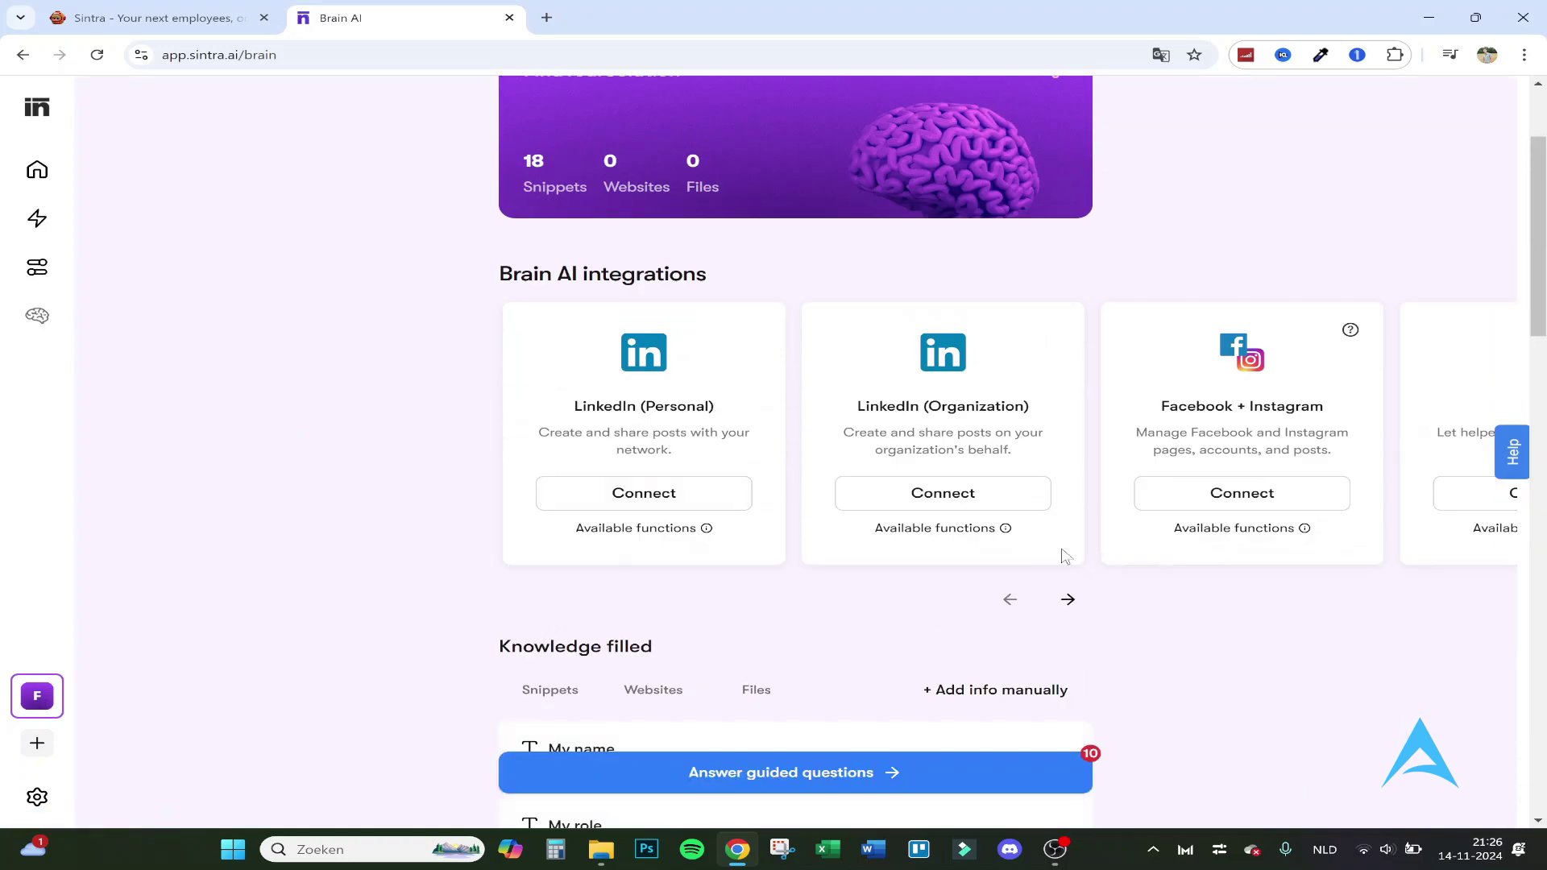
click(1075, 604)
click(1079, 607)
click(1079, 607)
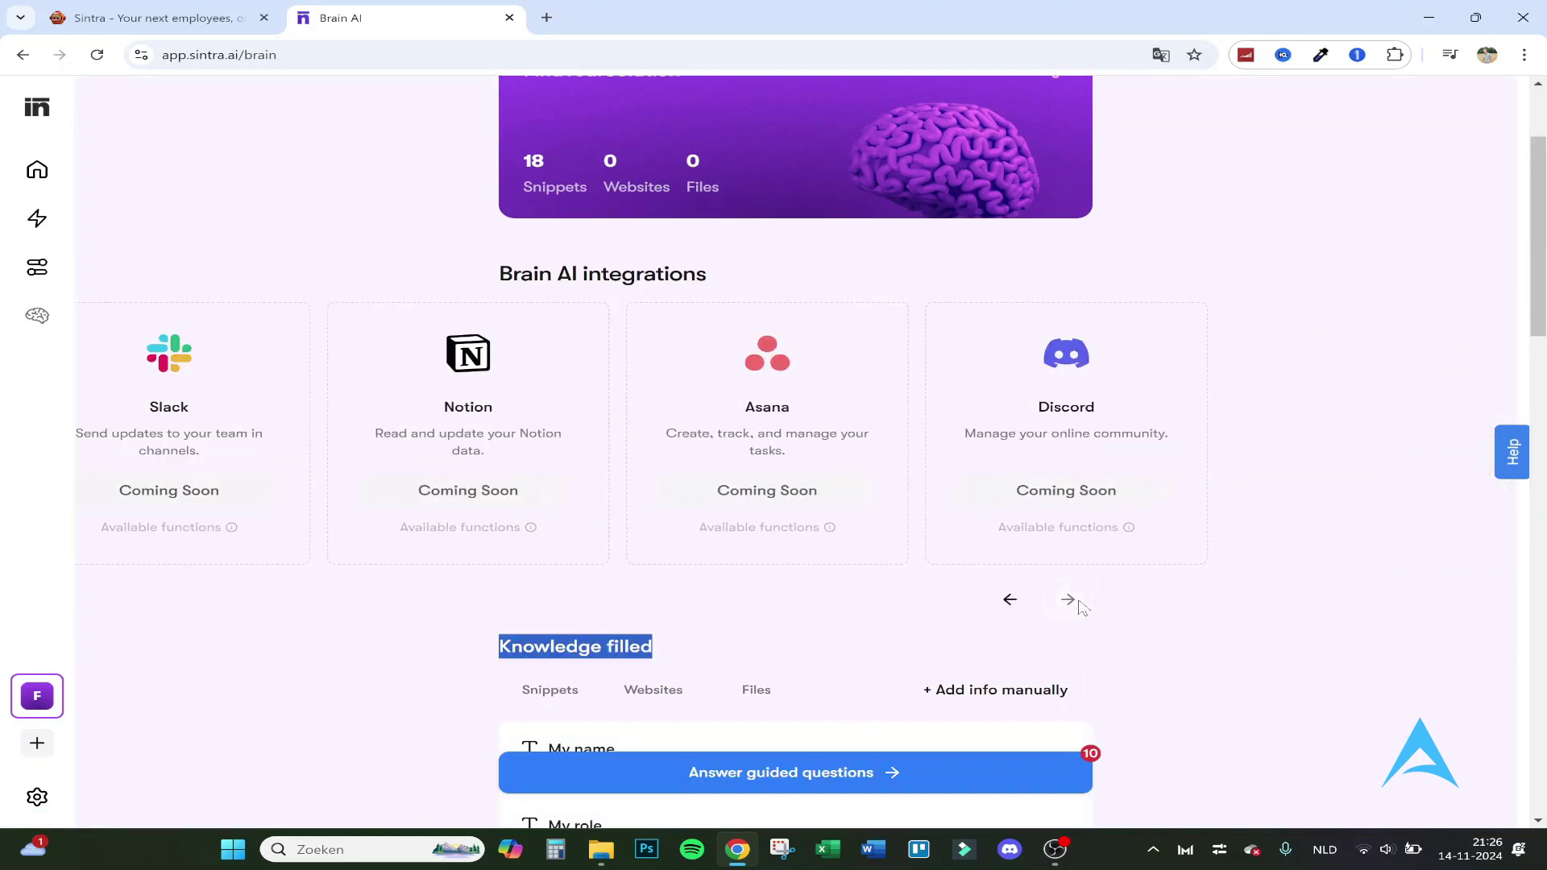
click(356, 210)
scroll(367, 213, down, 1)
scroll(367, 214, down, 5)
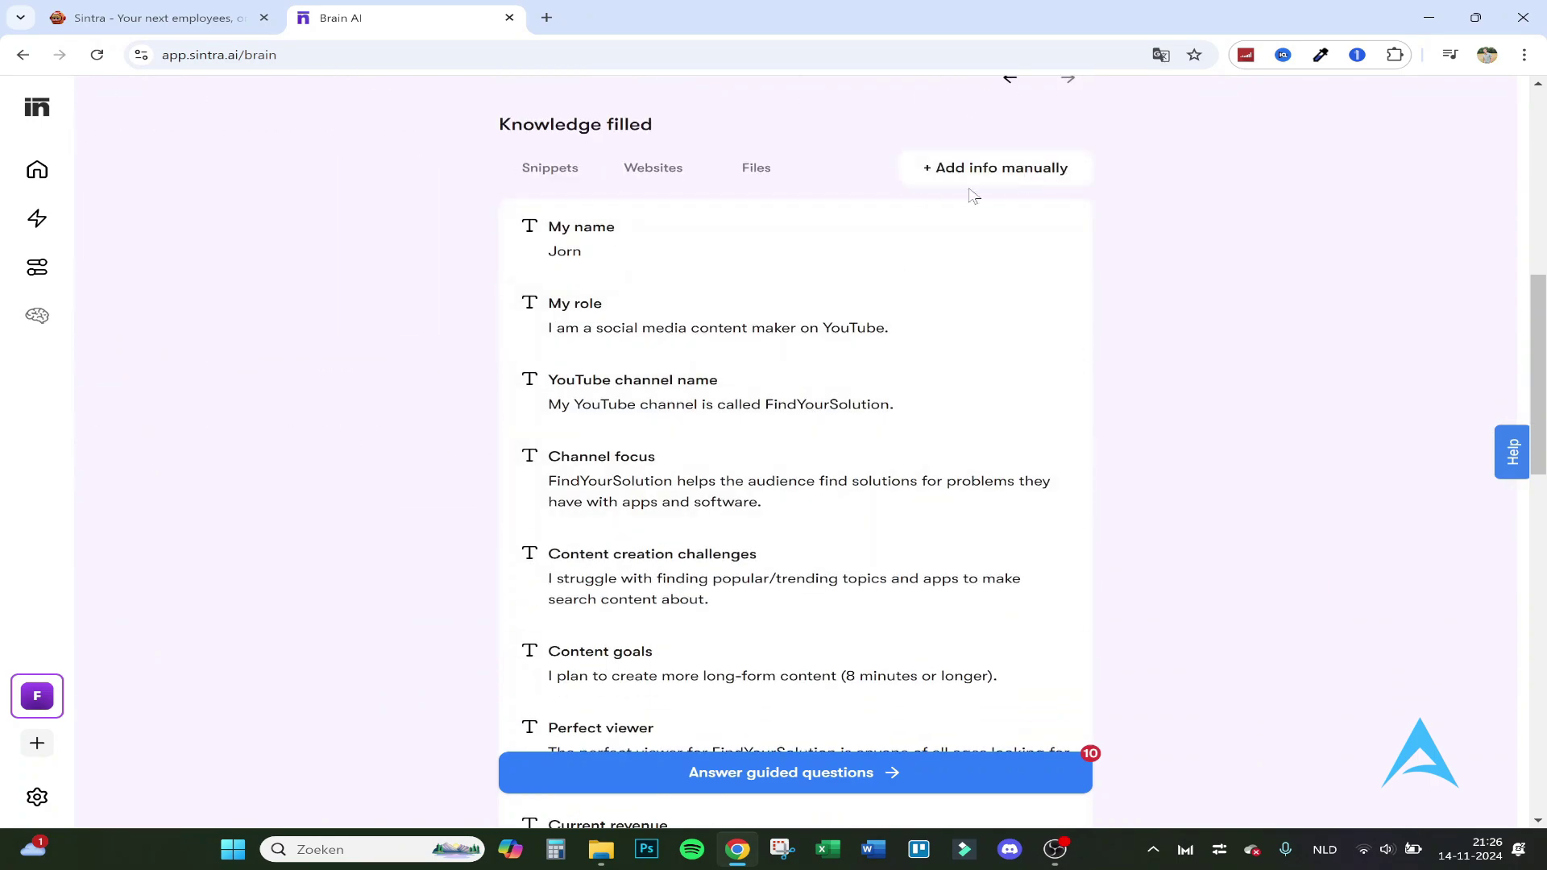
scroll(806, 390, up, 8)
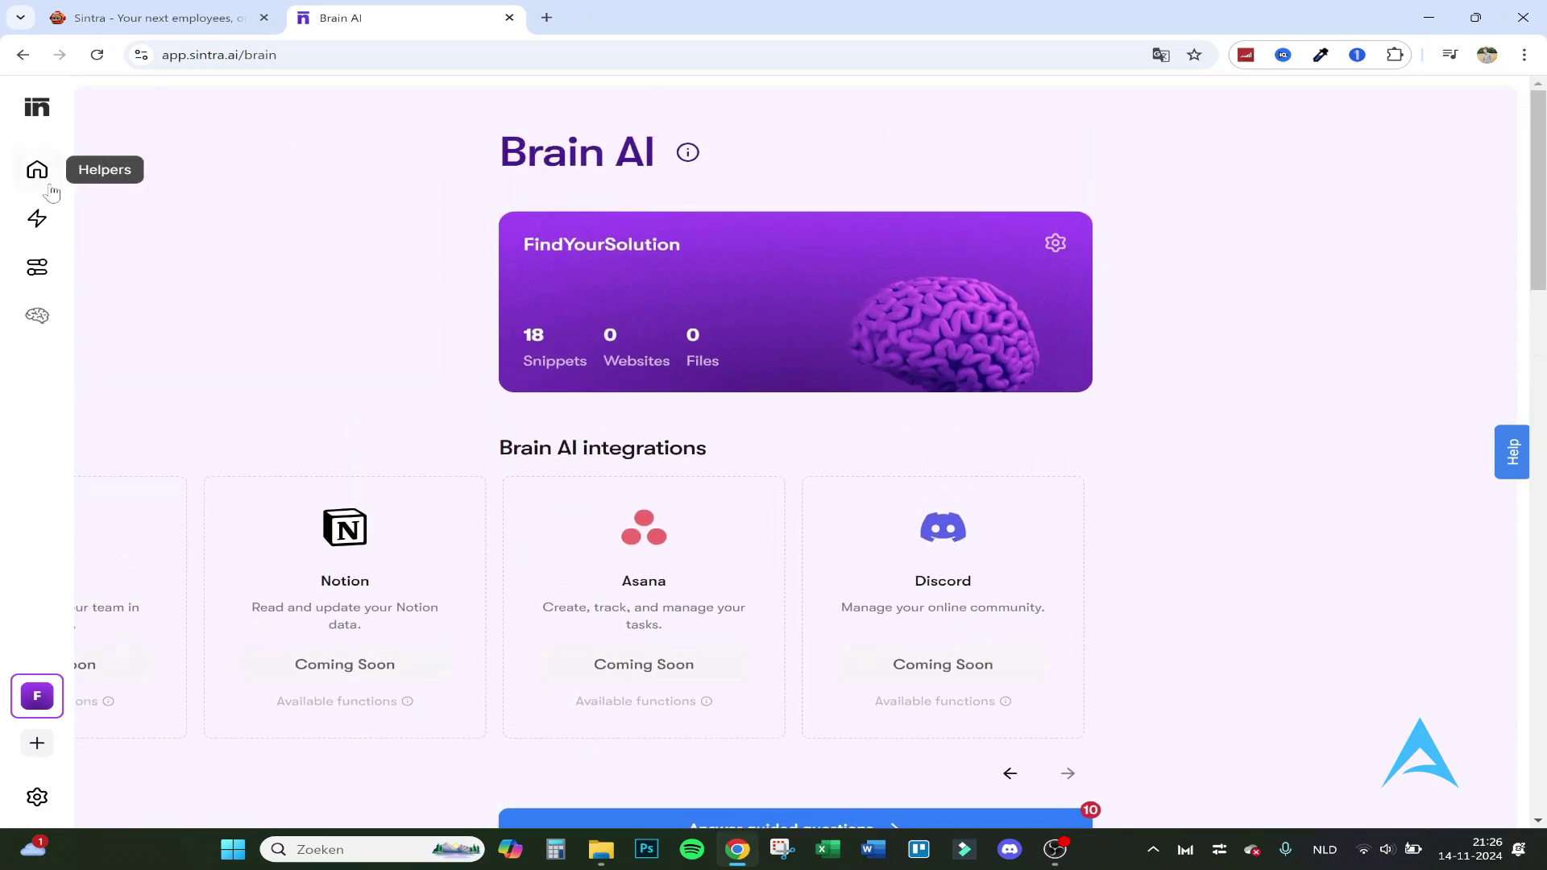
click(37, 170)
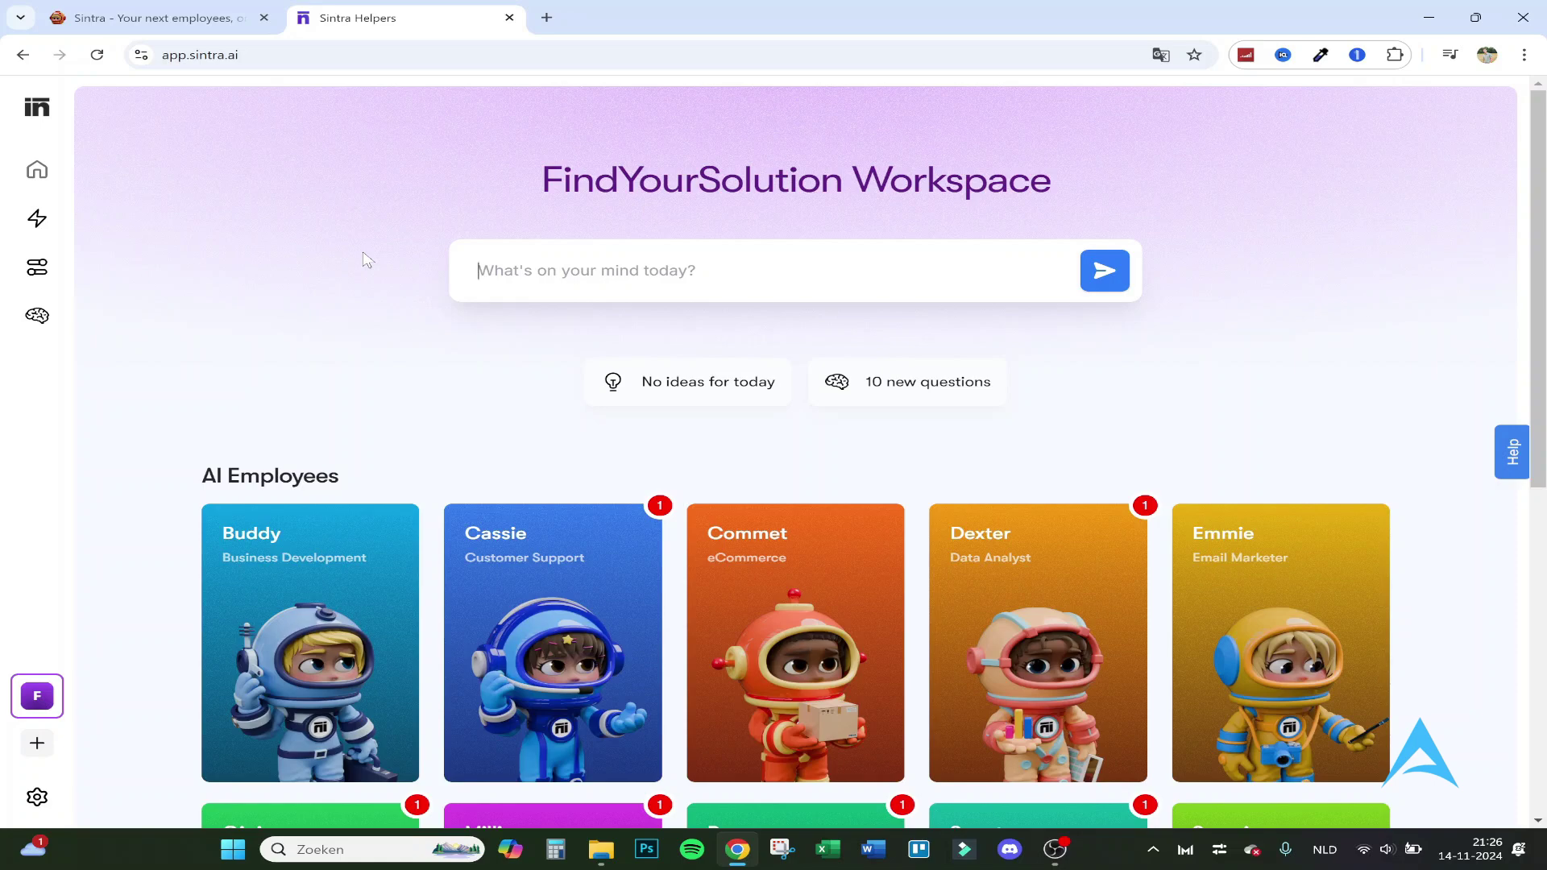
Step: Open the Sintra pricing page from the website
scroll(387, 262, down, 8)
scroll(419, 257, up, 8)
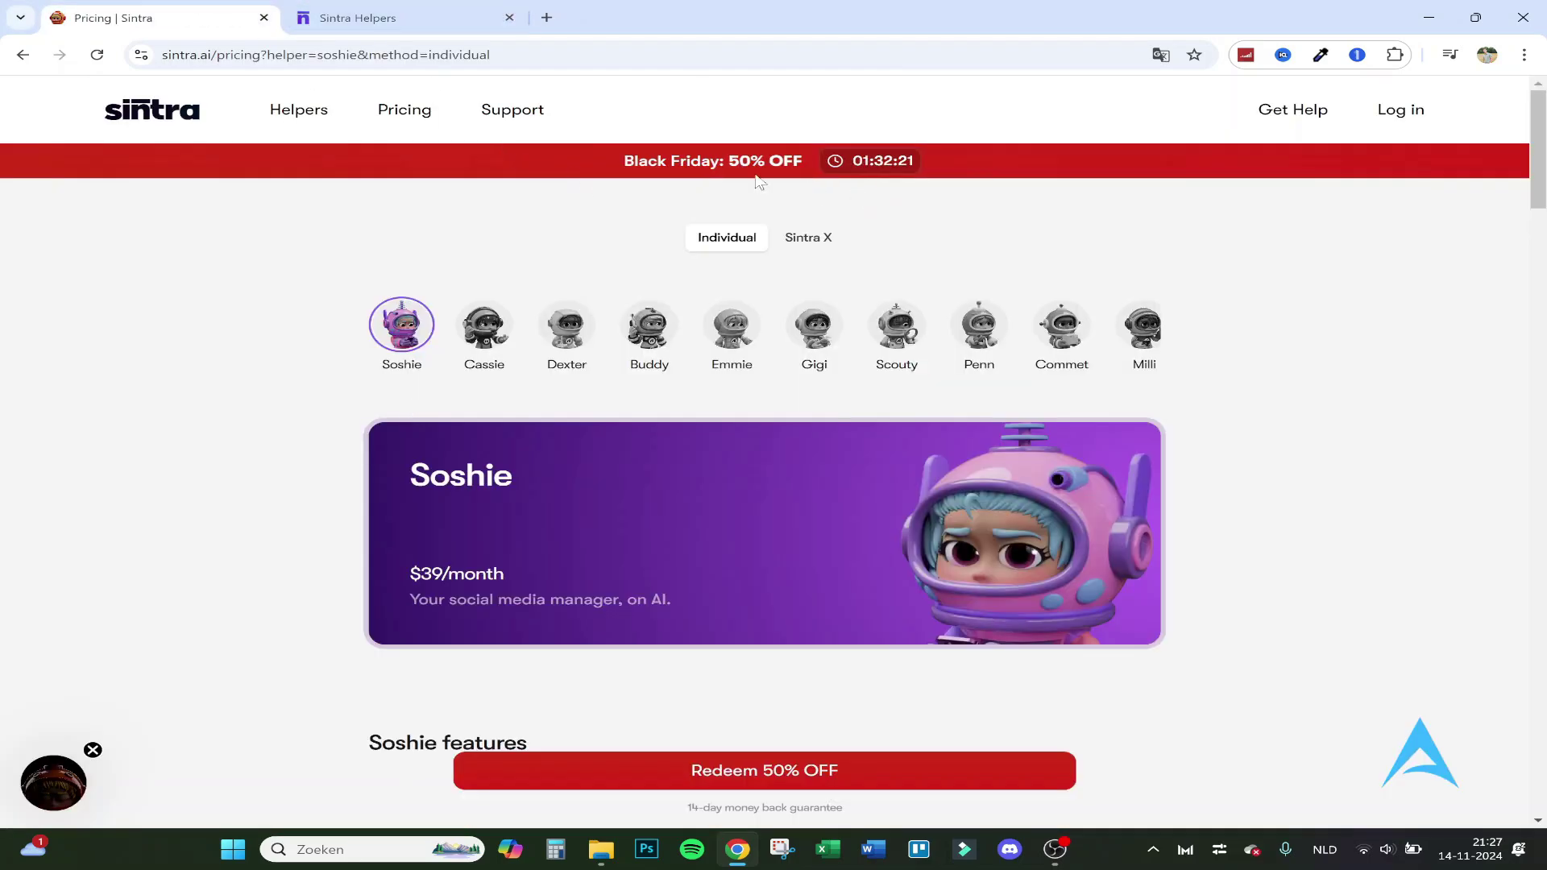
click(592, 187)
Step: Compare individual plan prices for Cassie, Gigi, Penn, Commet and Milli, then show Sintra X
click(484, 338)
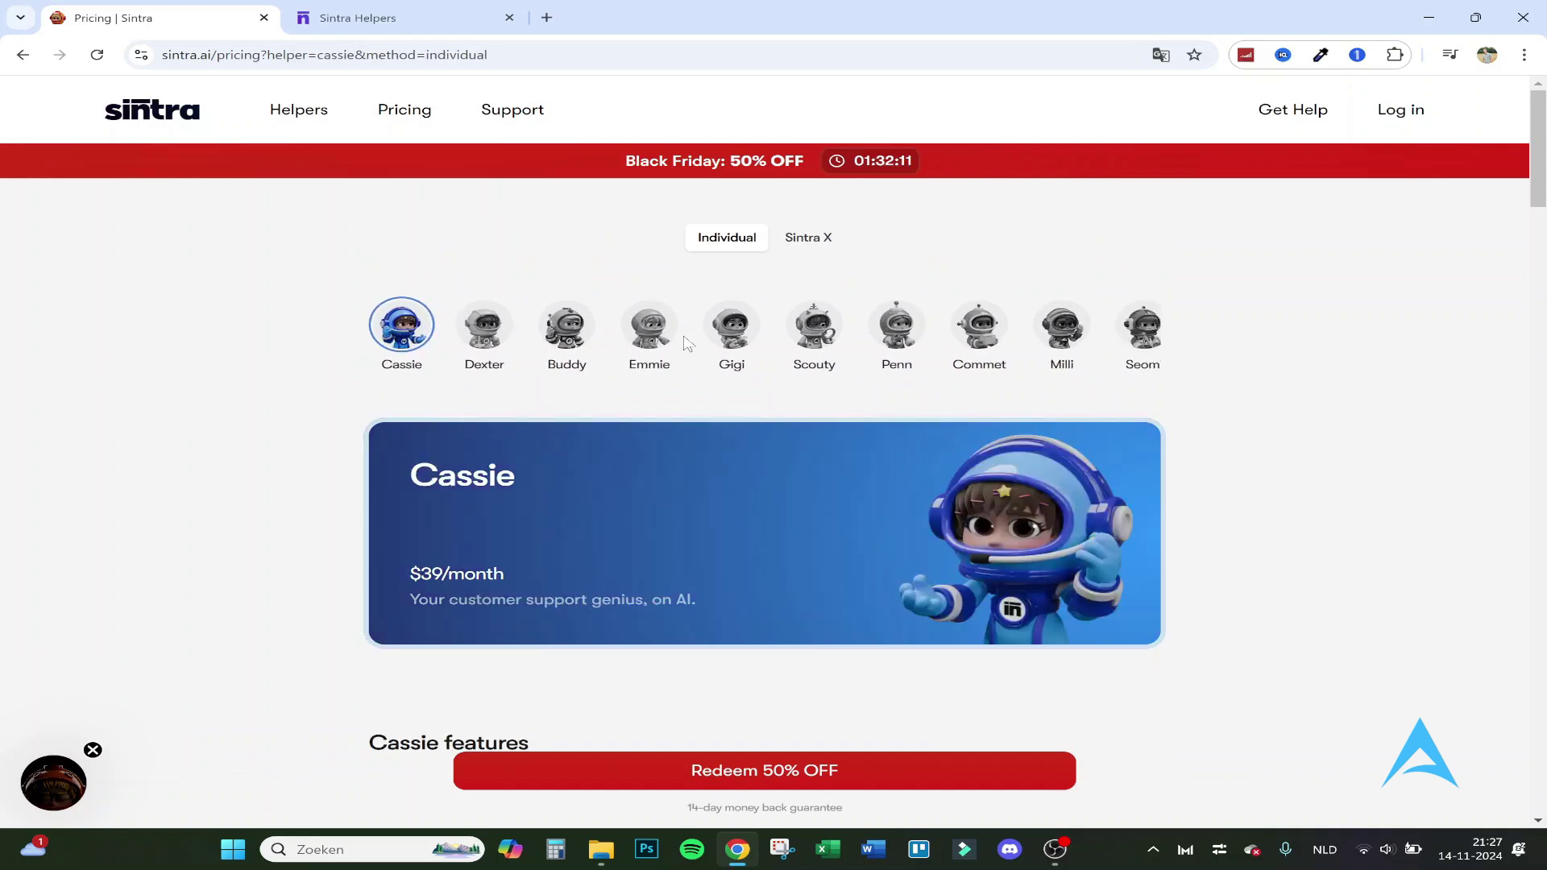
click(724, 343)
click(797, 327)
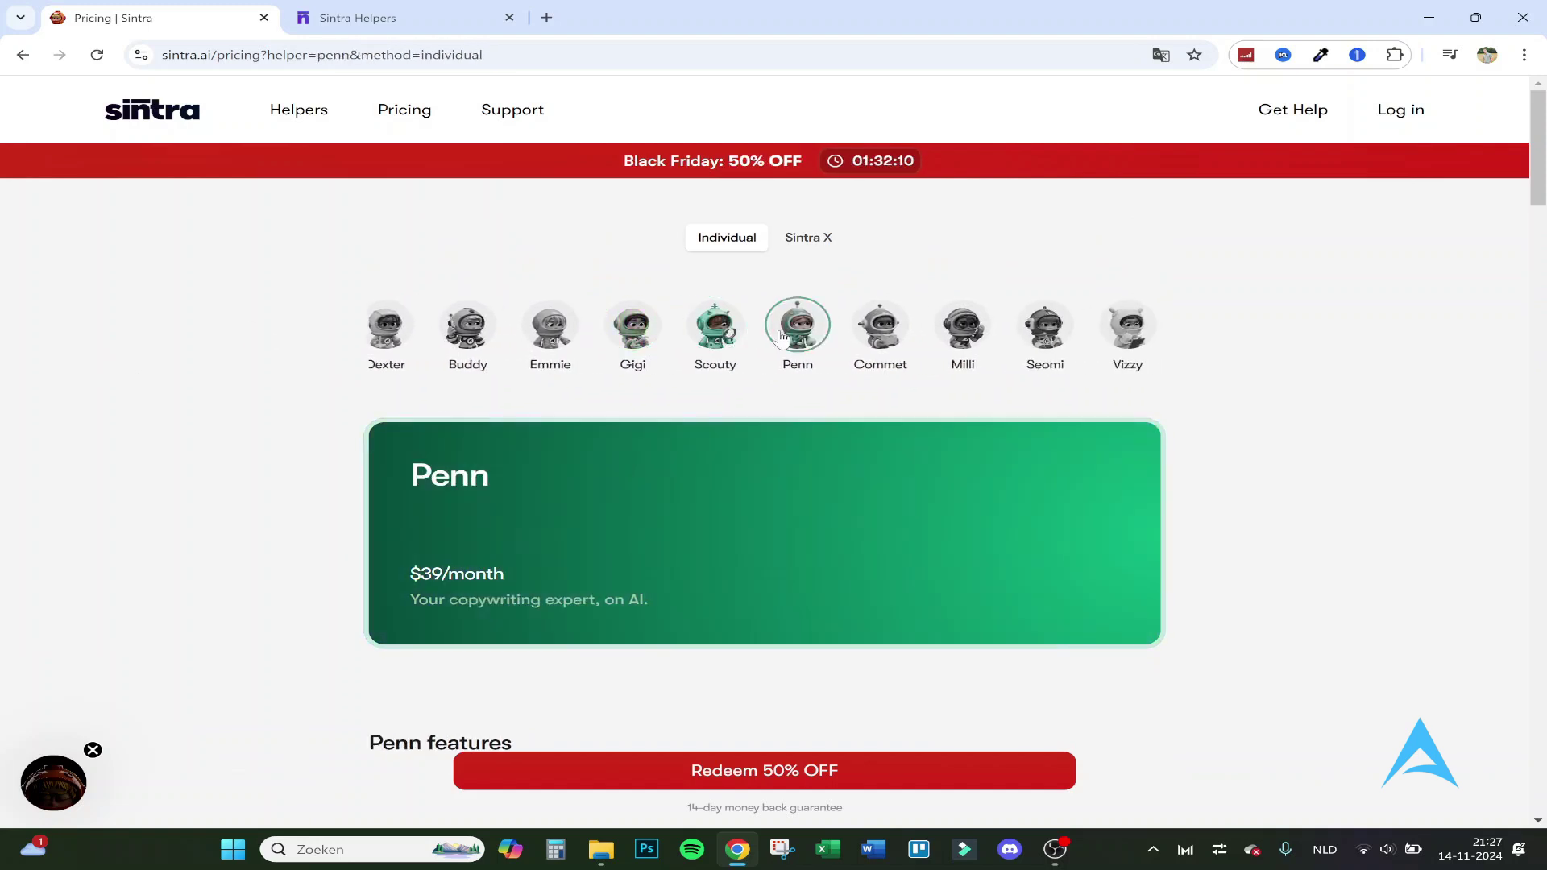
click(879, 326)
click(952, 328)
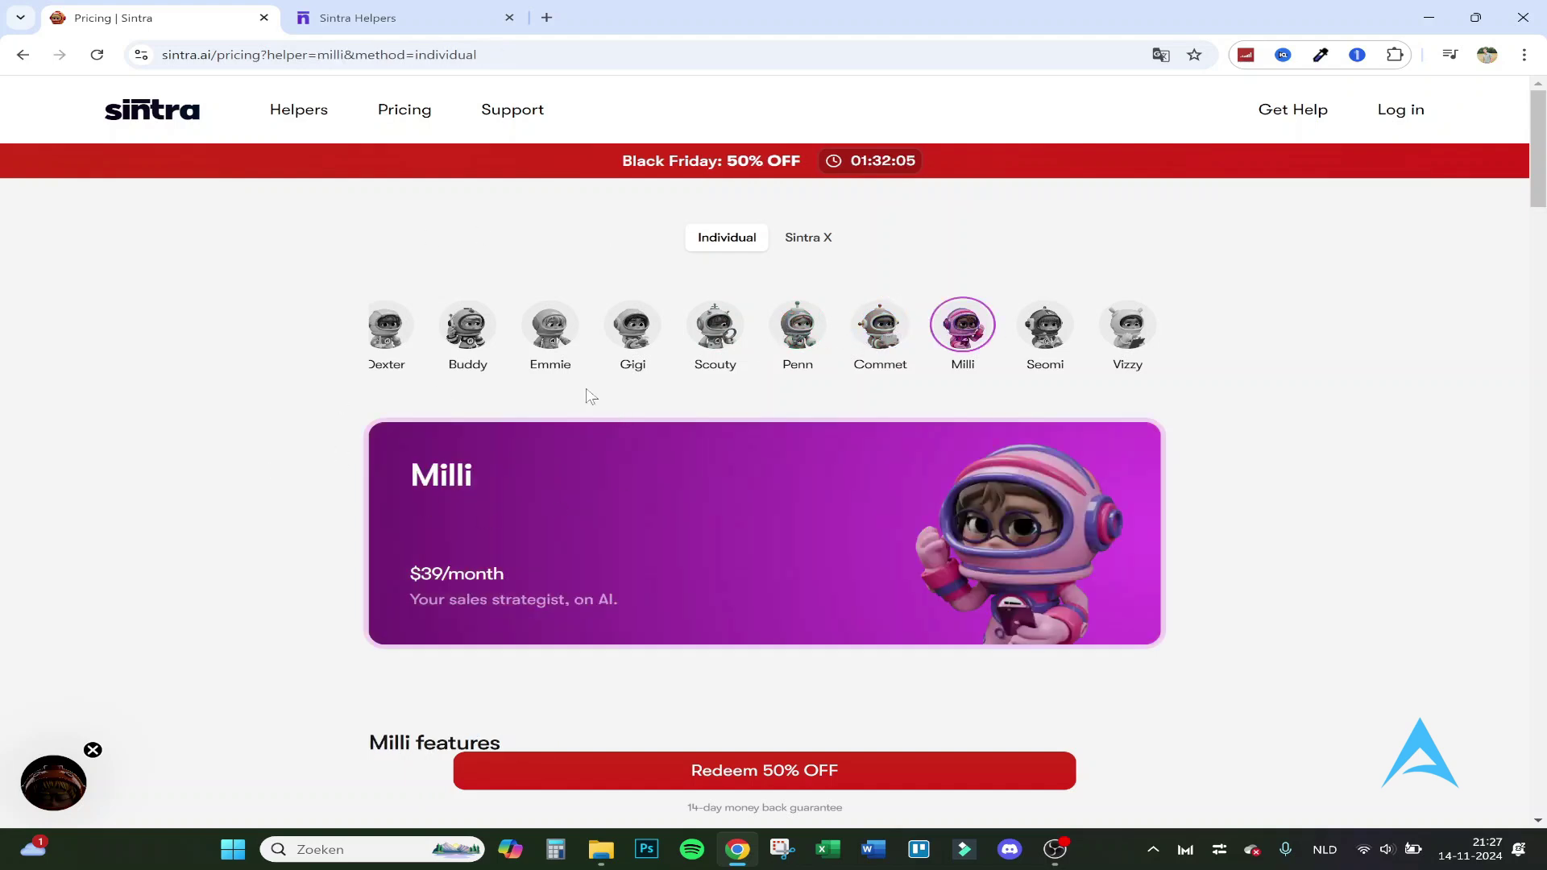
click(188, 526)
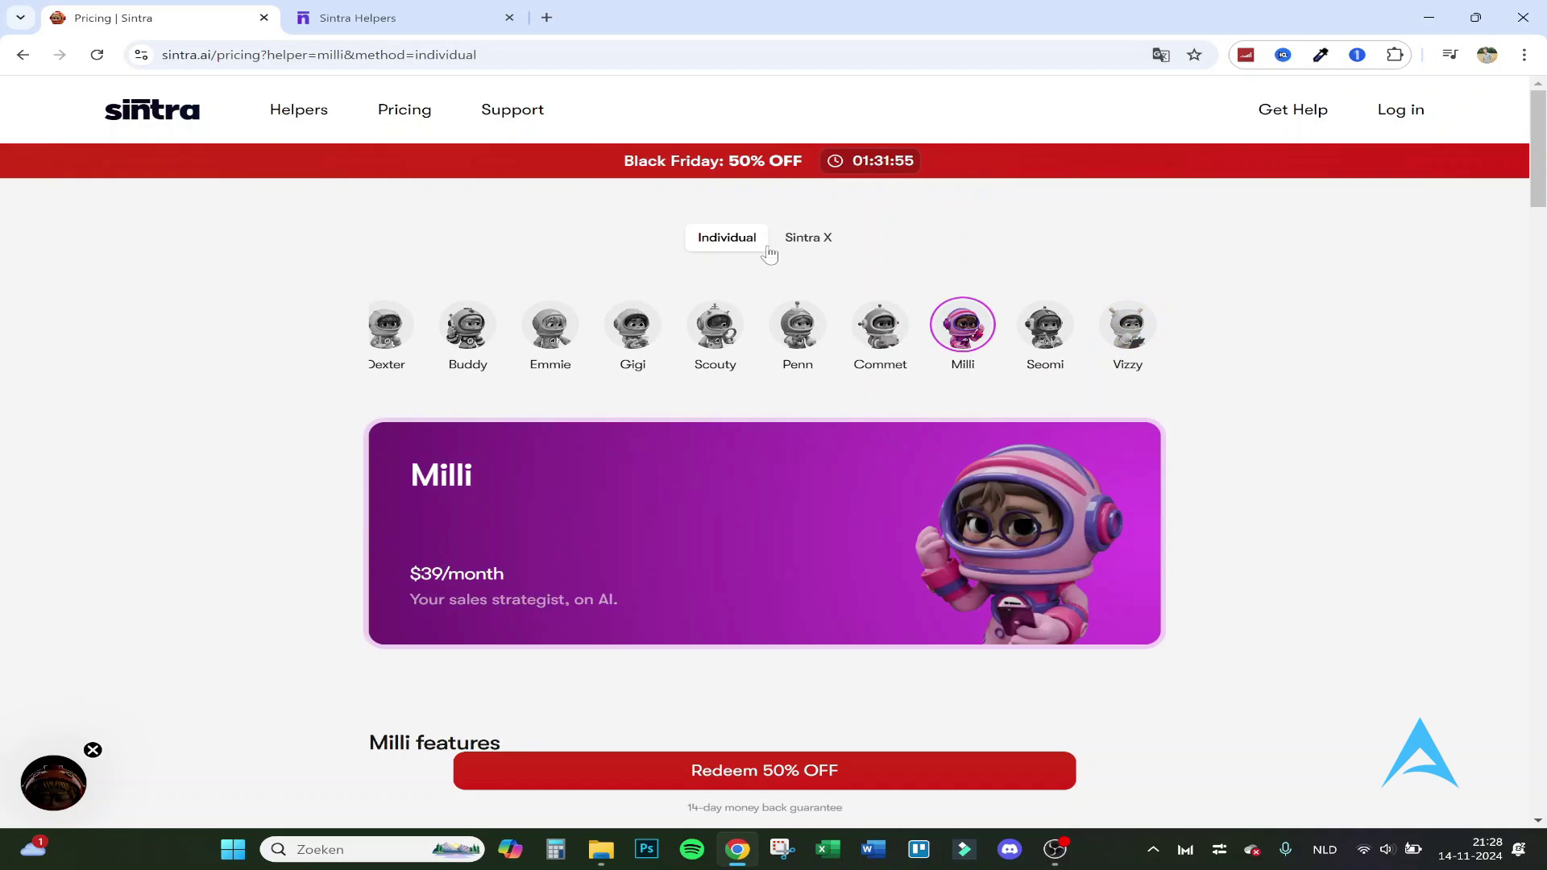
click(802, 242)
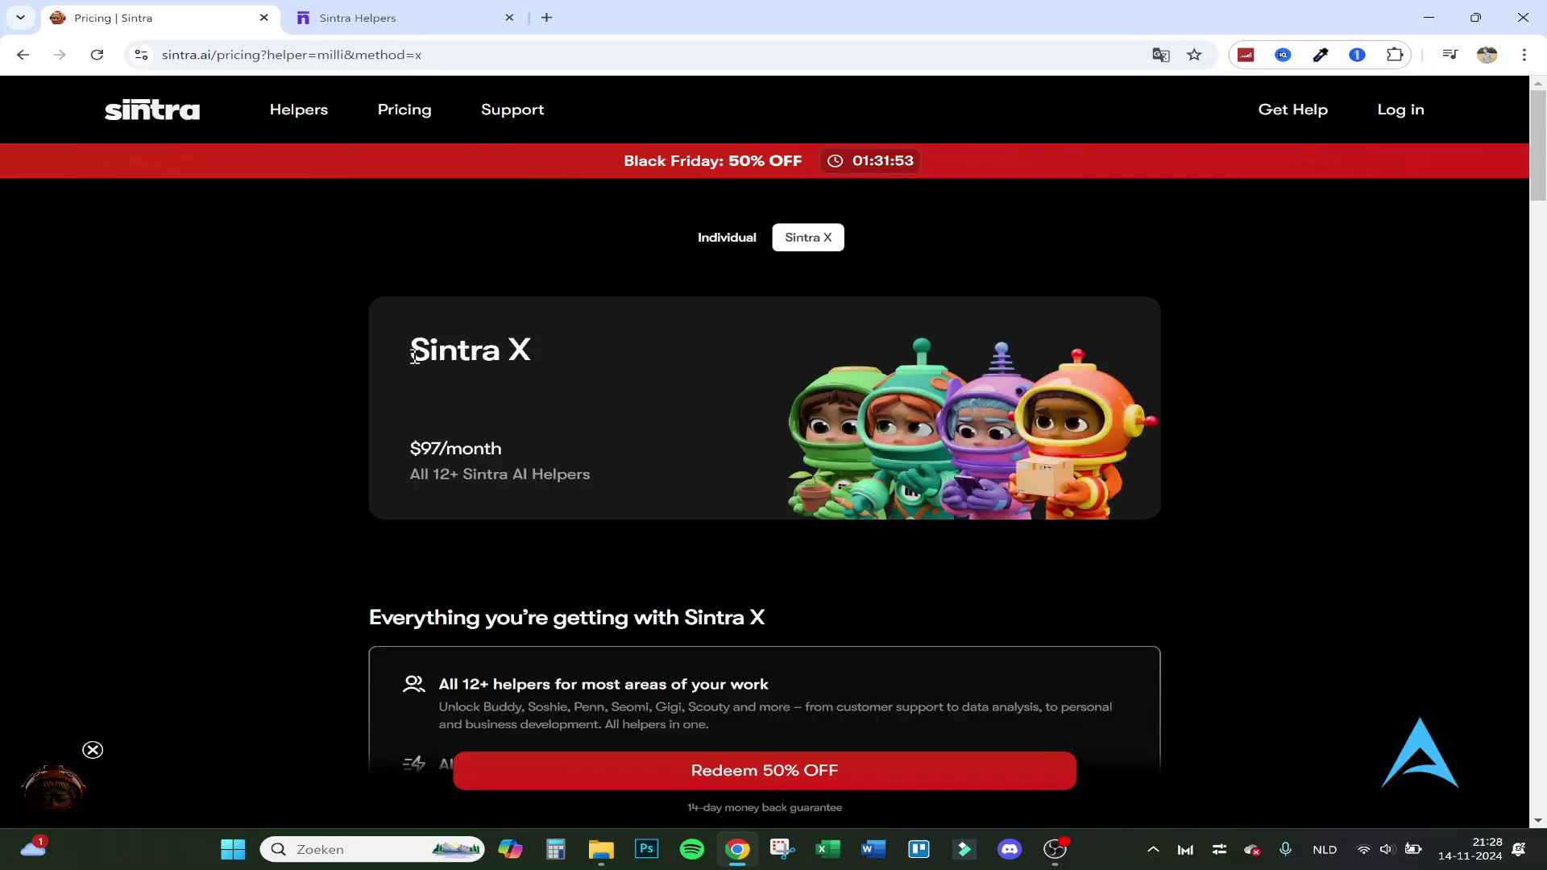
drag(413, 357, 737, 446)
click(383, 626)
scroll(799, 500, down, 10)
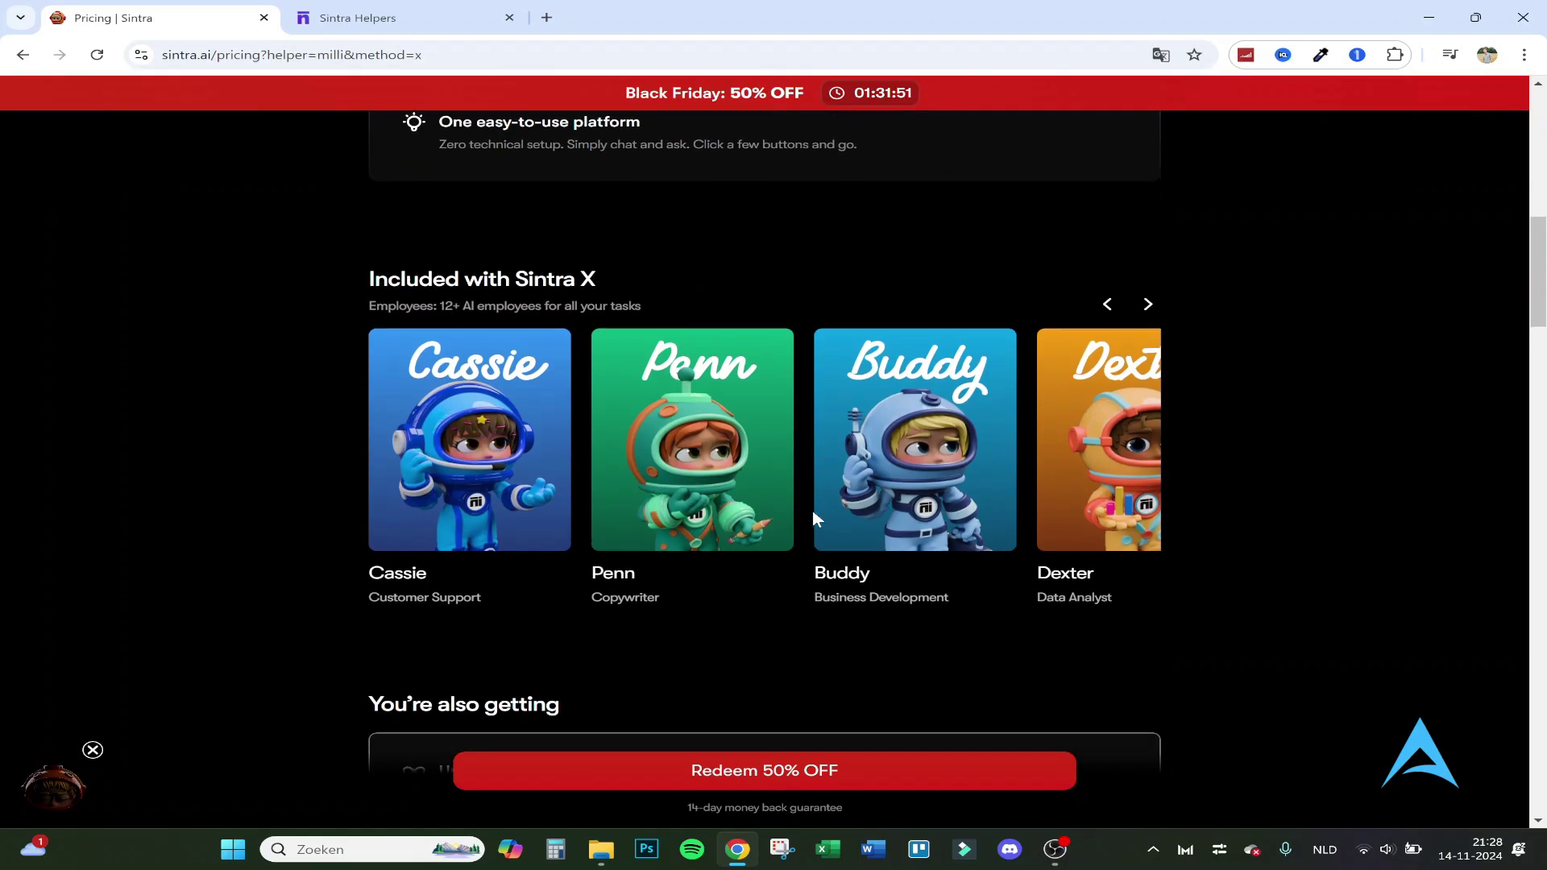
scroll(676, 318, up, 10)
click(714, 242)
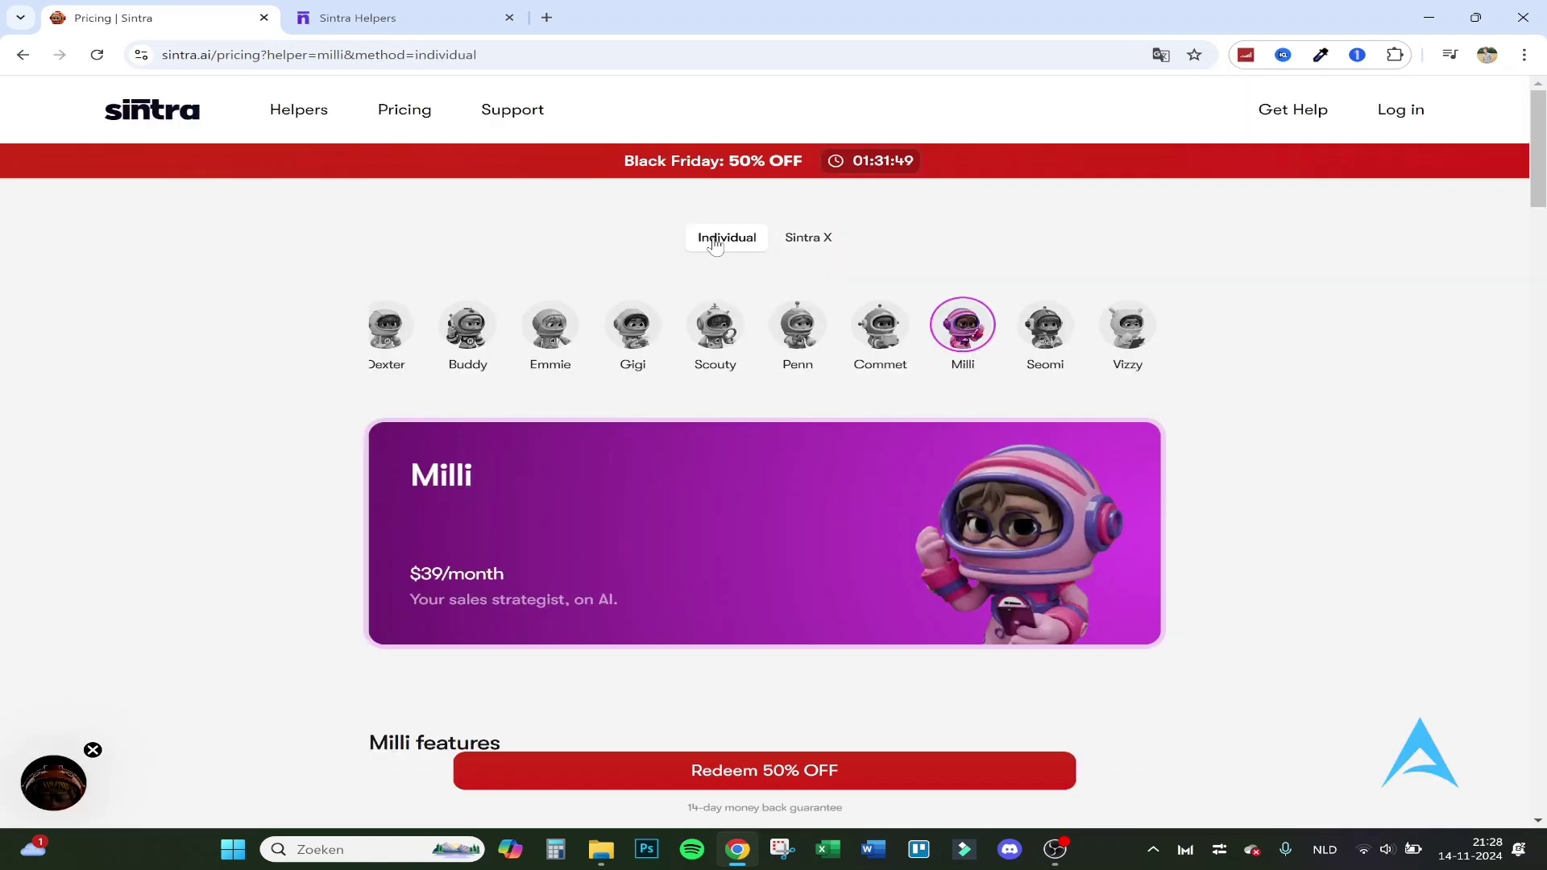
scroll(632, 420, down, 12)
scroll(335, 368, up, 3)
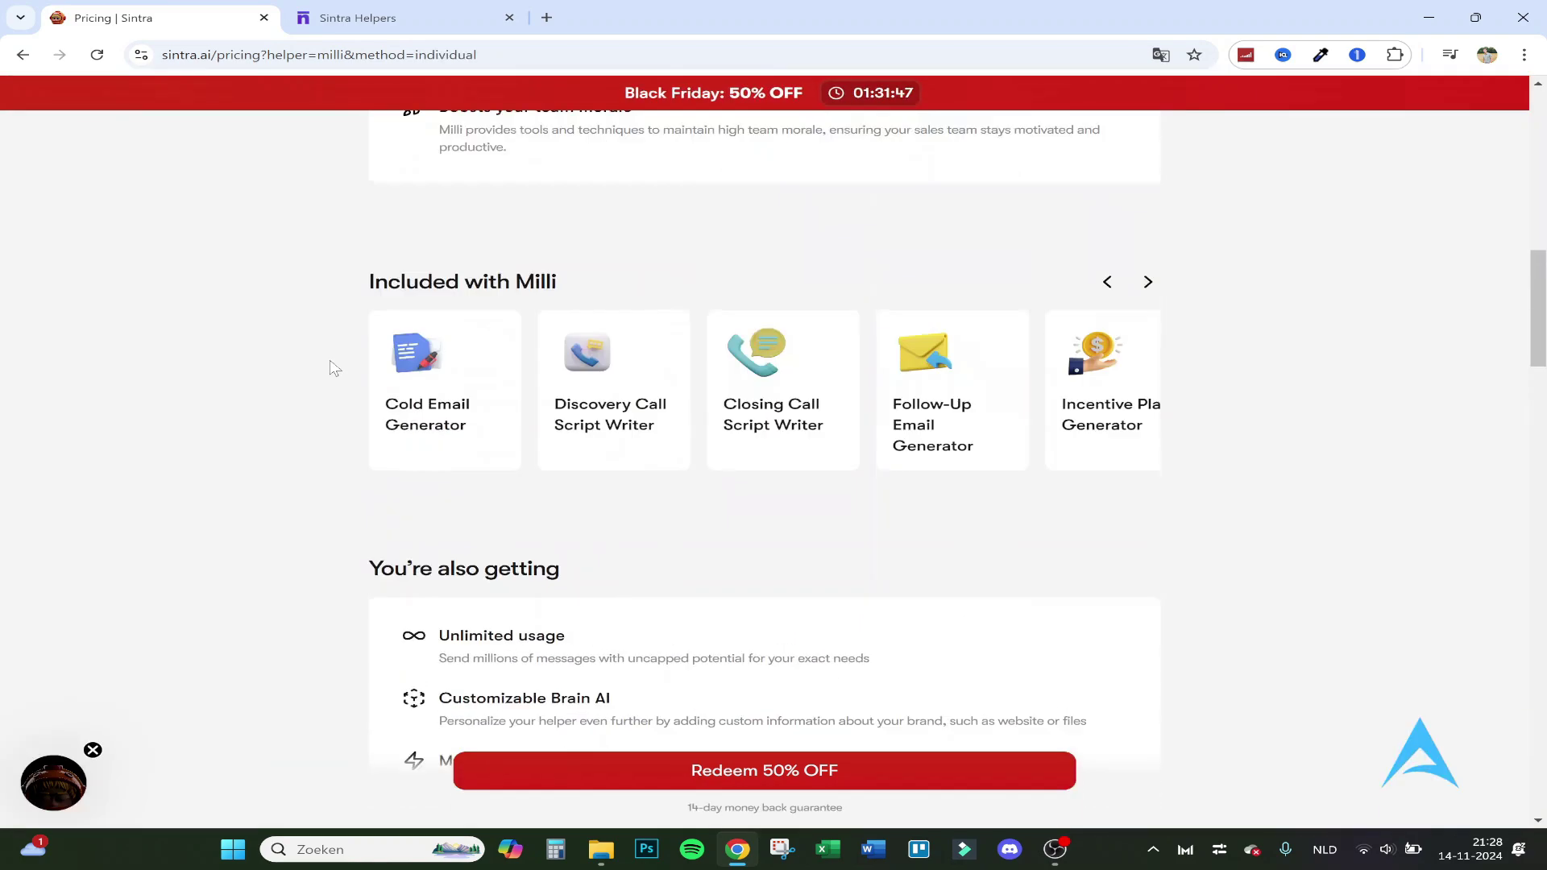
scroll(335, 369, up, 1)
drag(348, 425, 778, 441)
click(779, 442)
scroll(615, 449, up, 6)
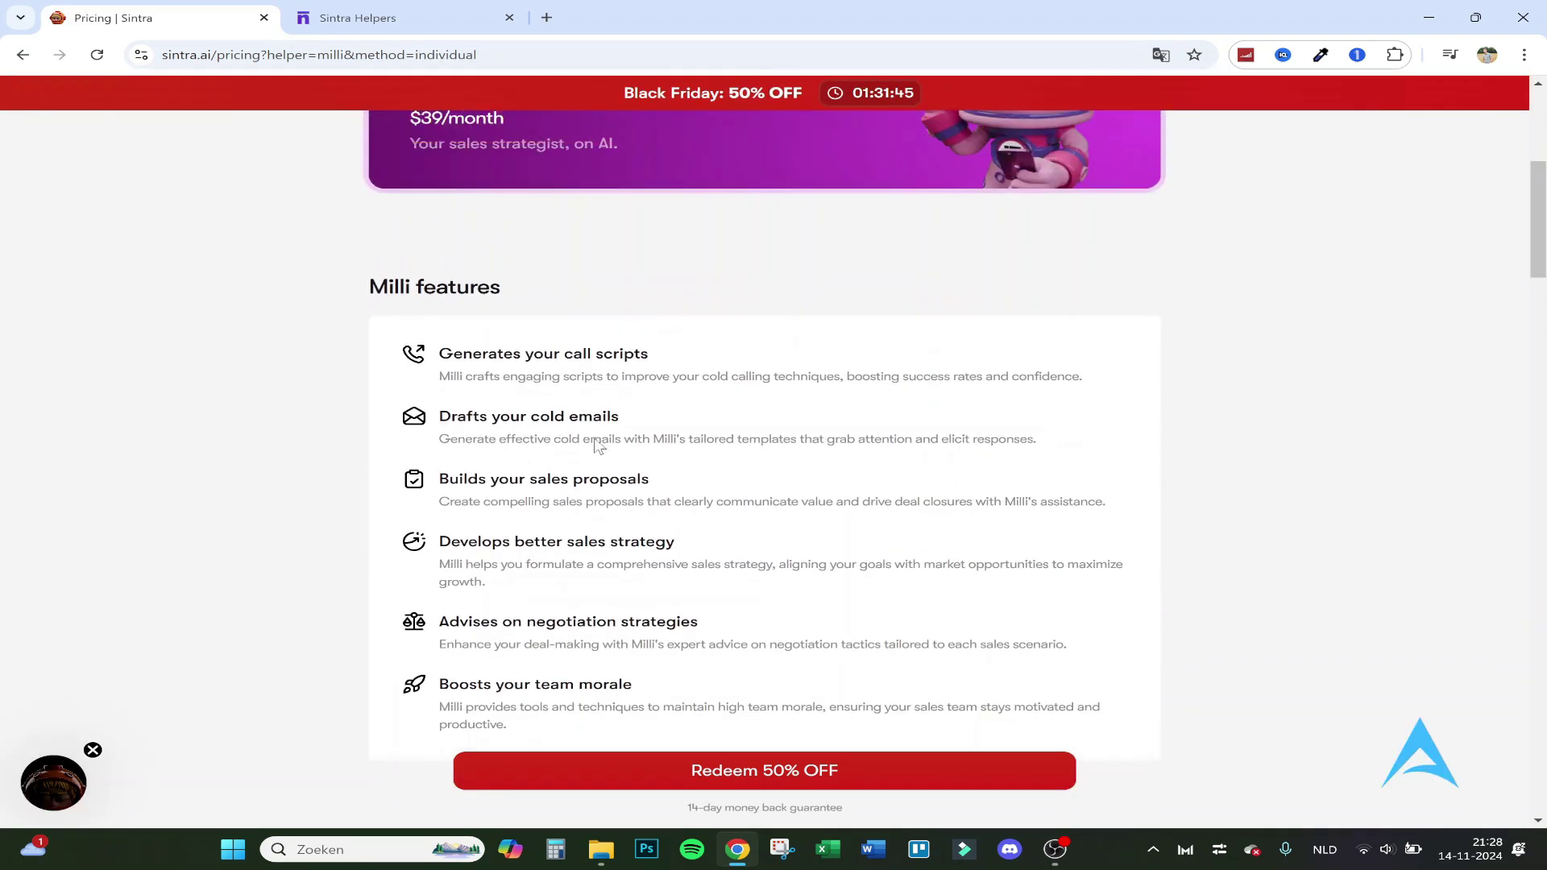
drag(469, 395, 791, 397)
click(957, 409)
scroll(957, 409, up, 5)
click(839, 763)
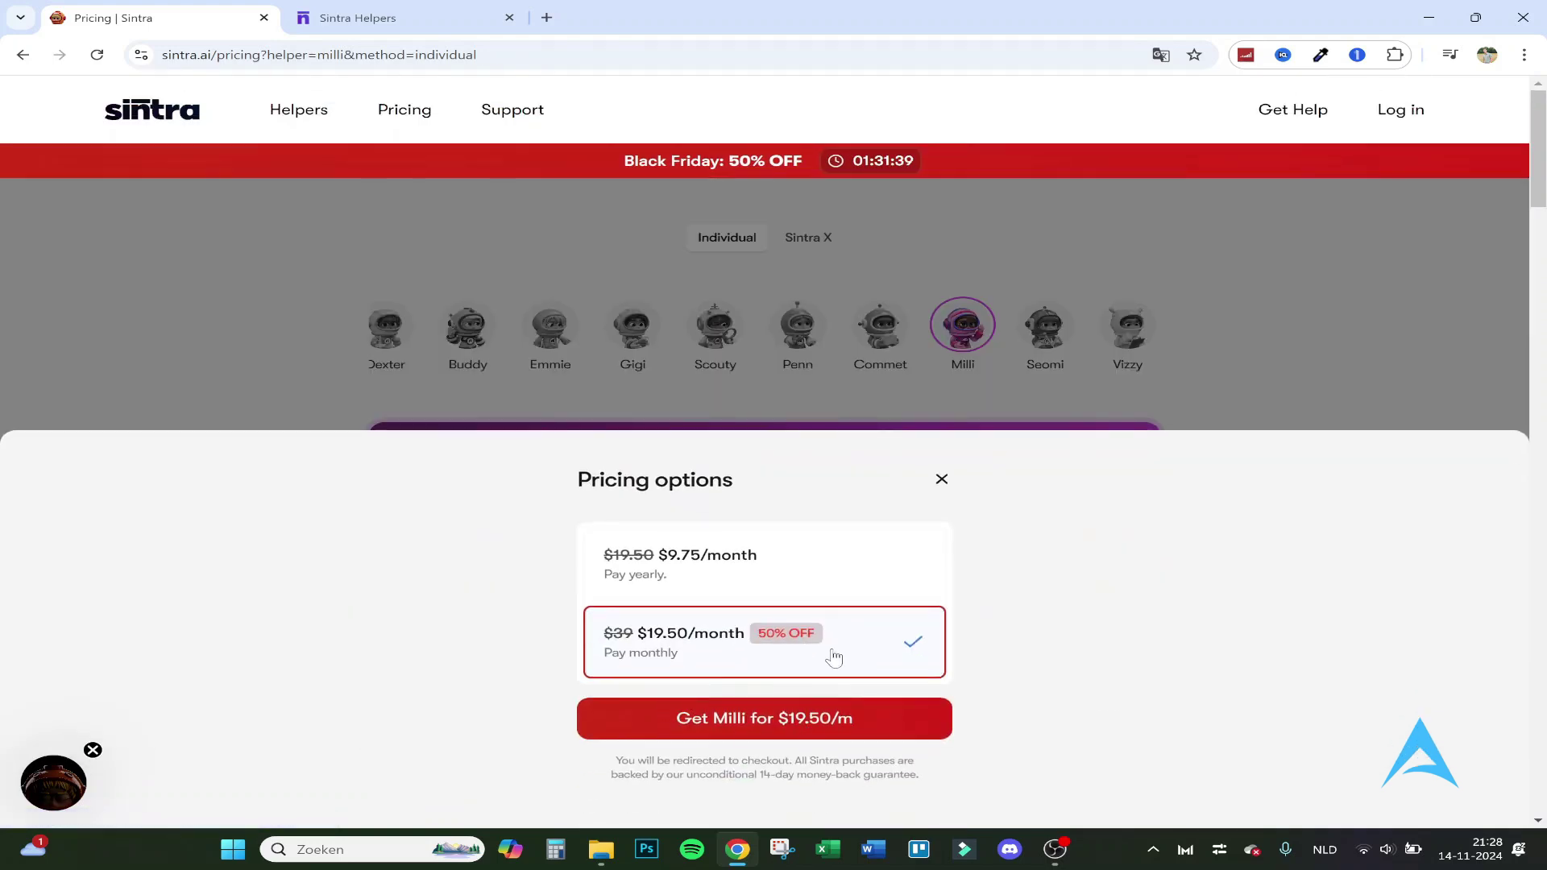
click(769, 574)
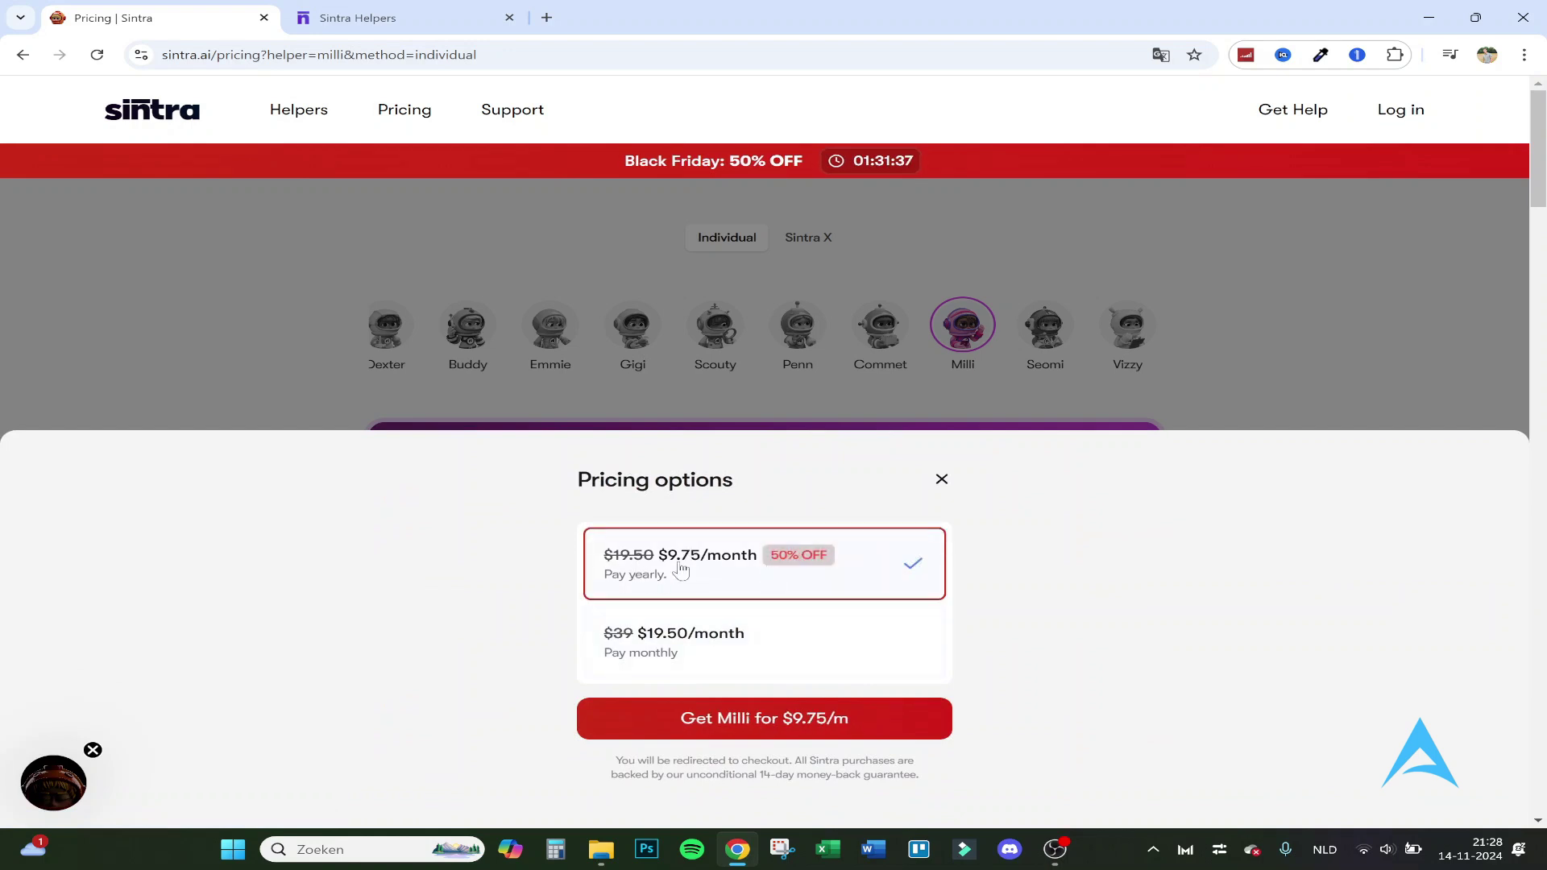
click(941, 480)
Step: Bring the Sintra X plan back up and scroll through its details
click(819, 243)
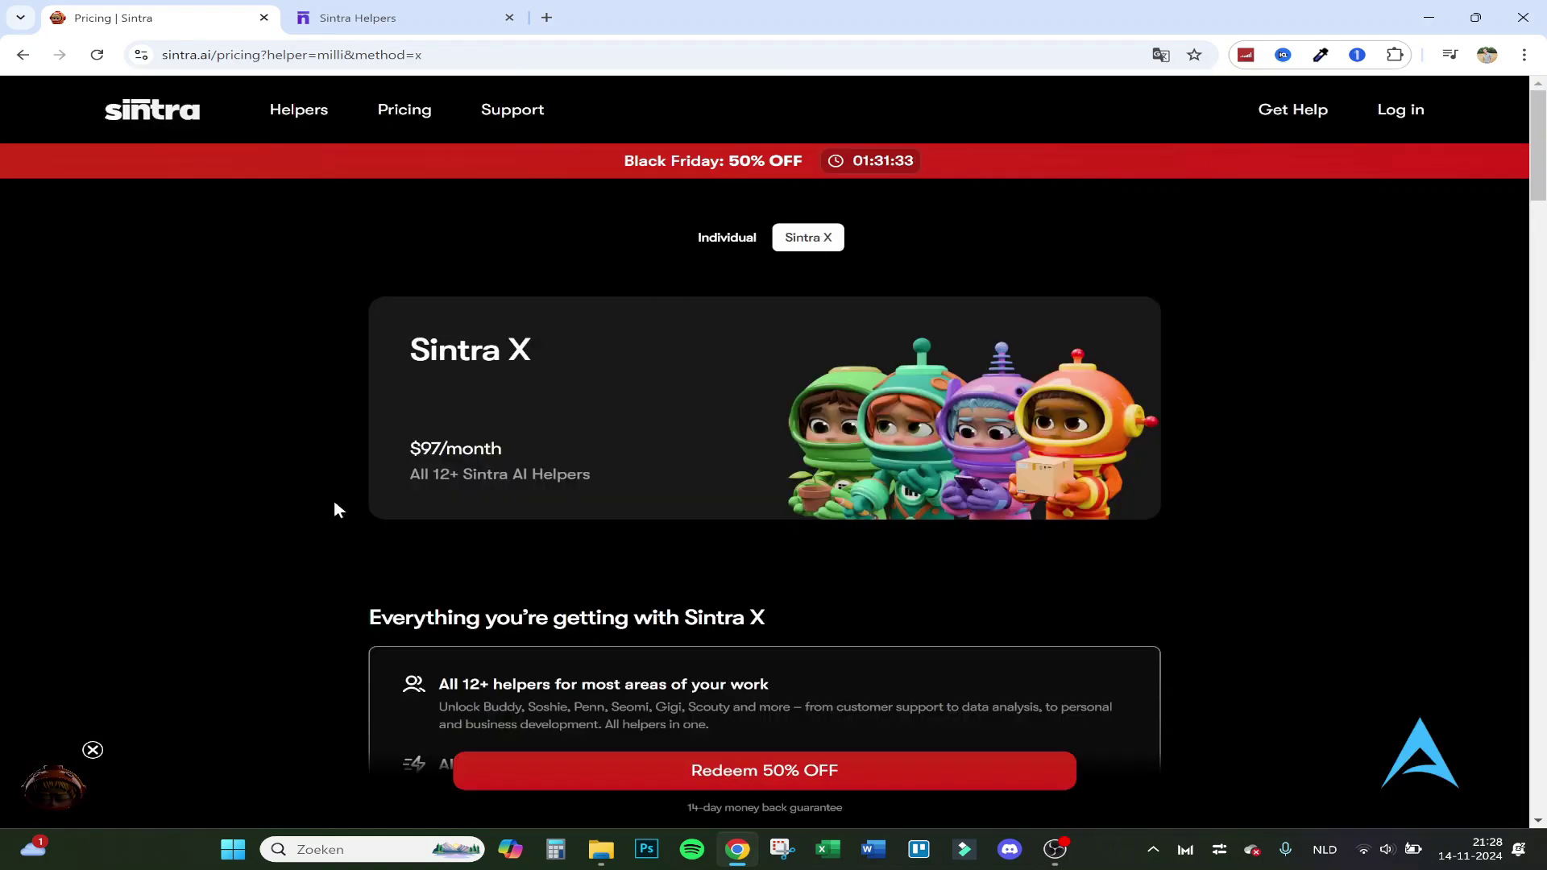
scroll(403, 538, down, 15)
scroll(670, 507, up, 3)
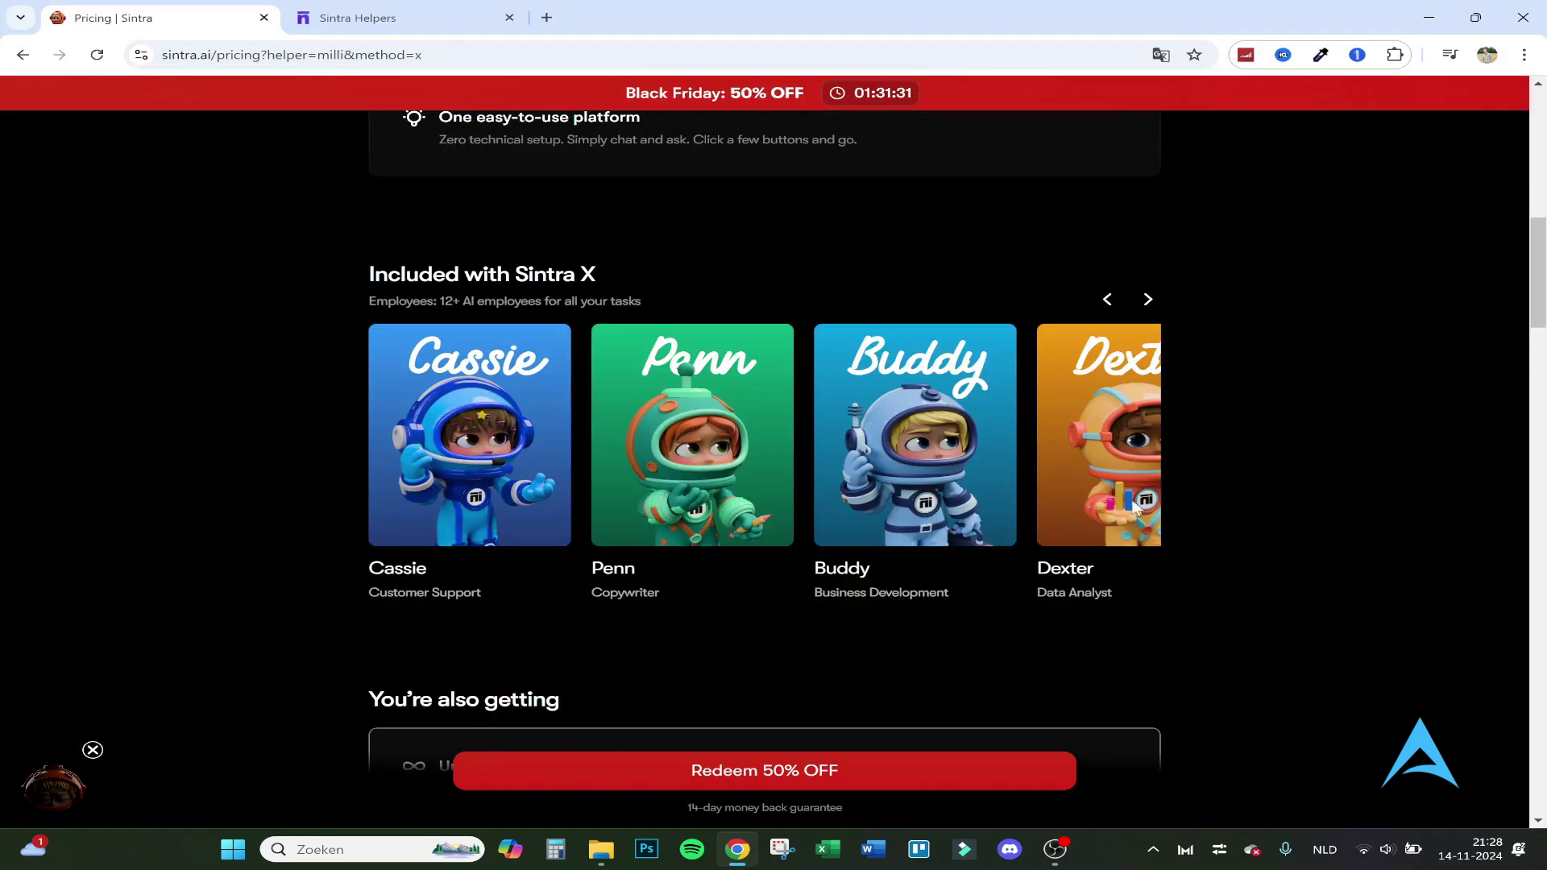
scroll(883, 471, down, 6)
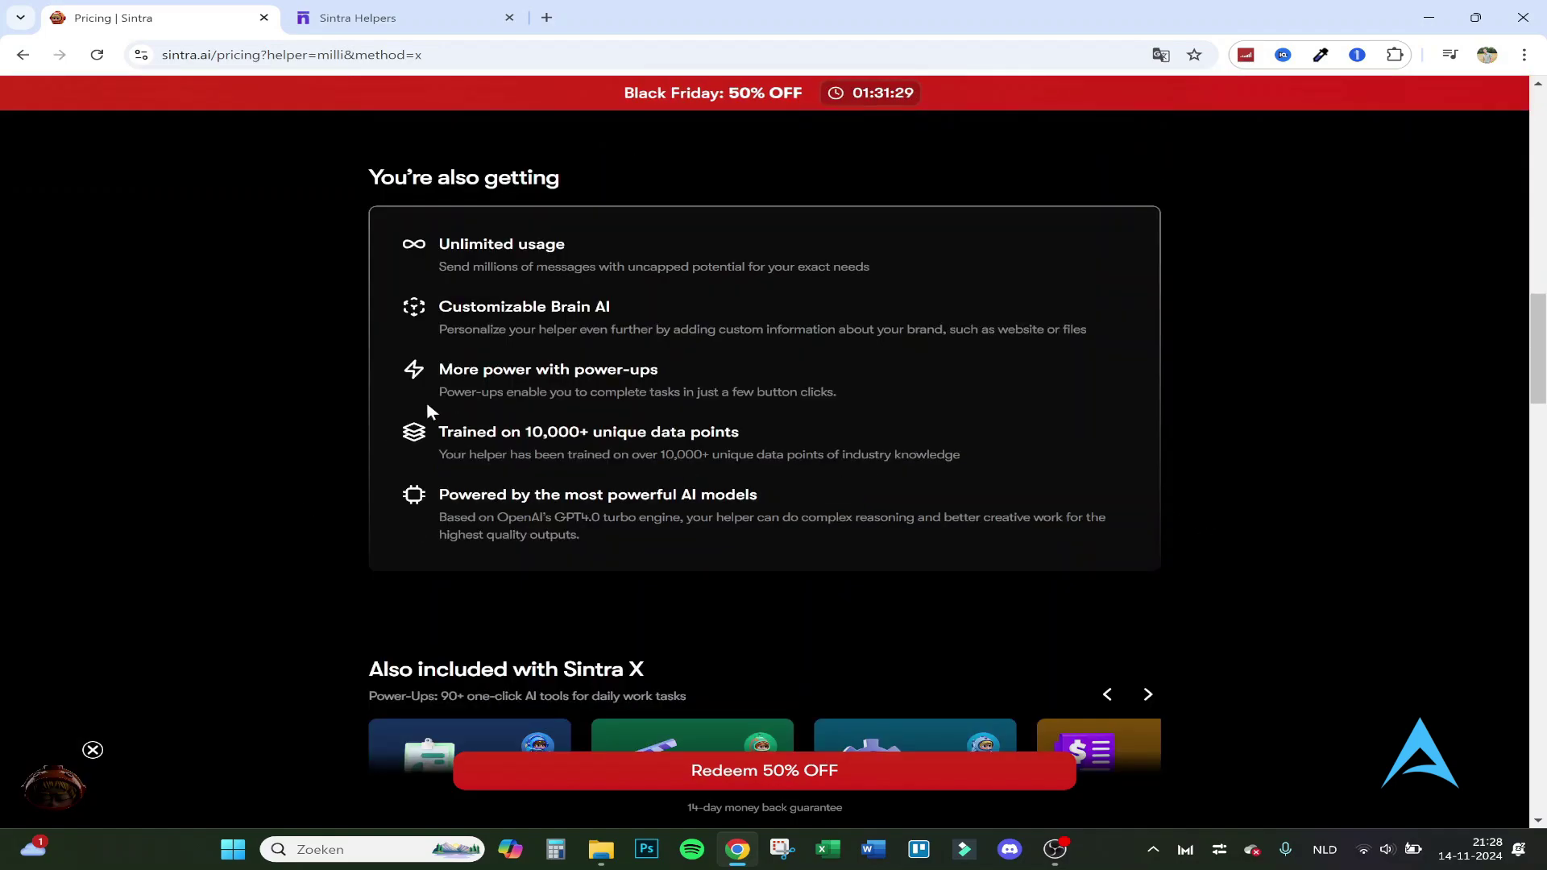
drag(422, 395, 787, 390)
click(781, 436)
scroll(781, 437, down, 6)
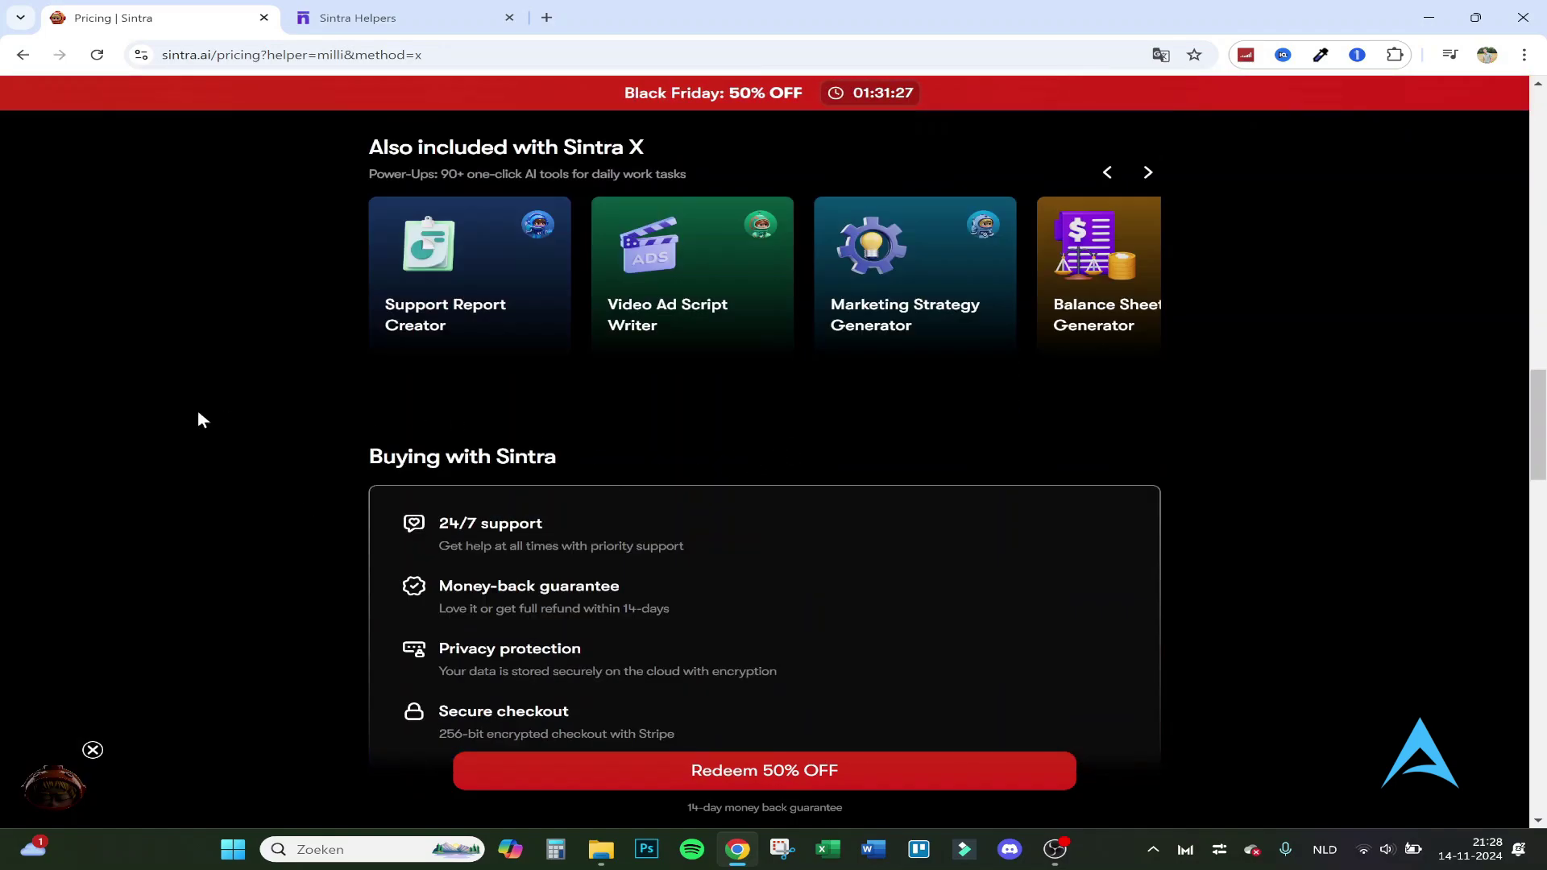
scroll(277, 503, up, 10)
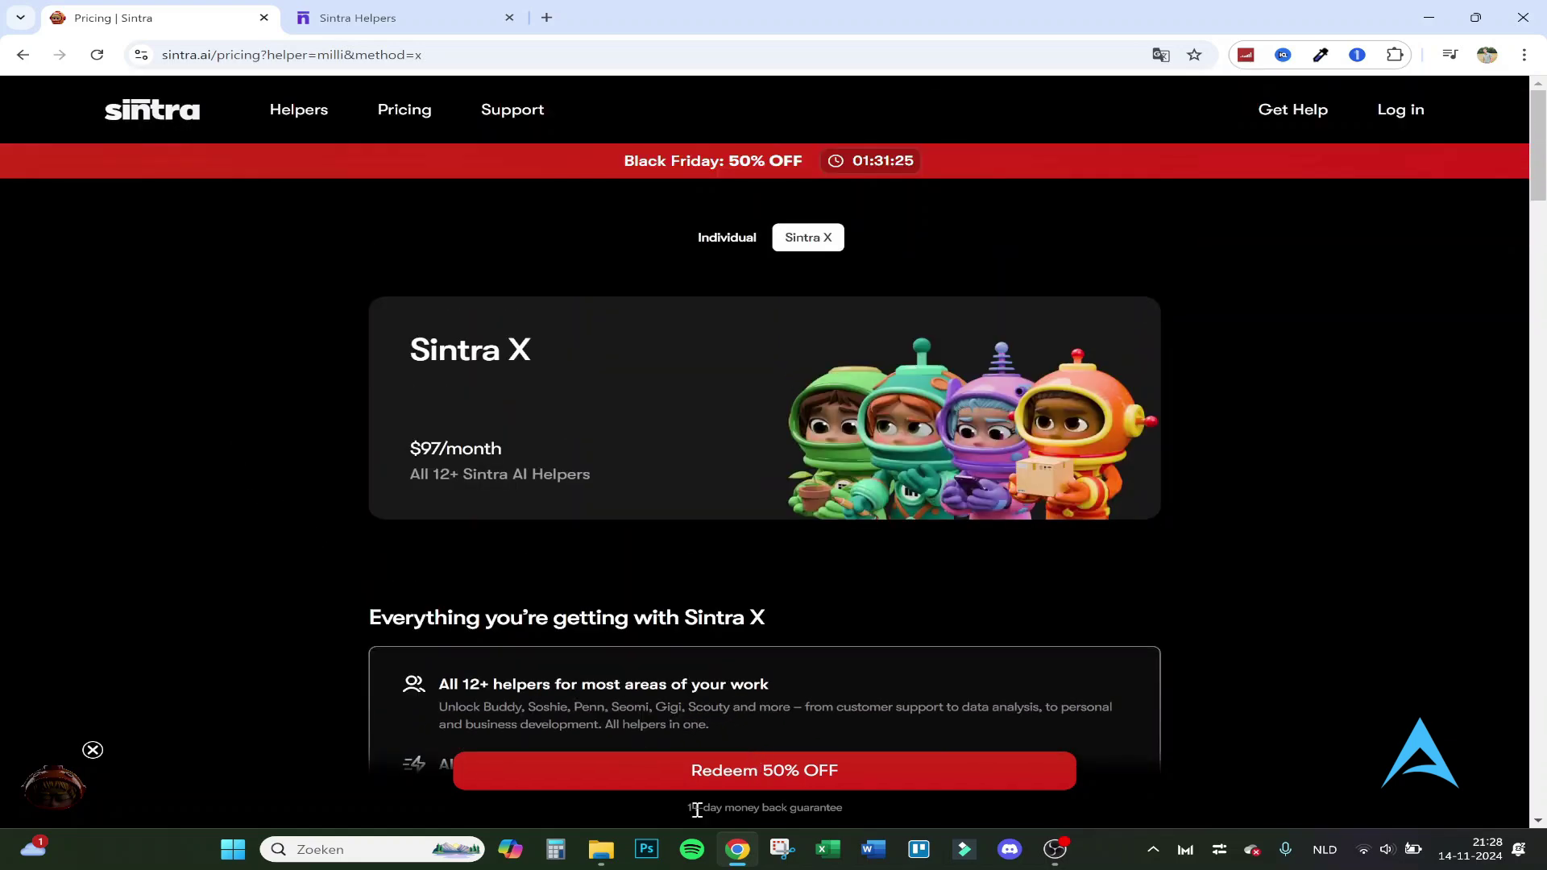
Step: View Sintra X billing options with yearly at $19.50/month, then return to the FindYourSolution Workspace
click(709, 786)
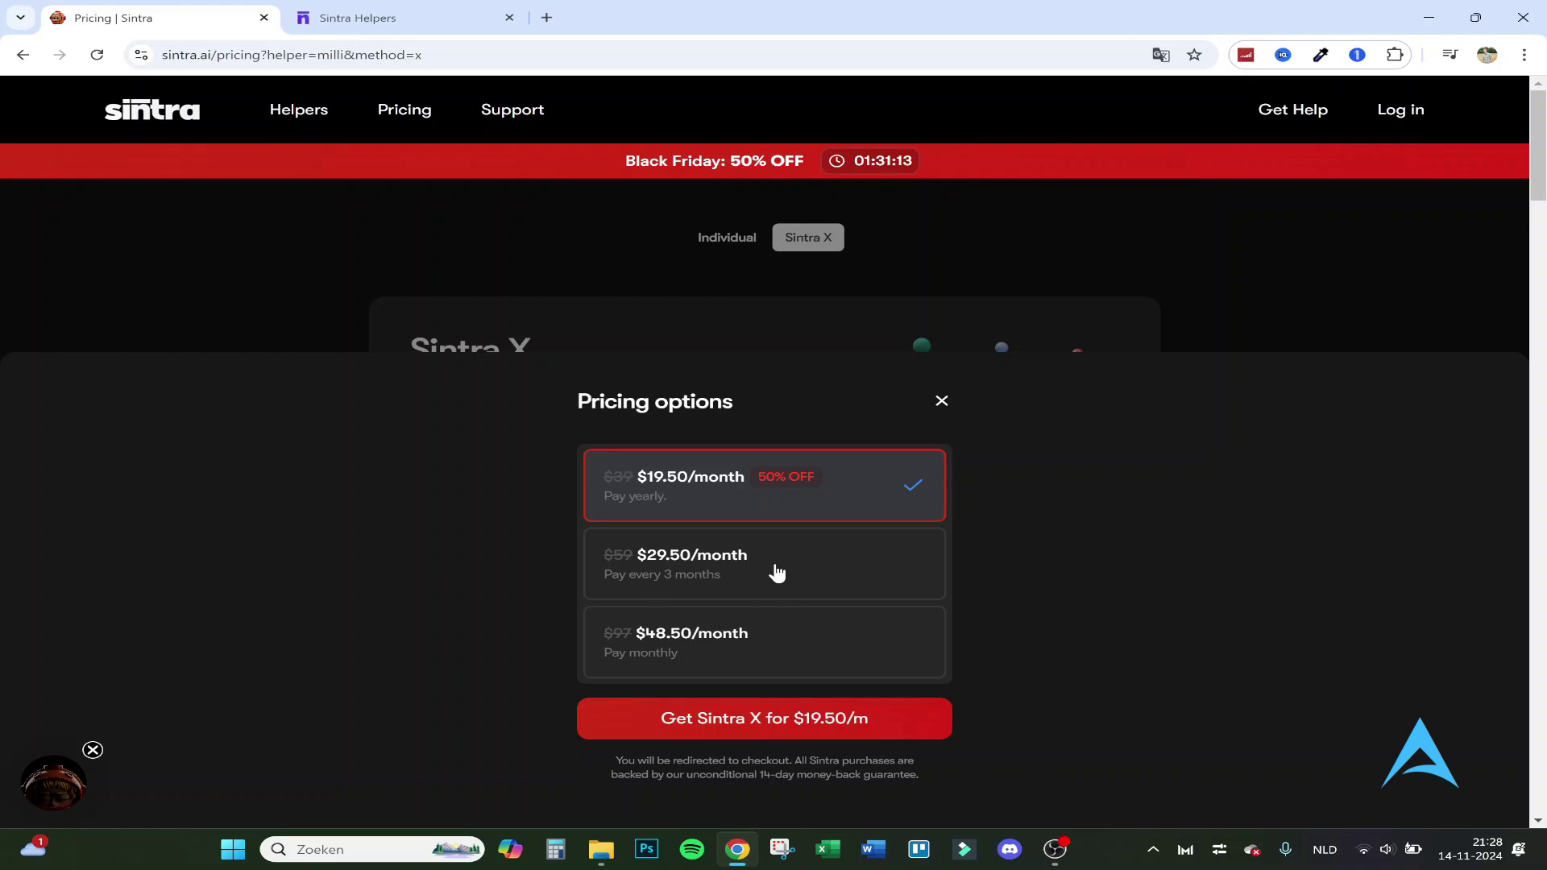
click(937, 405)
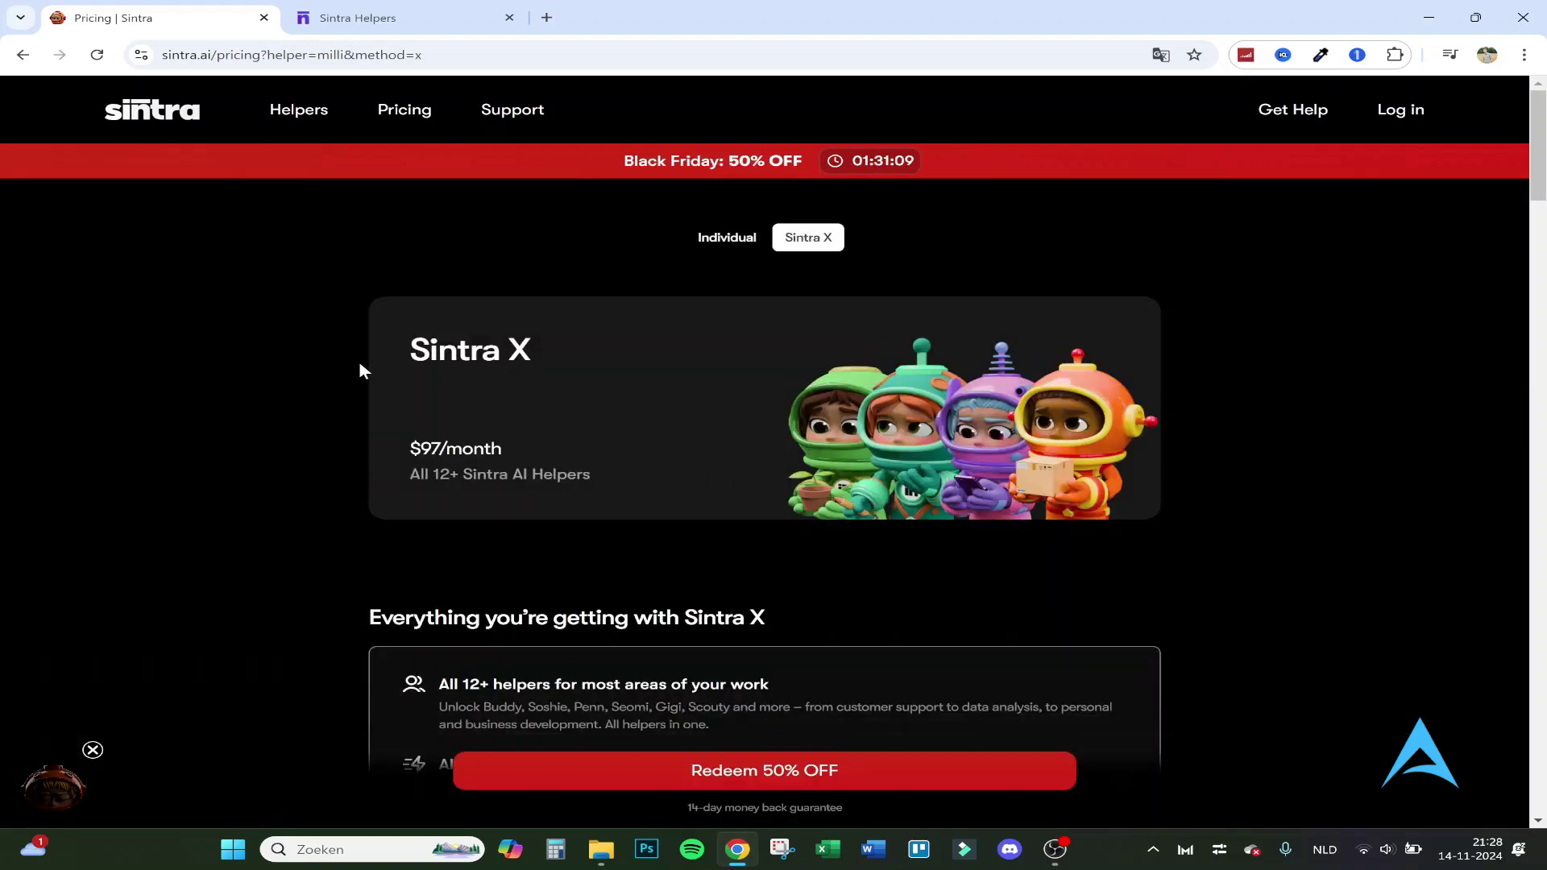
scroll(261, 393, down, 15)
scroll(261, 393, up, 3)
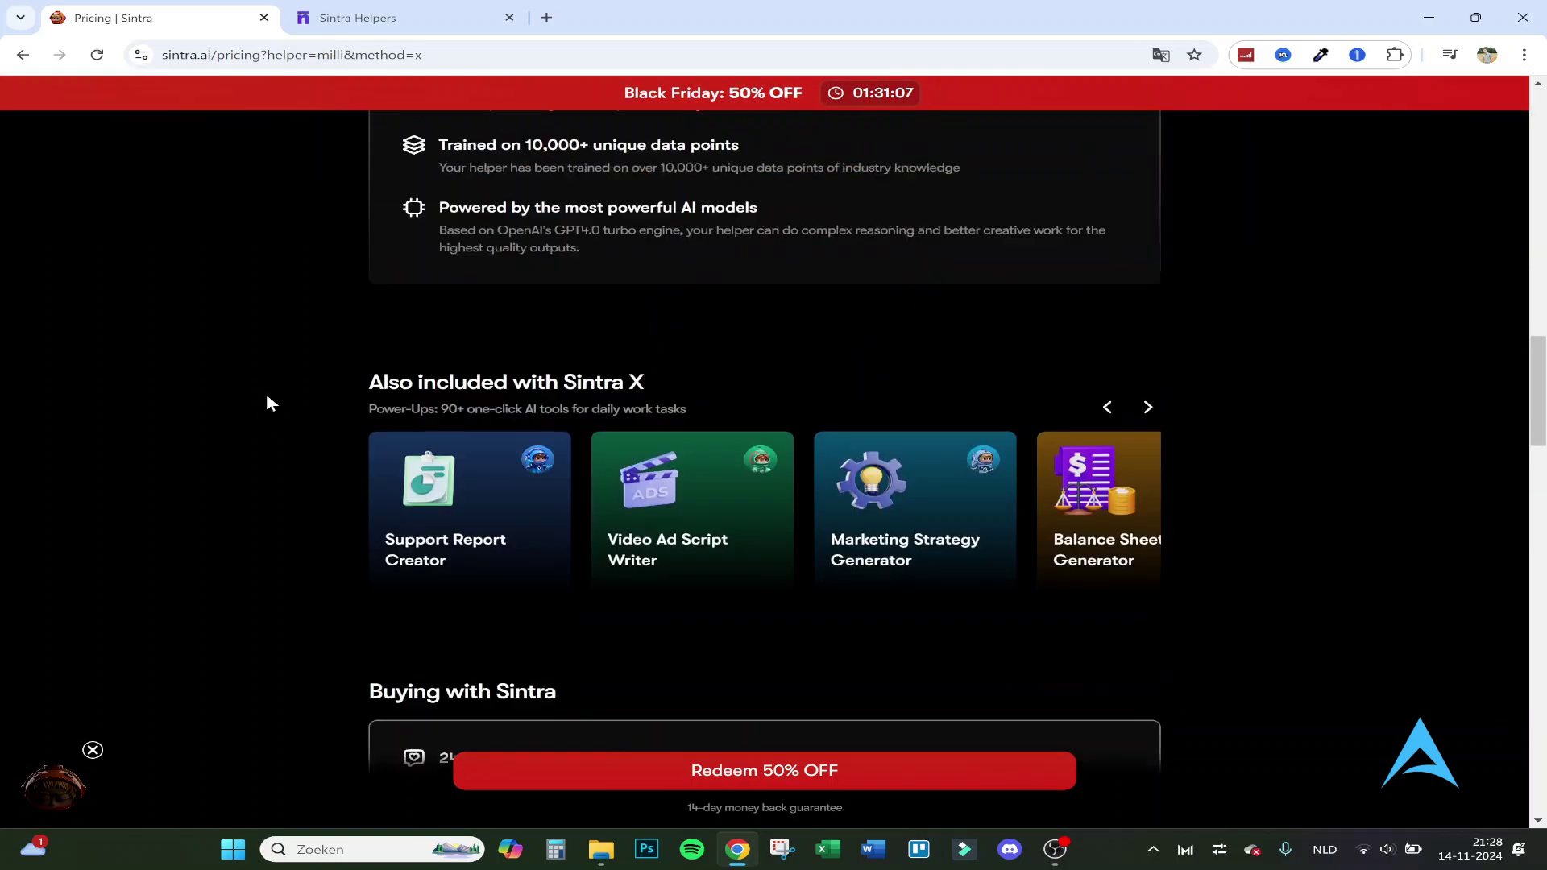
scroll(267, 396, up, 10)
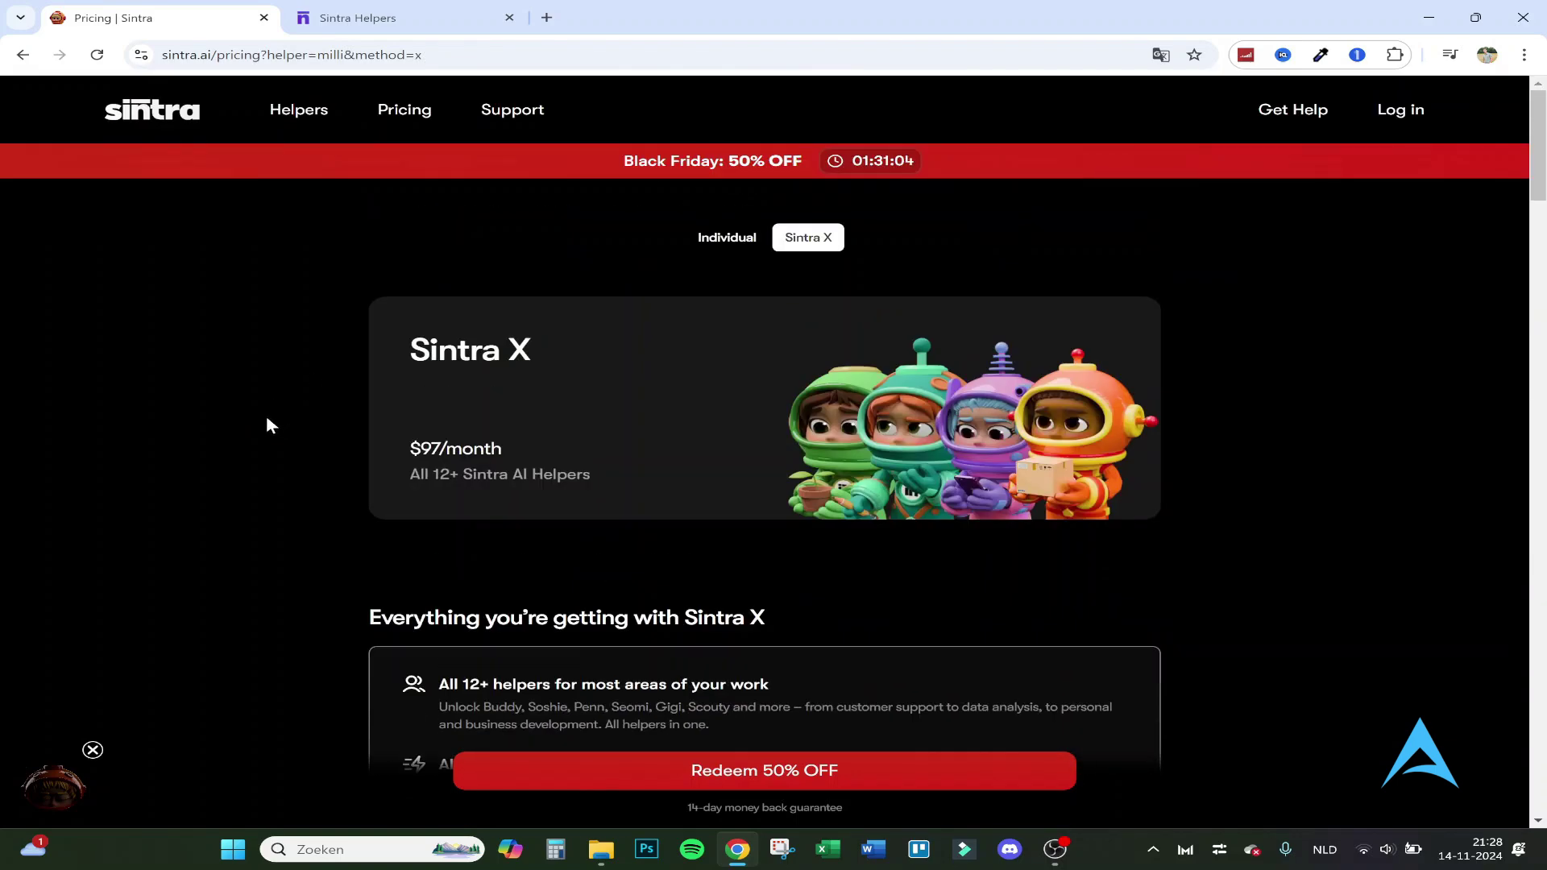
click(357, 17)
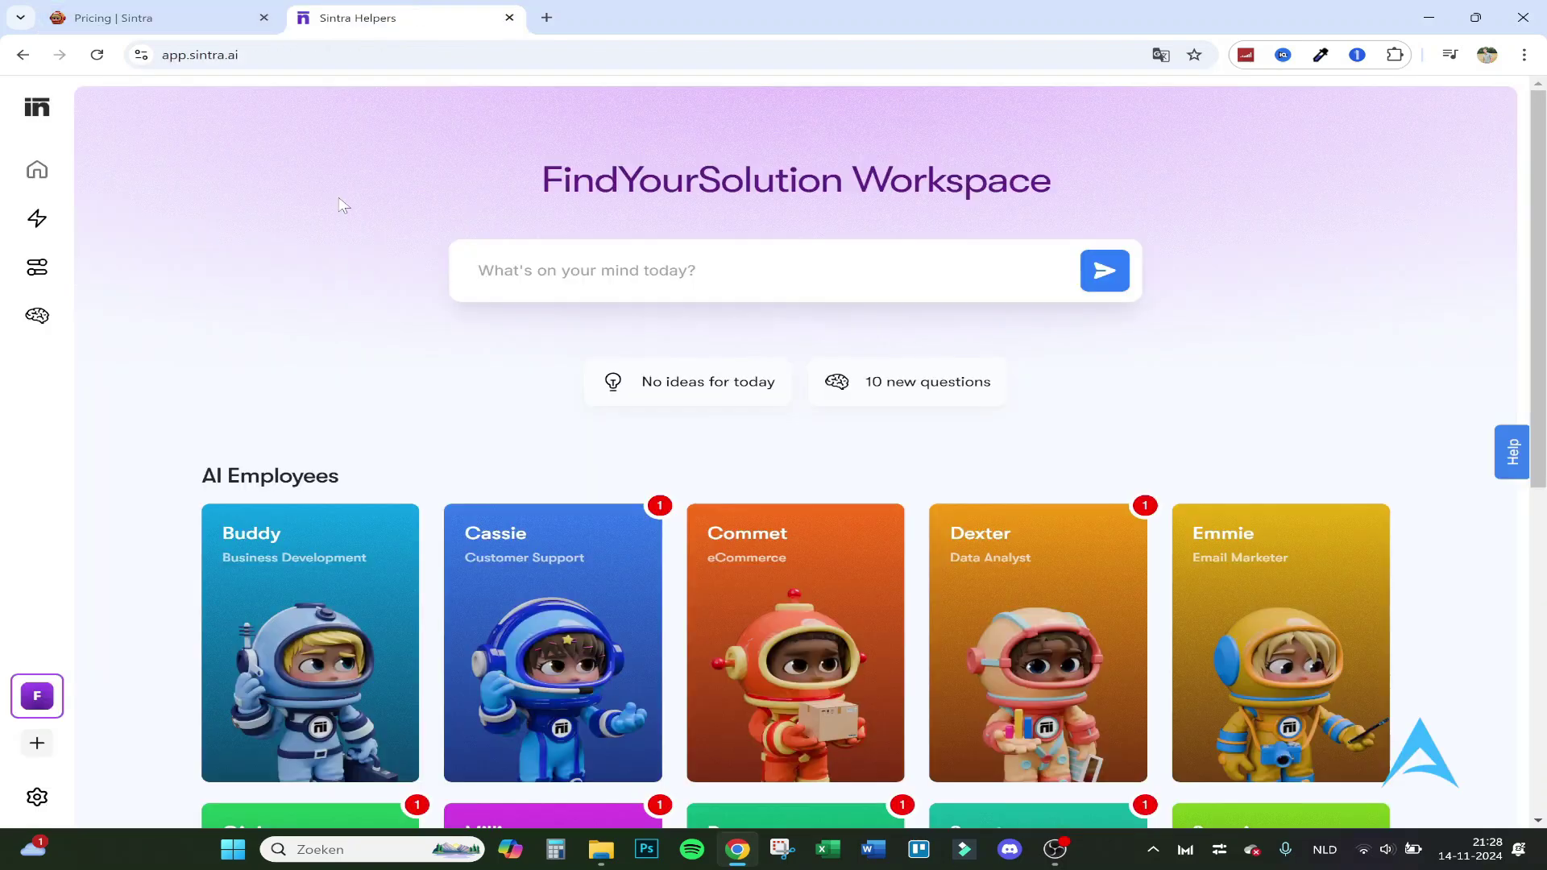